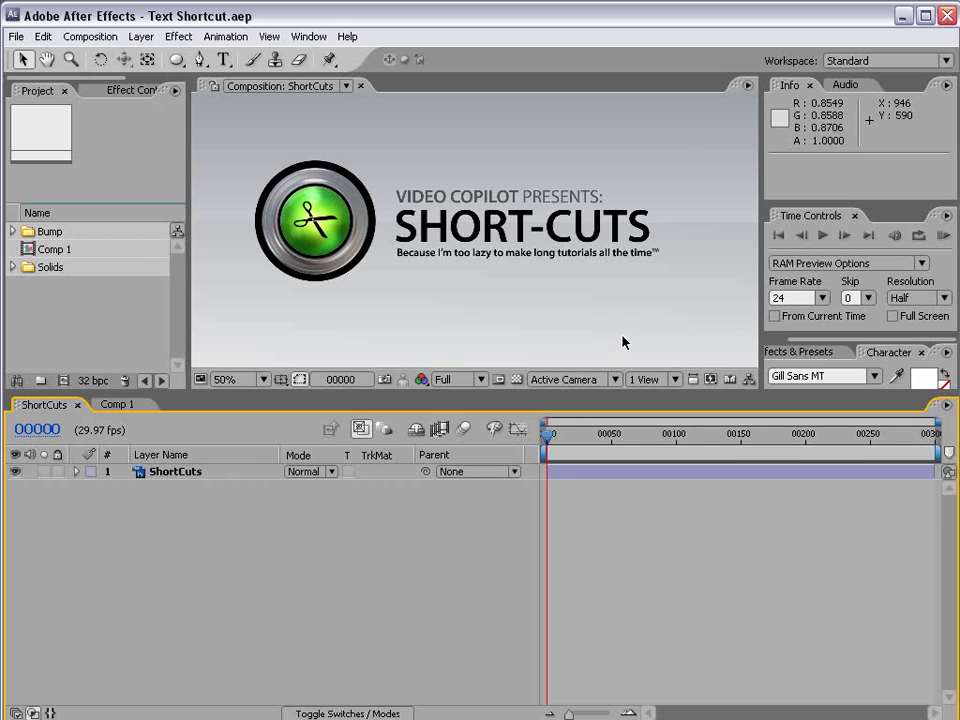
Step: In Internet Checkers, advance a red checker two diagonal squares, opening and closing the chat list
key("alt+Tab")
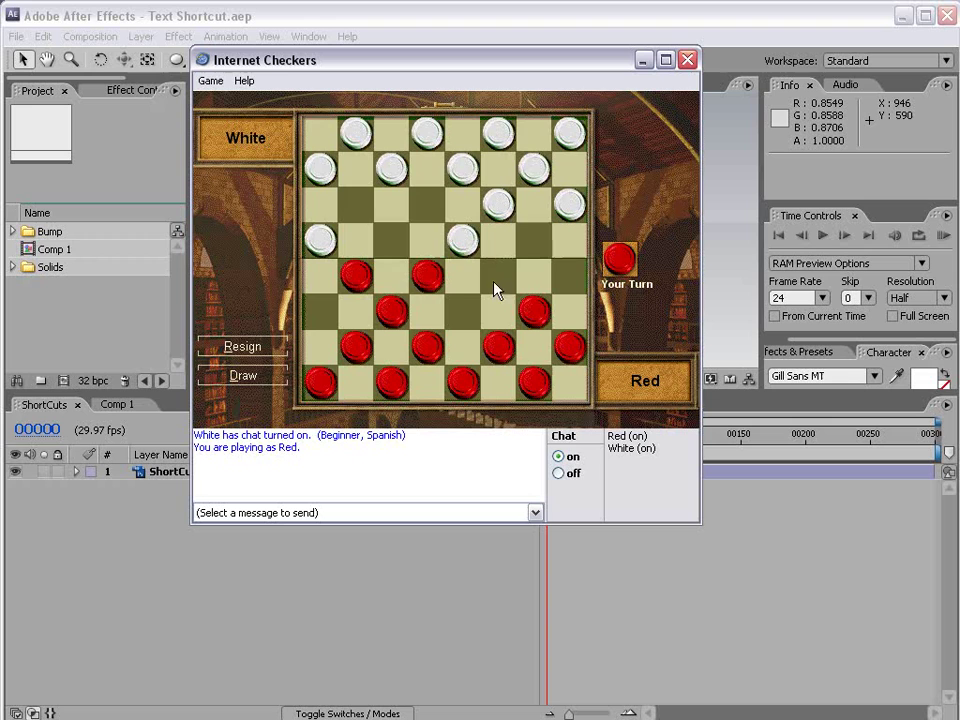
left_click_drag(427, 278, 392, 245)
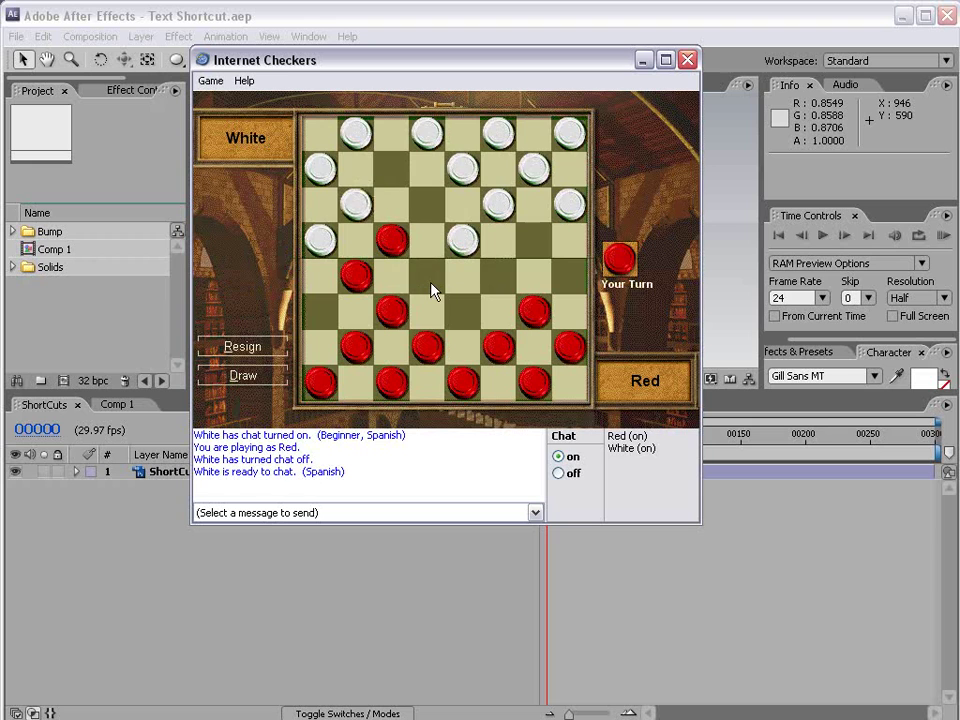
left_click(305, 514)
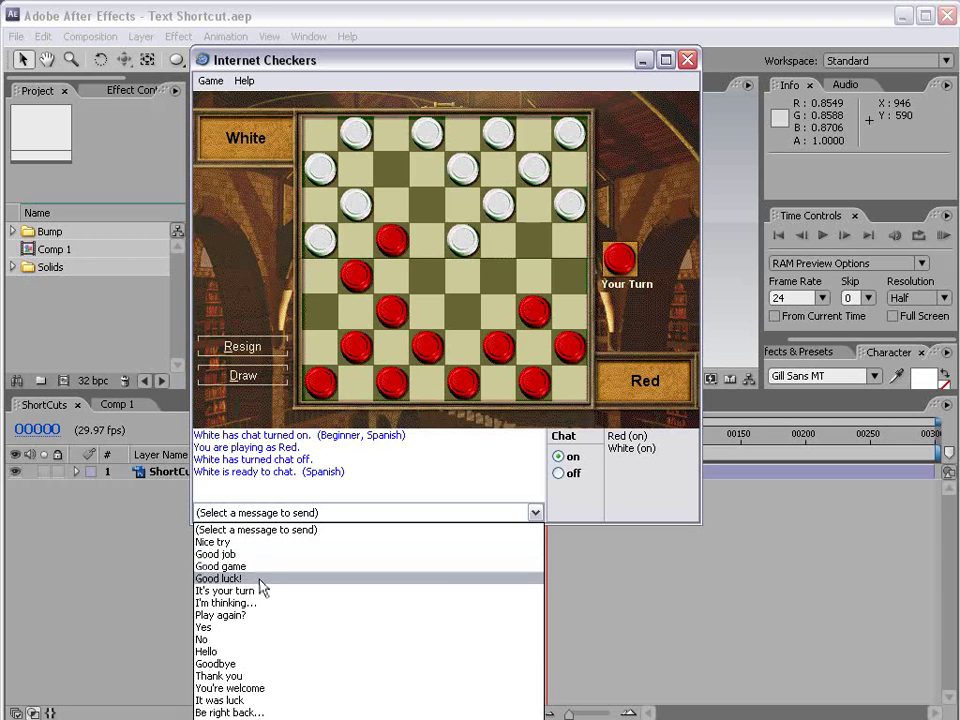
left_click(402, 243)
left_click(400, 236)
left_click(425, 218)
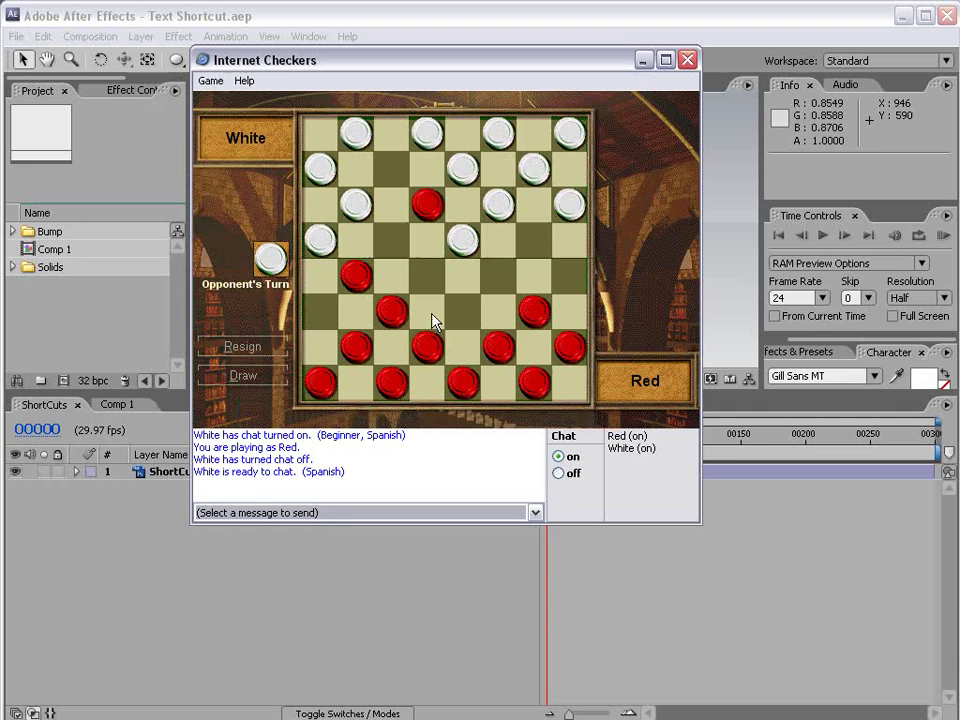
Step: Dismiss the chat message list without sending, then close and confirm leaving the game
left_click(336, 514)
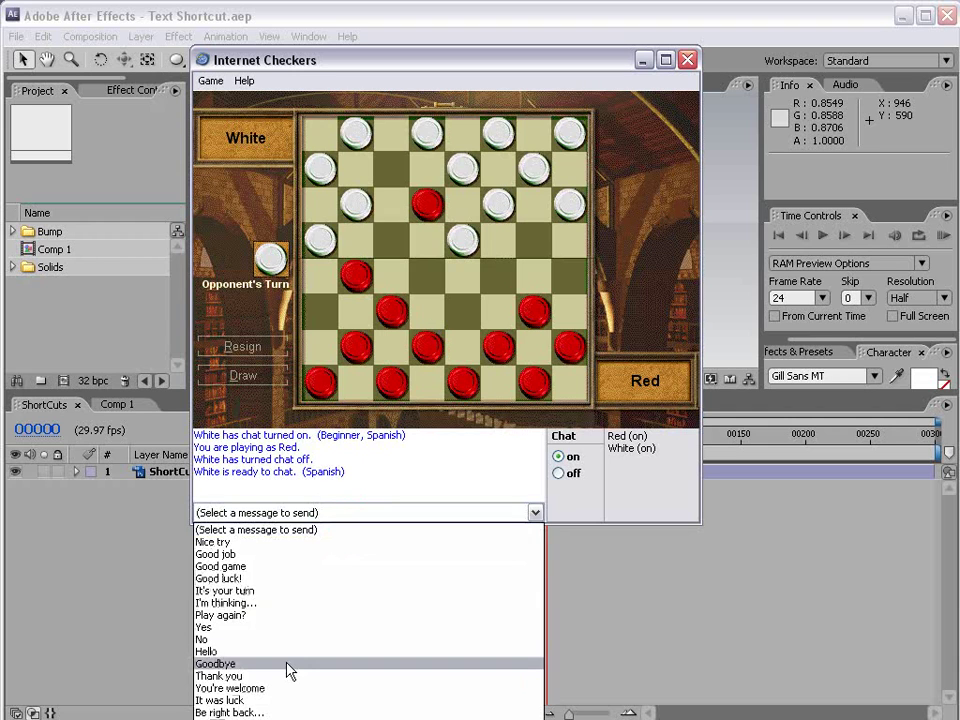
left_click(309, 516)
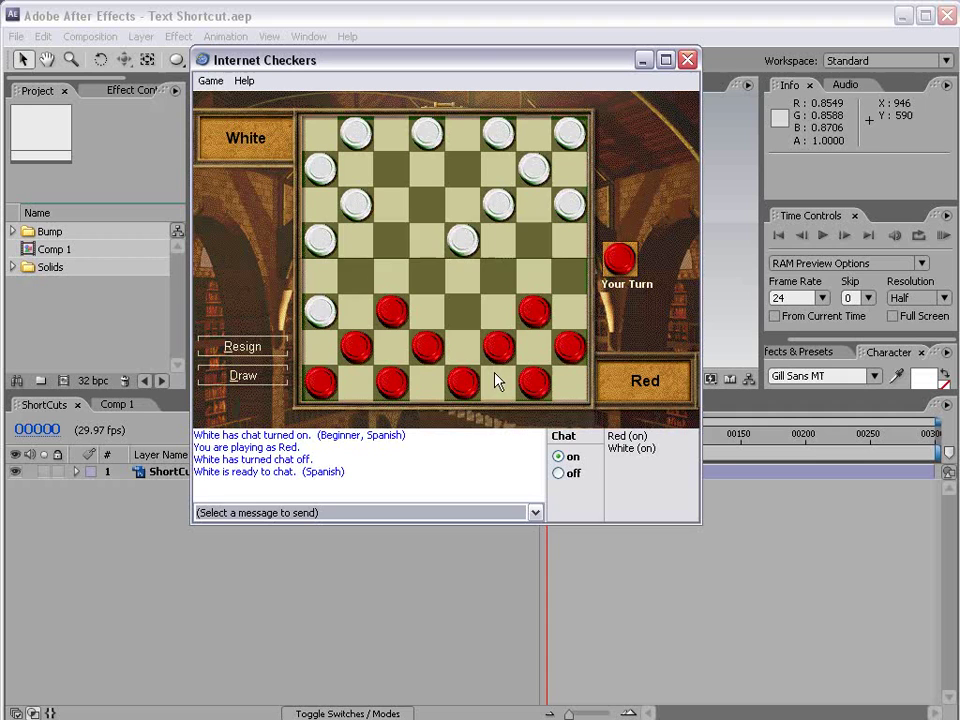
left_click(687, 60)
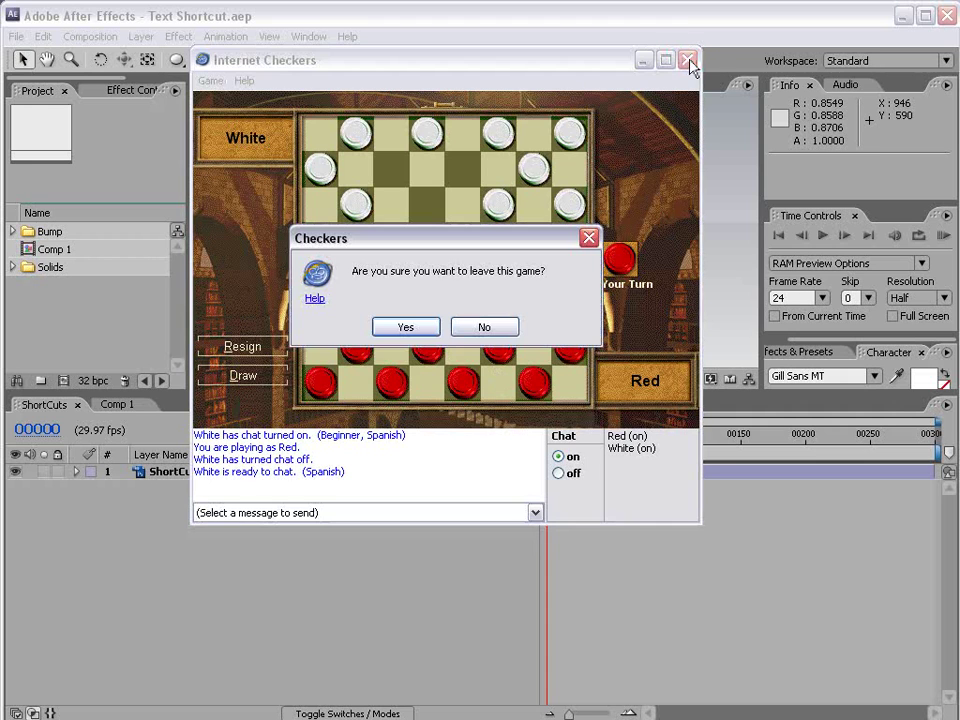
left_click(406, 328)
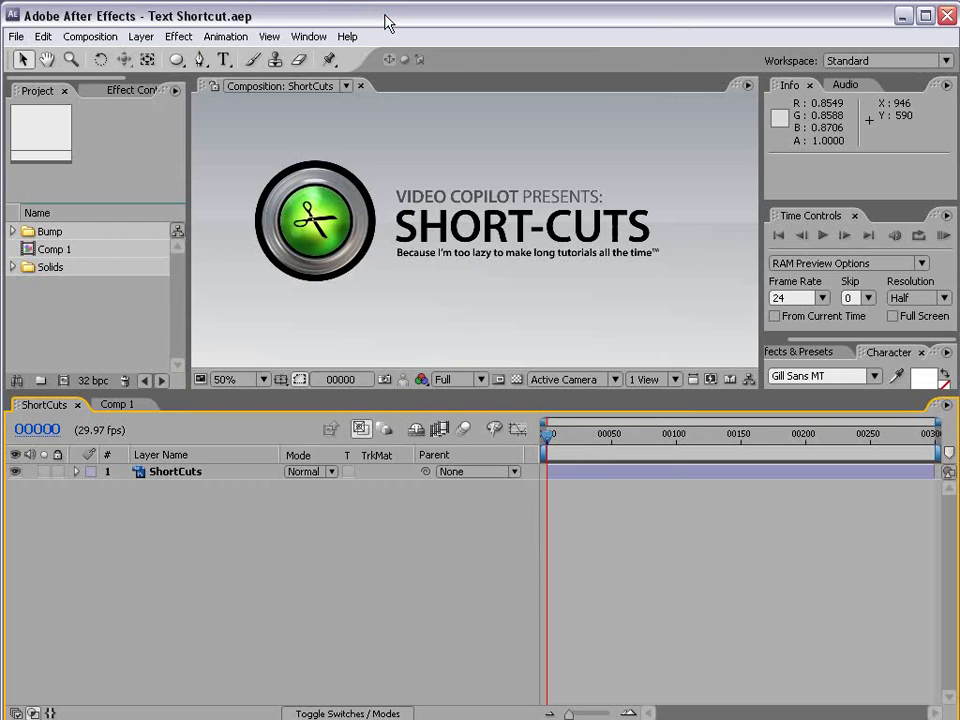
Step: Open Comp 1, RAM-preview the spark animation, then stop and scrub to frame 00084
left_click(116, 404)
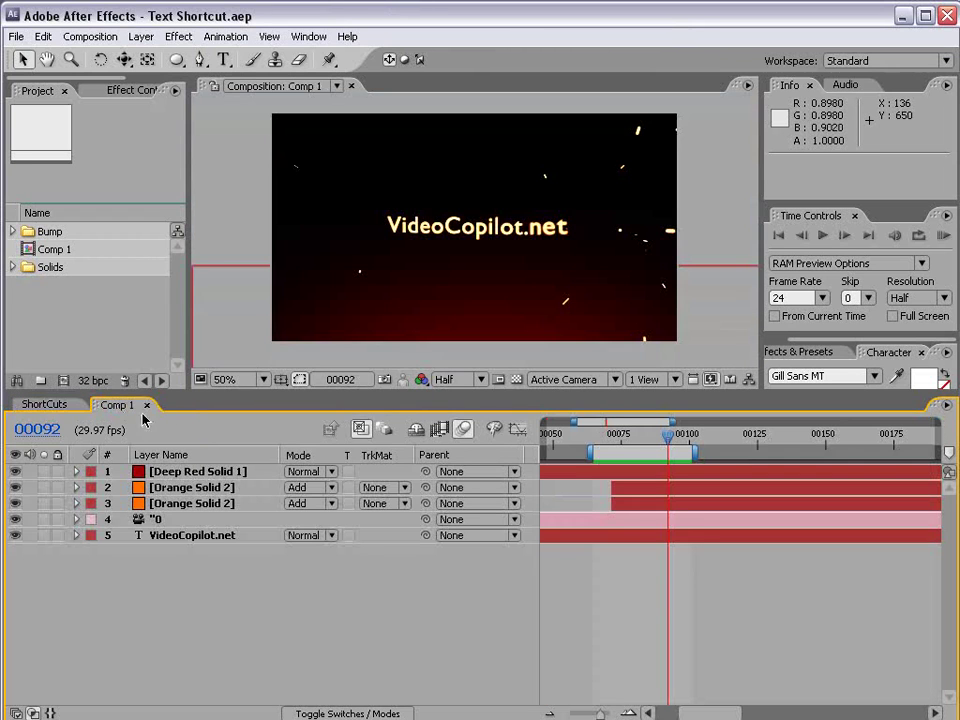
key("KP_0")
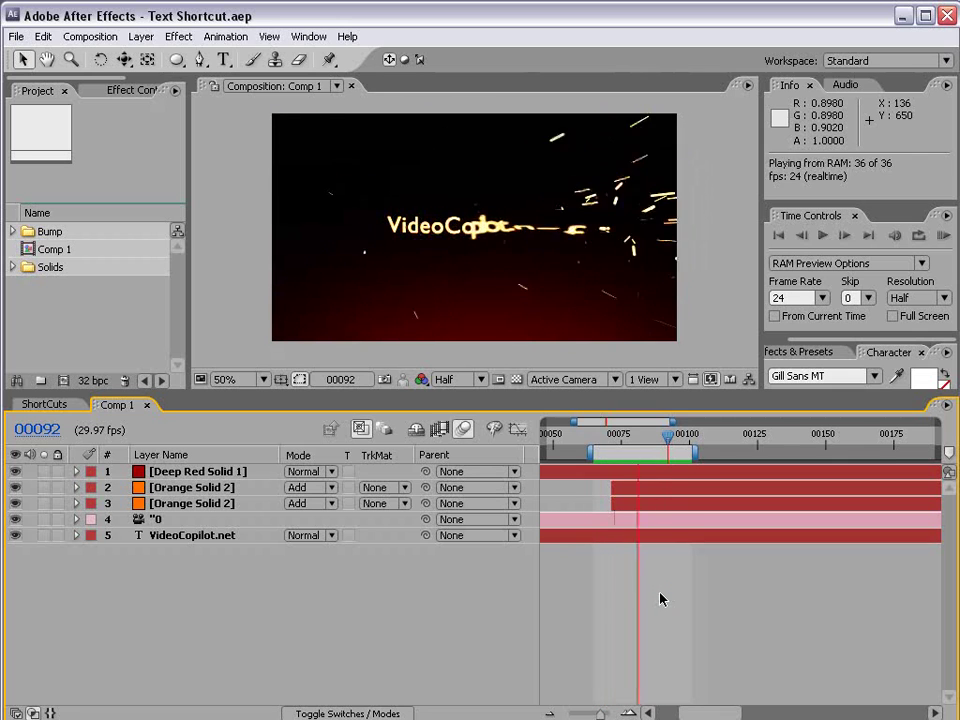
left_click(660, 598)
left_click_drag(597, 440, 645, 440)
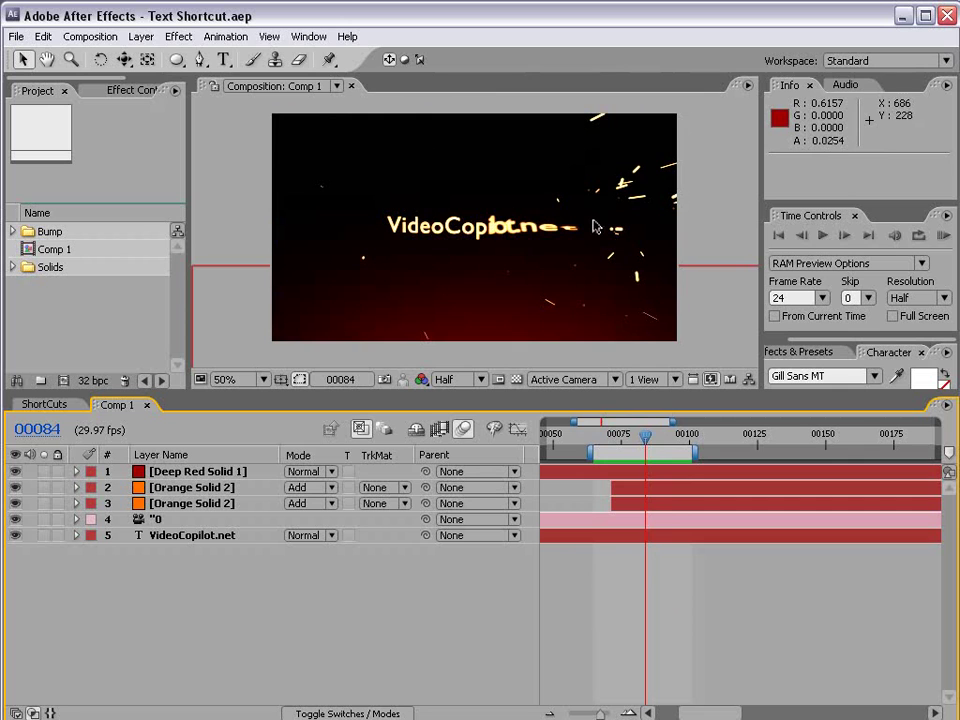
Step: Create Comp 3 with the NTSC D1 Widescreen Square Pixel preset, keeping frame-number time display
left_click(89, 40)
left_click(90, 56)
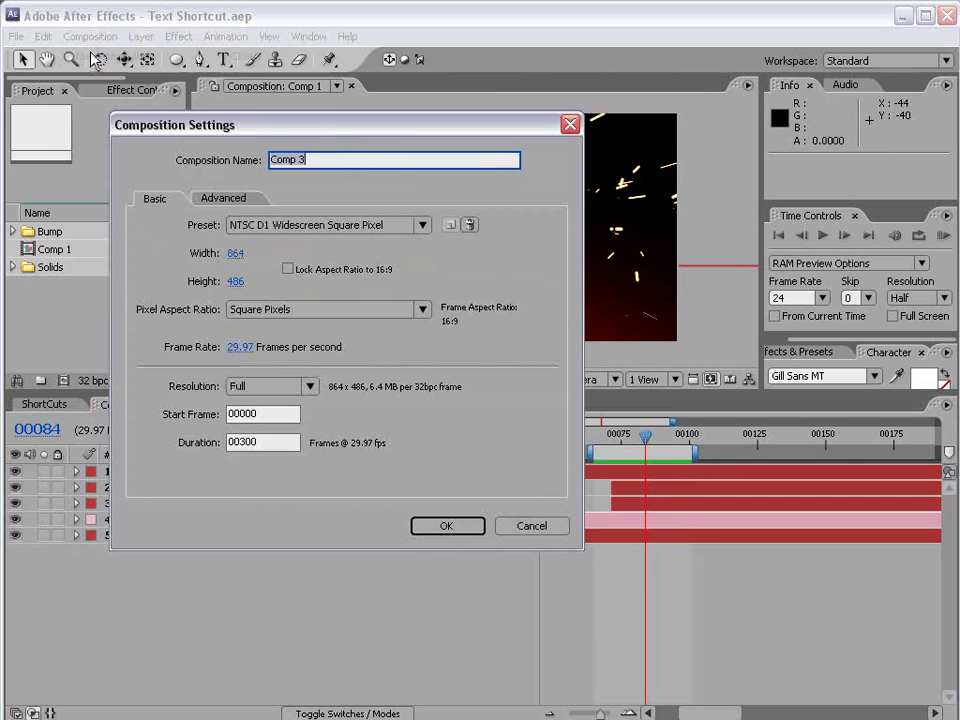
left_click(360, 226)
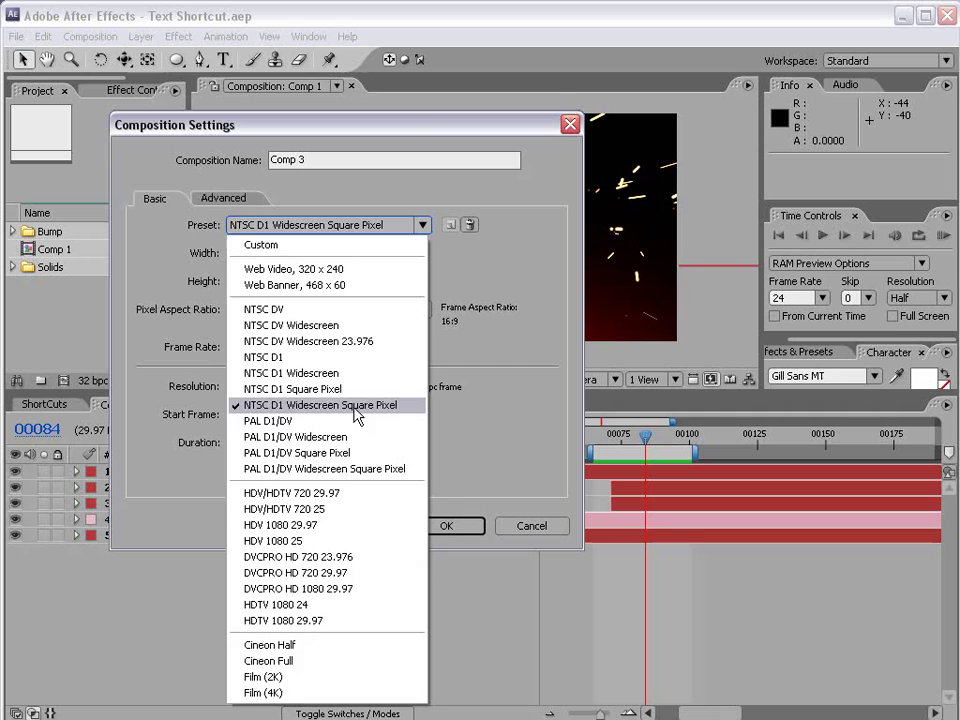
left_click(292, 405)
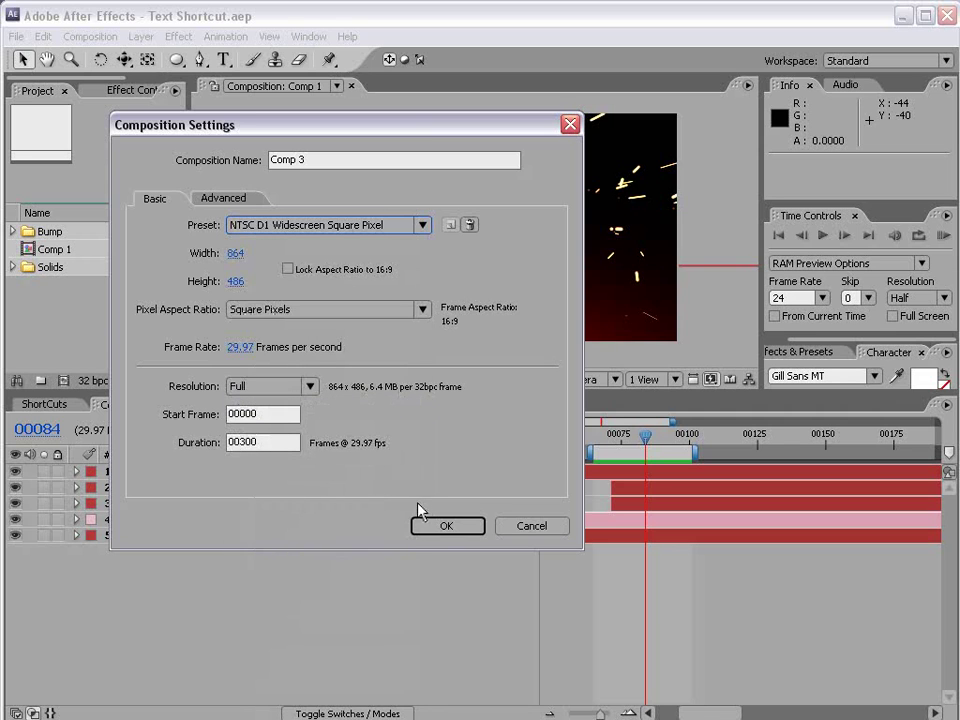
left_click(448, 529)
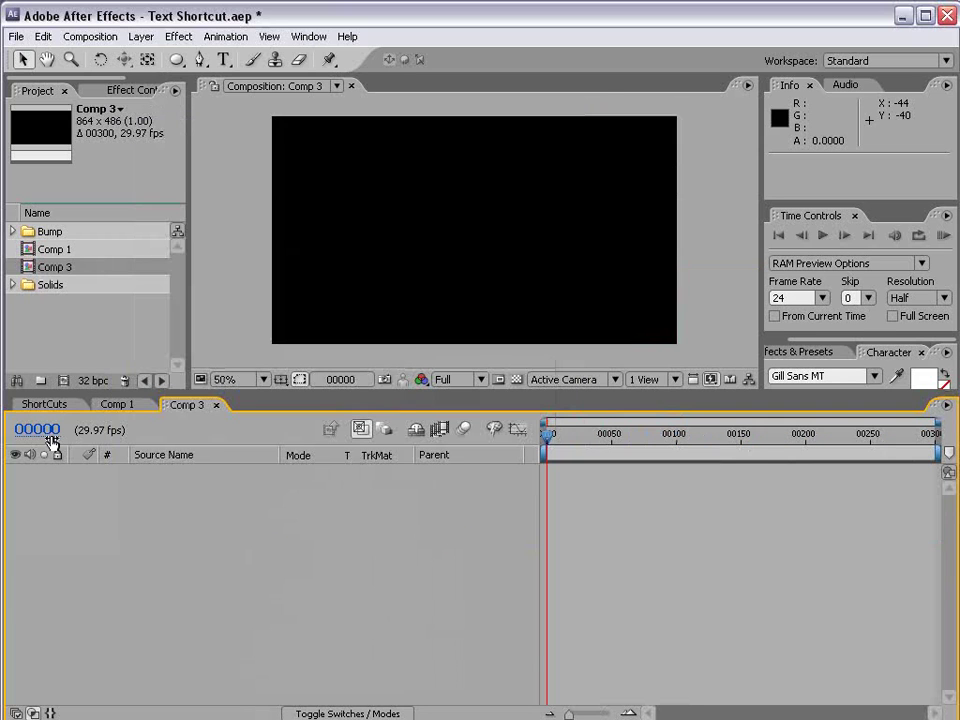
left_click(48, 436, "ctrl")
left_click(46, 436, "ctrl")
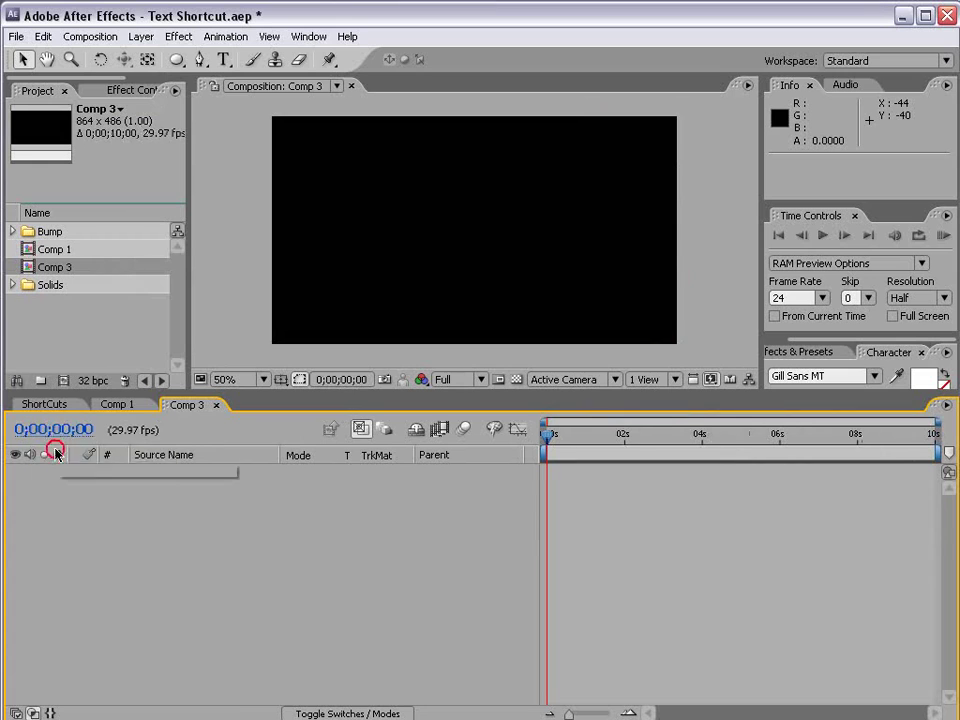
left_click(48, 434, "ctrl")
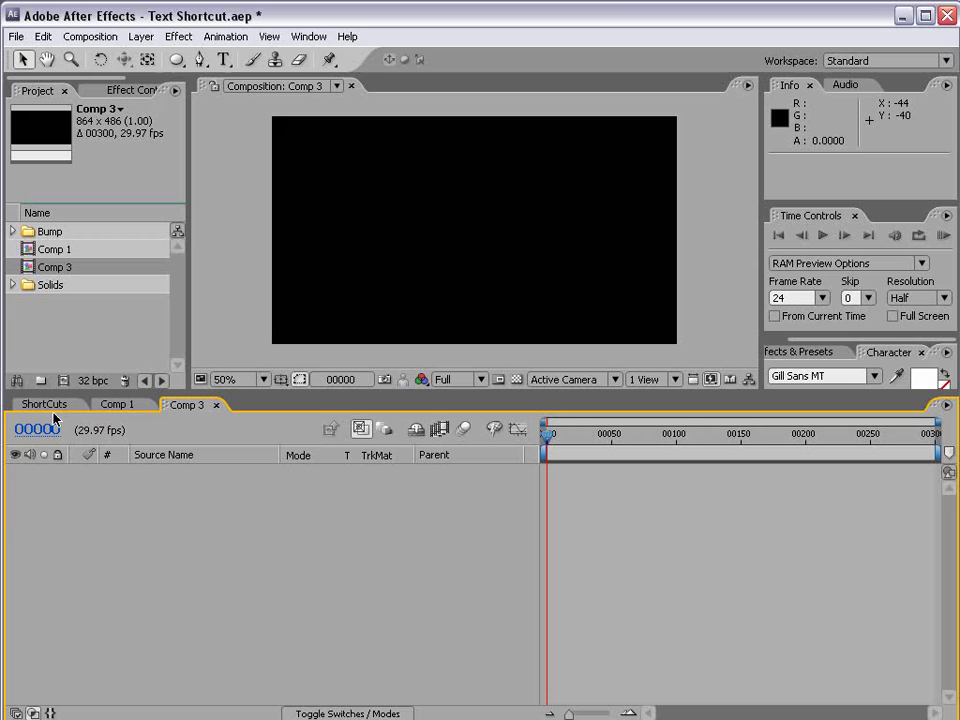
Step: Add a new pure black full-frame solid to Comp 3
left_click(141, 36)
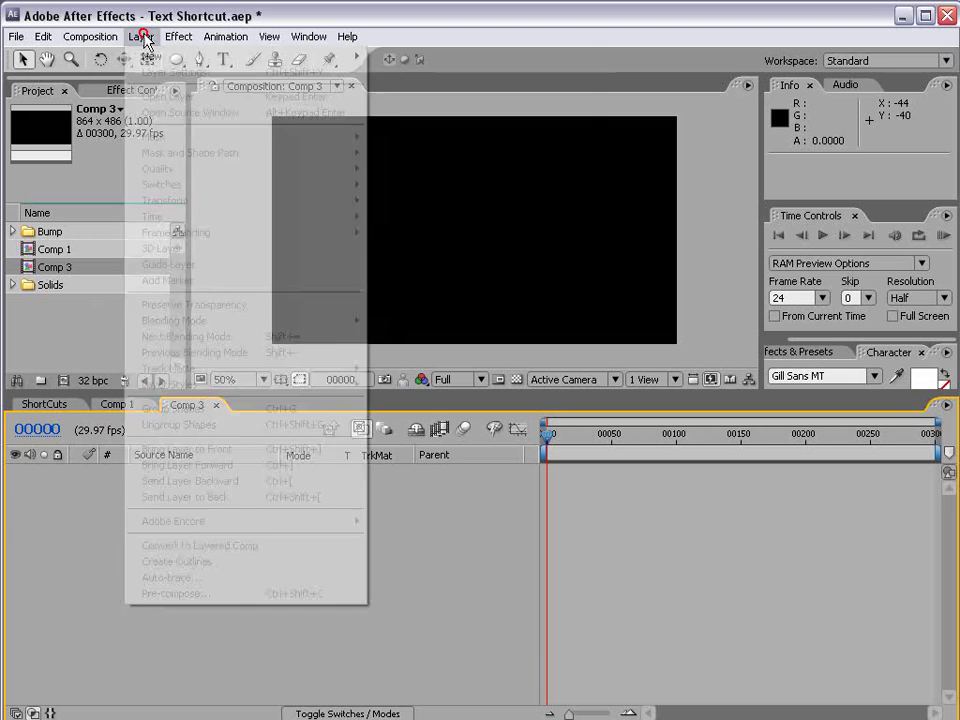
mouse_move(150, 56)
left_click(446, 71)
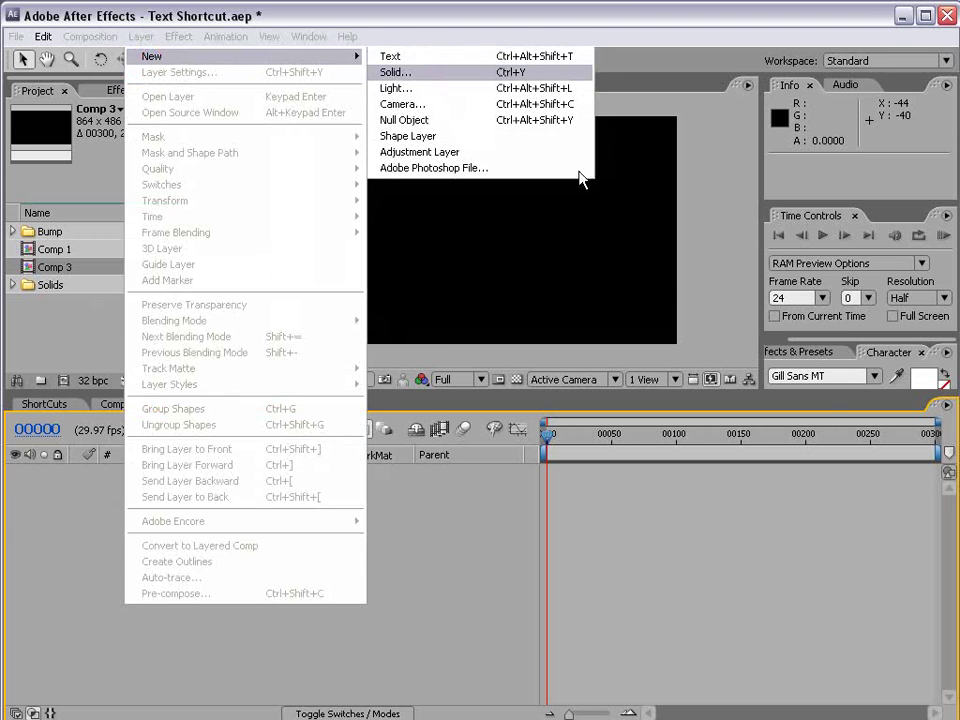
left_click(396, 478)
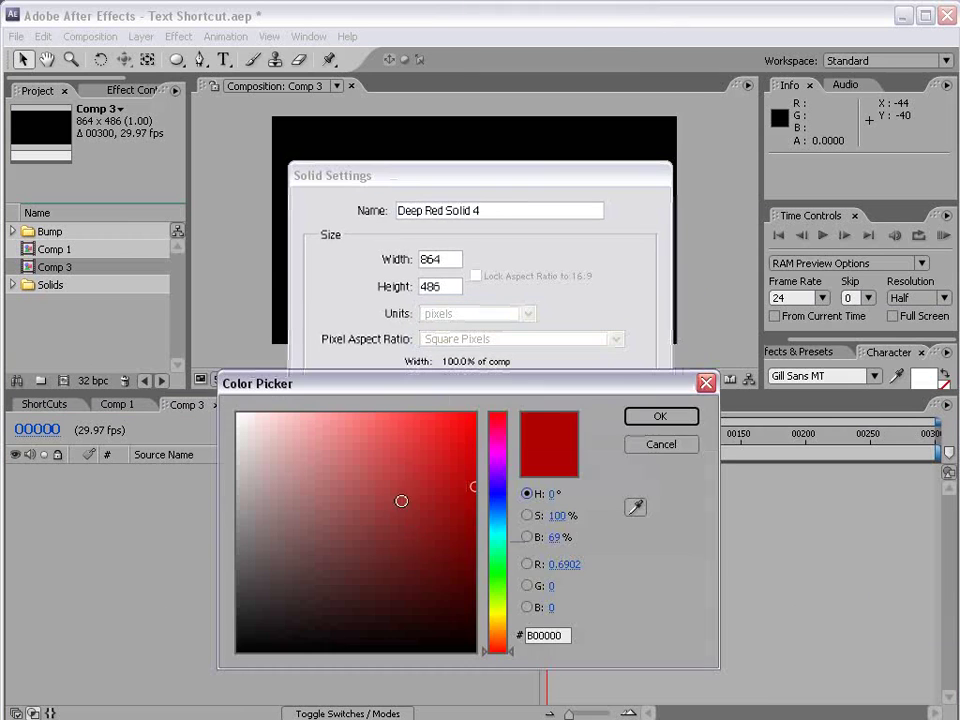
left_click_drag(401, 501, 510, 654)
left_click(660, 417)
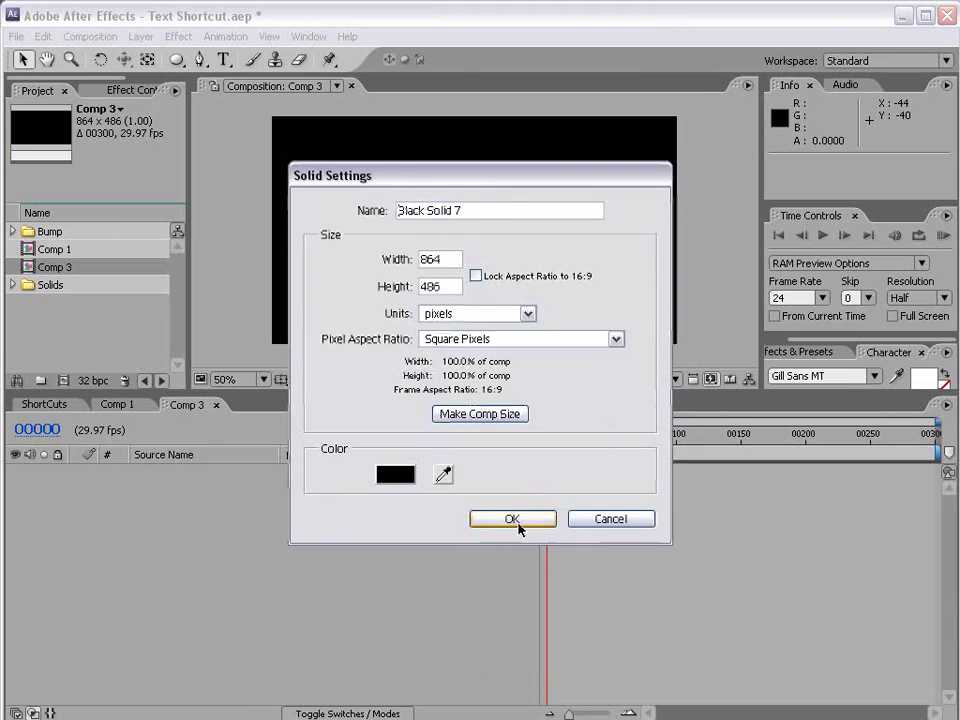
left_click(518, 519)
Step: Add a bright red solid above the black one
left_click(141, 38)
mouse_move(152, 56)
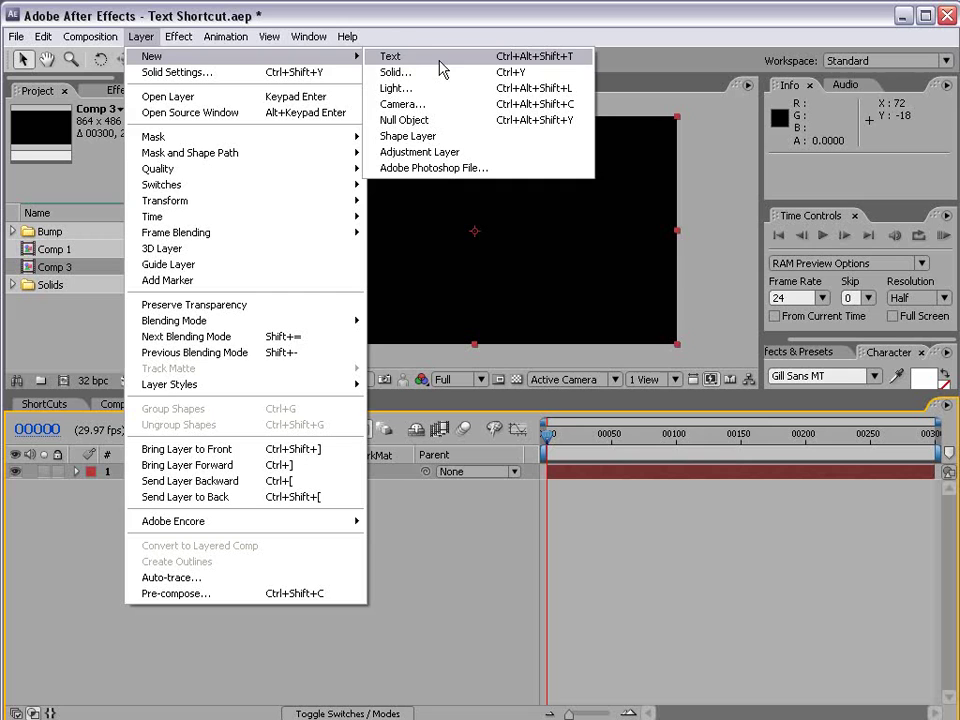
left_click(434, 73)
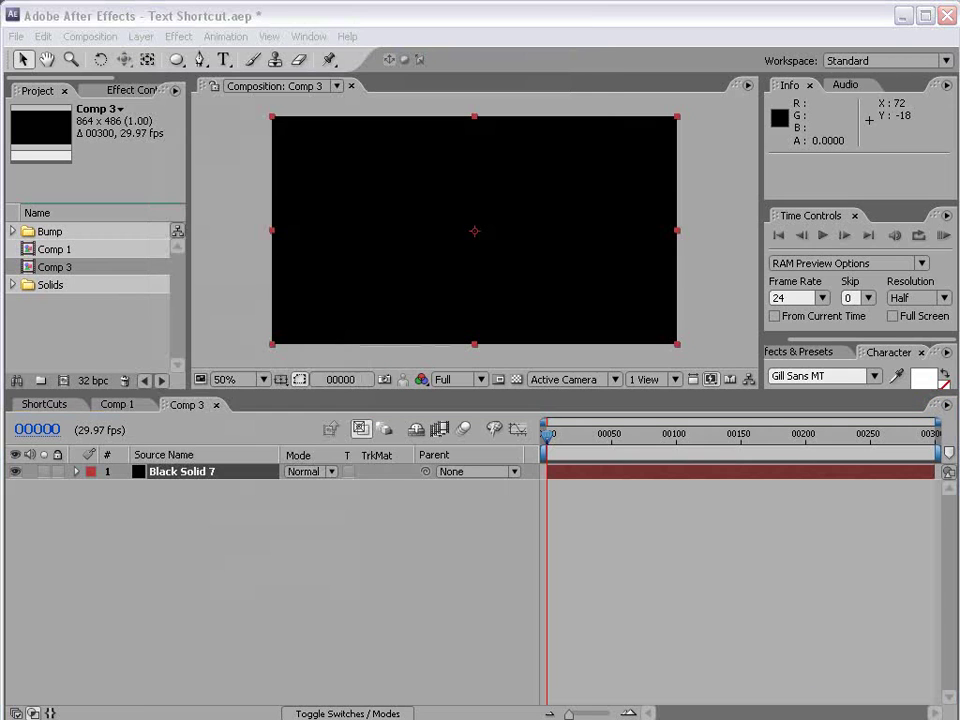
left_click(281, 431)
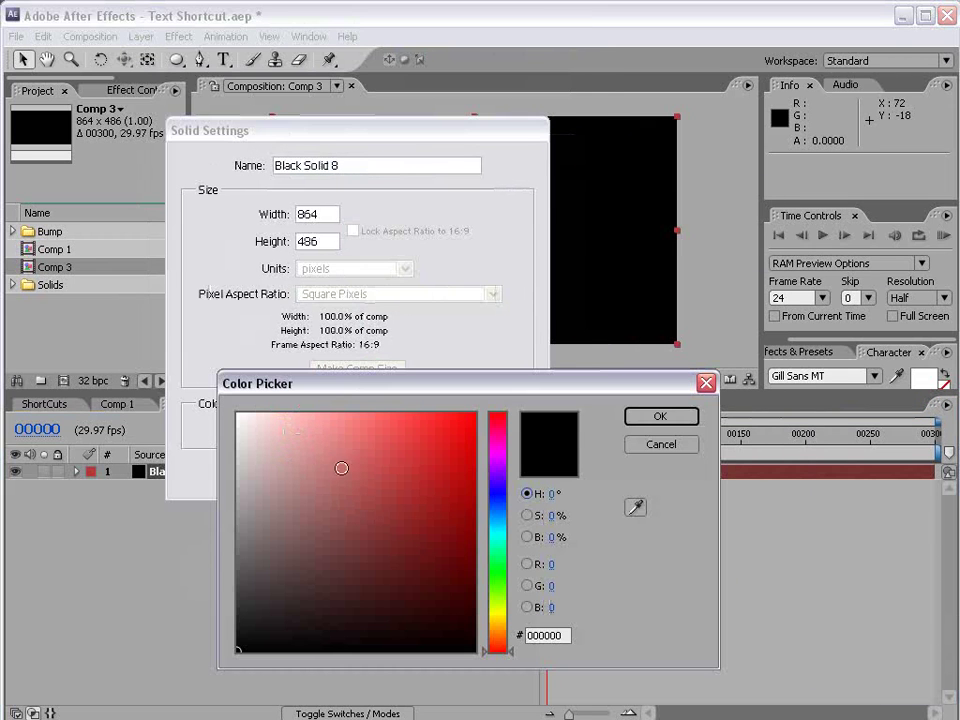
left_click(506, 518)
left_click(488, 412)
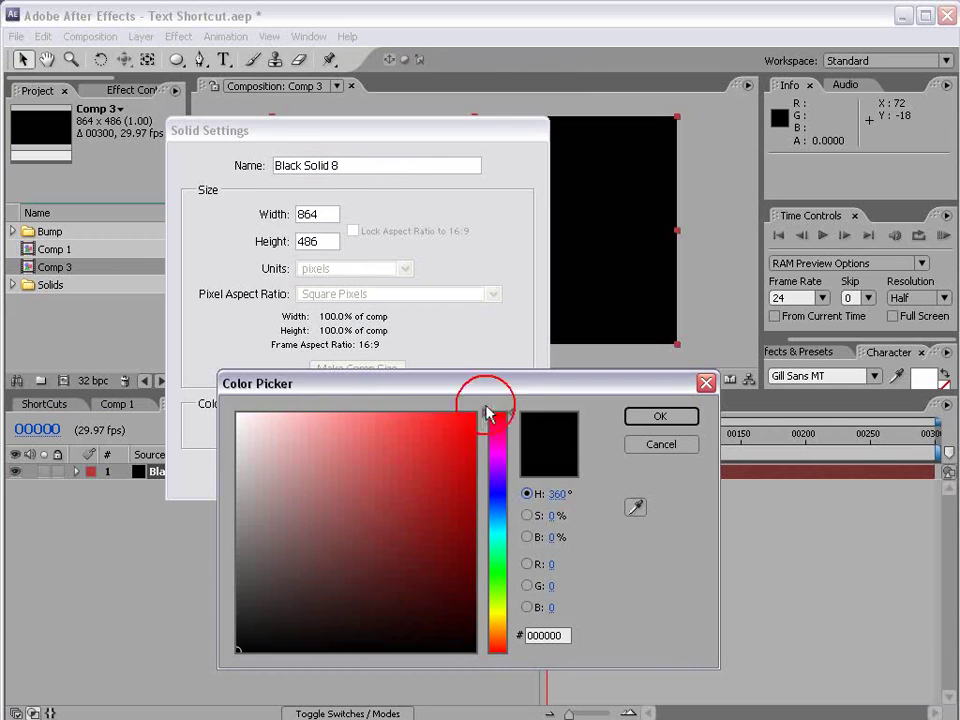
left_click(478, 415)
left_click(647, 420)
left_click(406, 475)
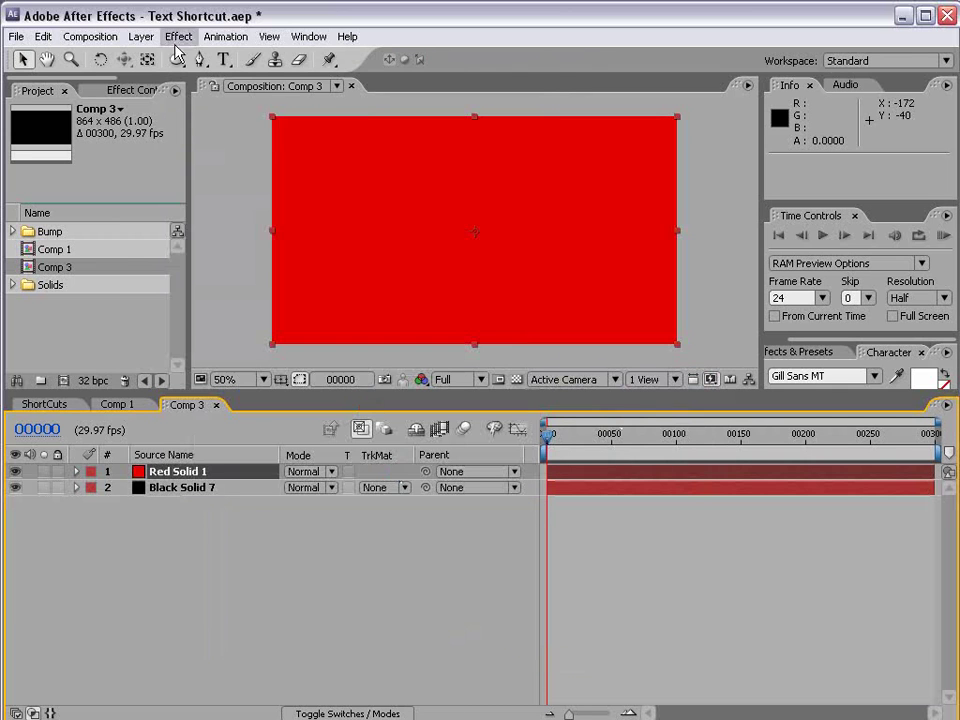
Step: Draw an elliptical mask over the bottom of the red solid and feather it to about 251 px
left_click_drag(176, 59, 279, 104)
key("comma")
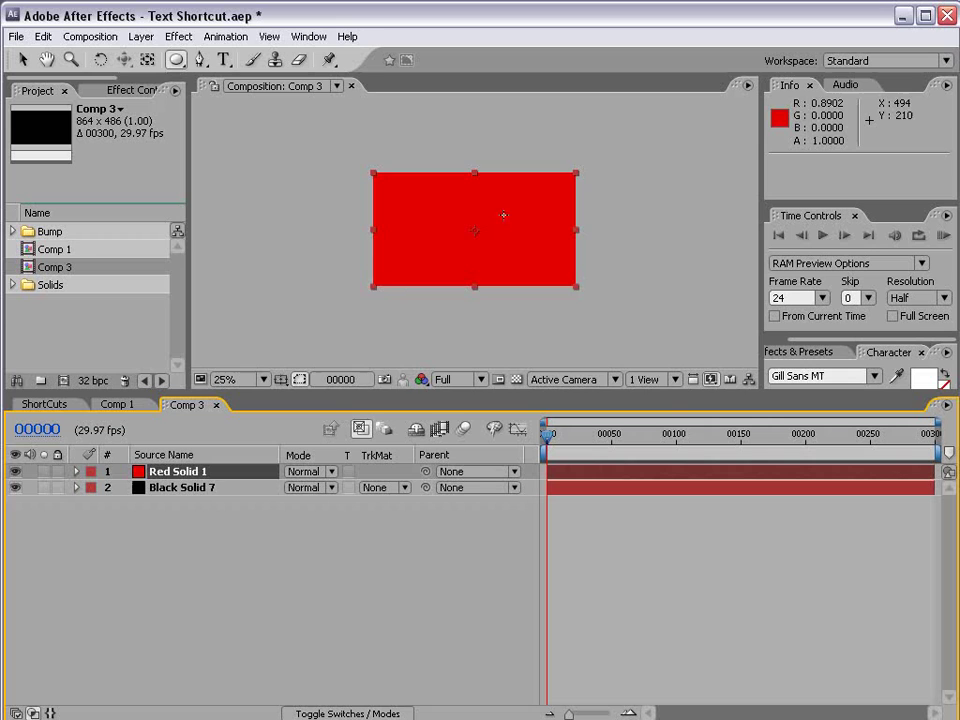
left_click_drag(358, 329, 587, 265)
key("f")
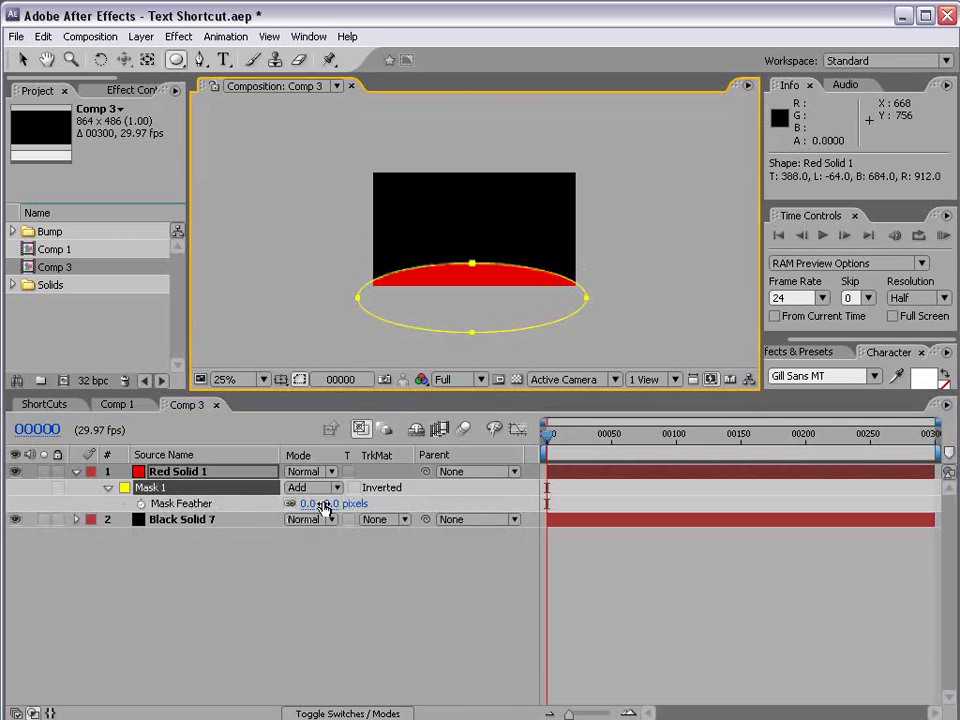
left_click_drag(323, 504, 514, 504)
Step: Lower the Red Solid 1 opacity to 44%
key("t")
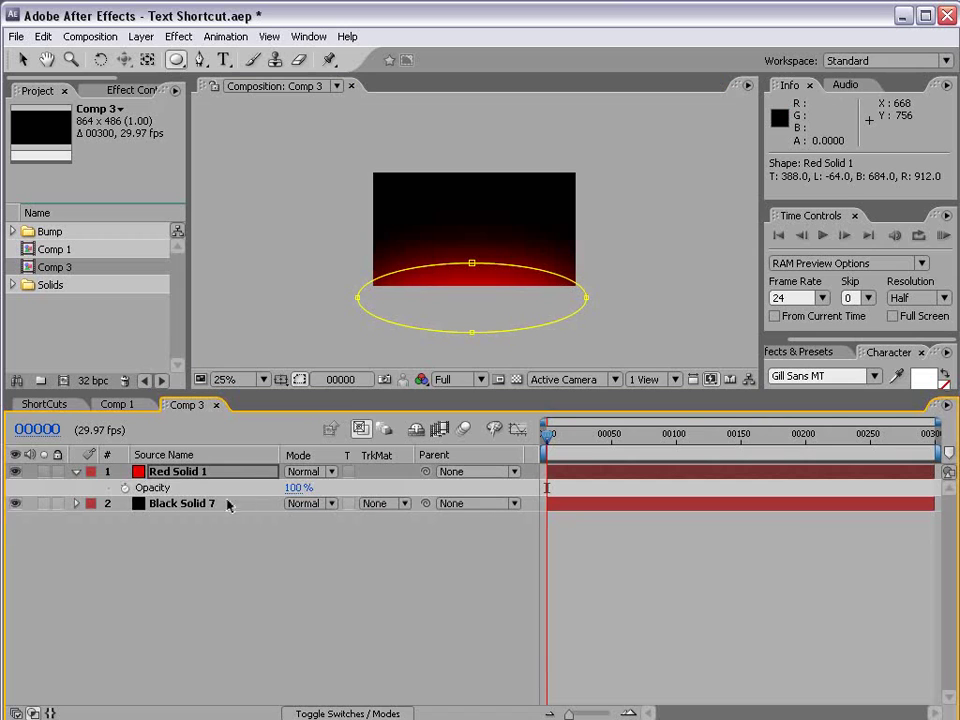
left_click_drag(294, 497, 215, 489)
left_click(465, 544)
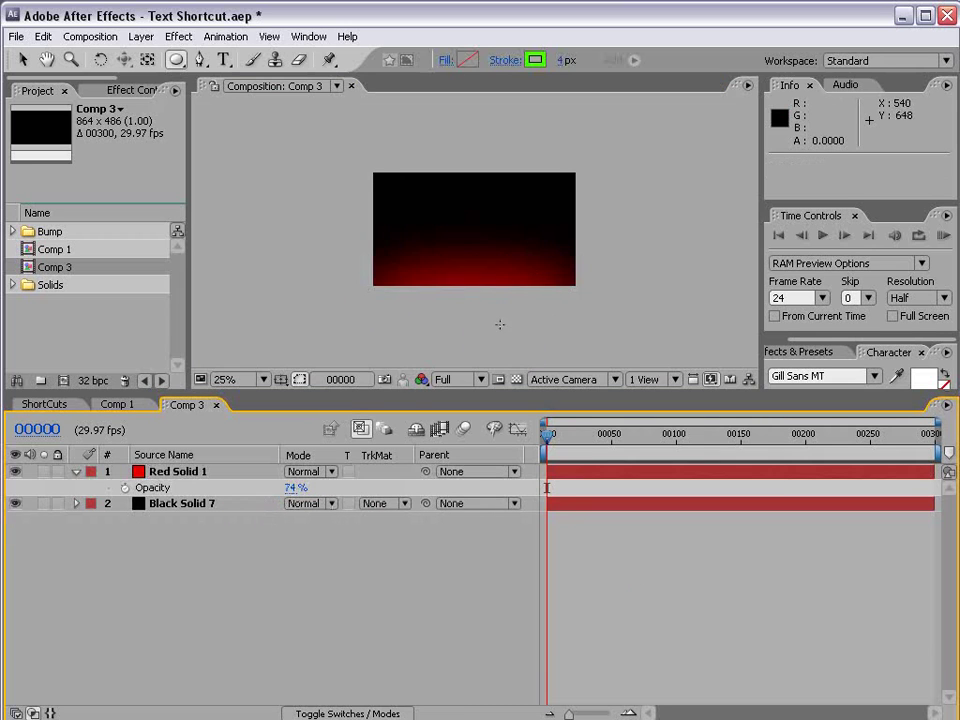
key("period")
left_click_drag(314, 497, 279, 489)
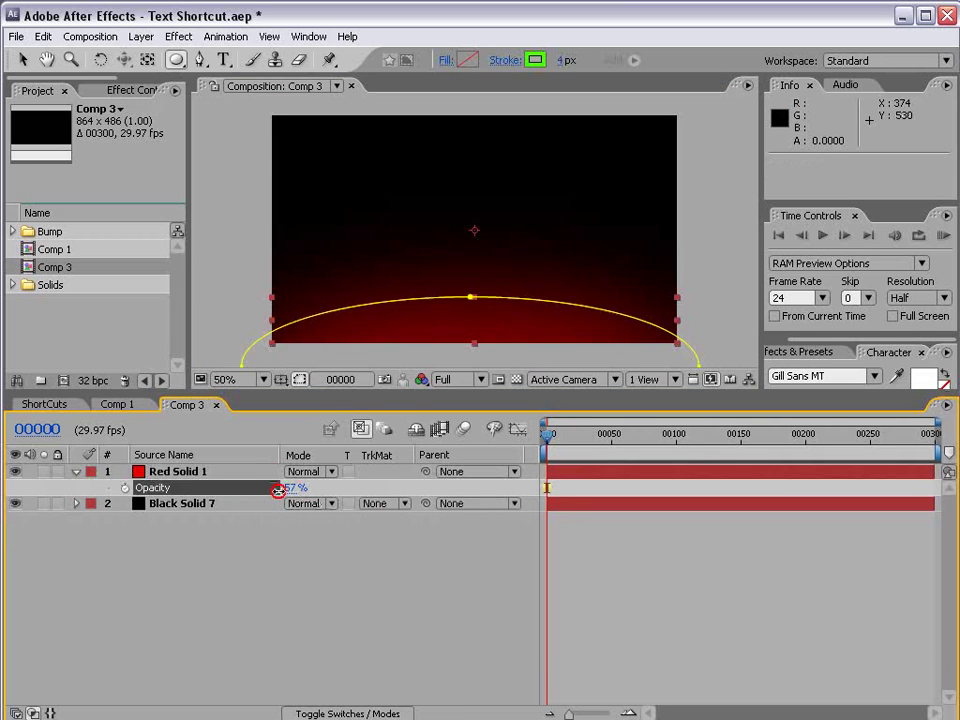
left_click(469, 523)
left_click(222, 59)
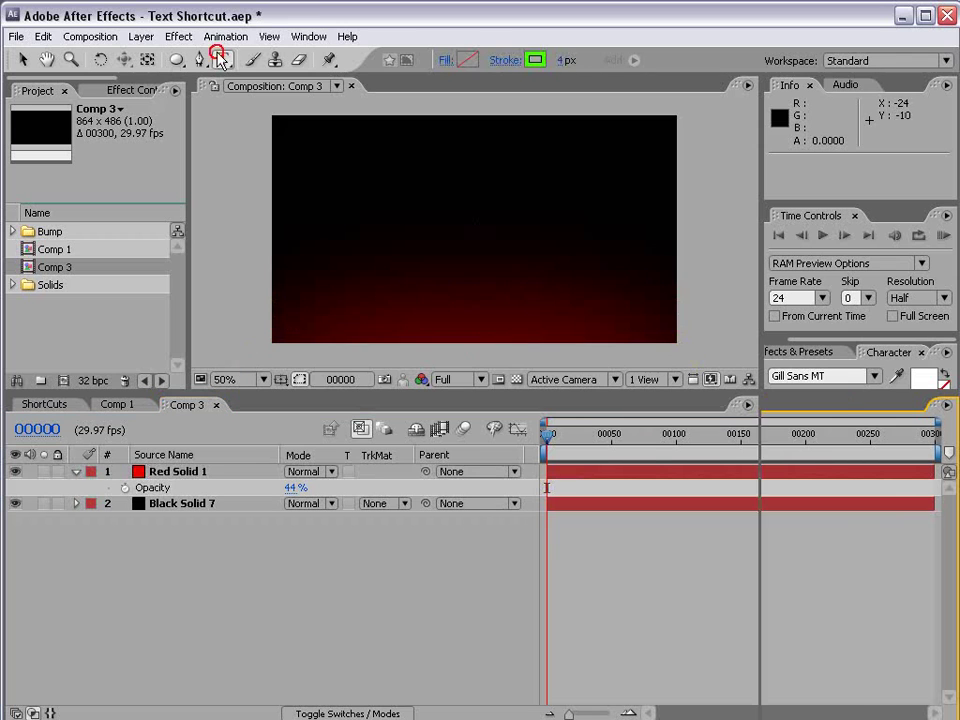
Step: Type the title 'VIDEO COPILOT', move it to the frame centre and scale it to 73%
left_click(321, 230)
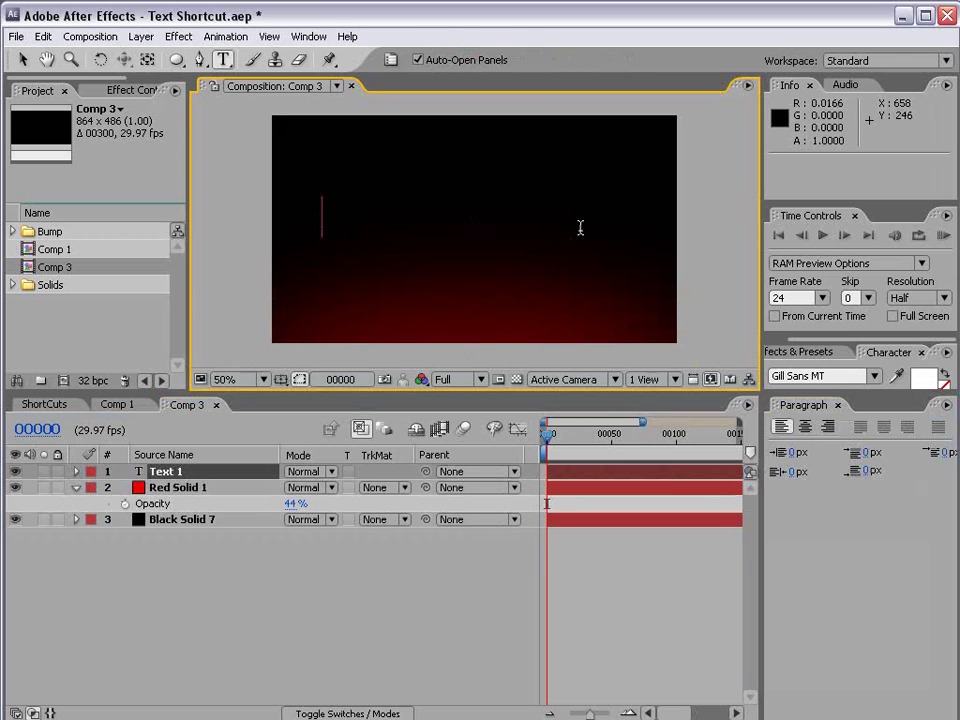
type("VIDEO COPILOT")
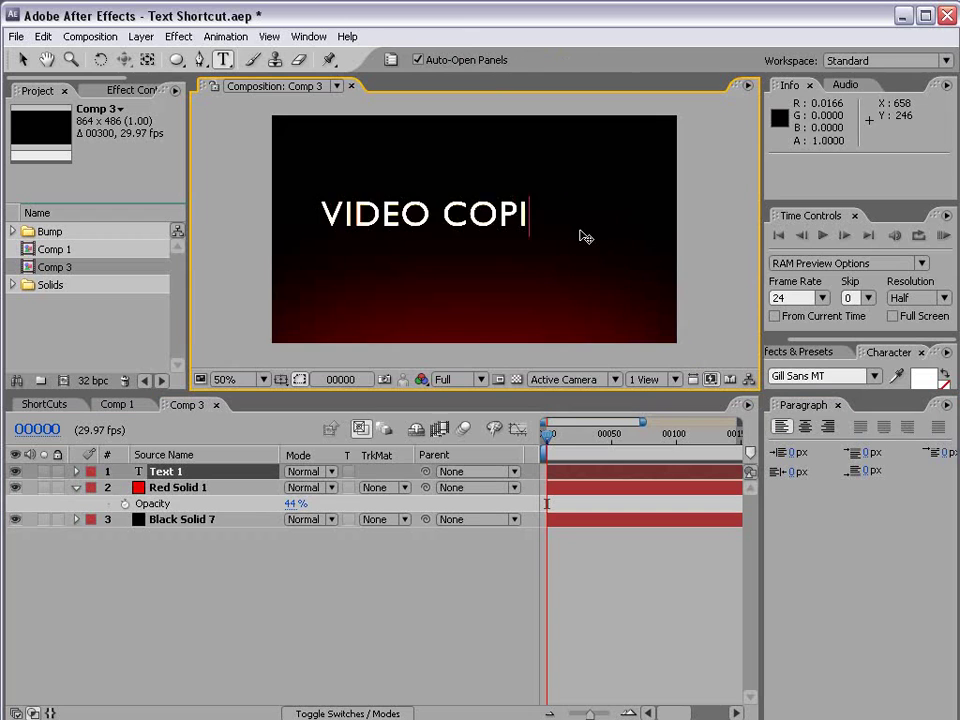
left_click(22, 60)
left_click_drag(524, 219, 545, 243)
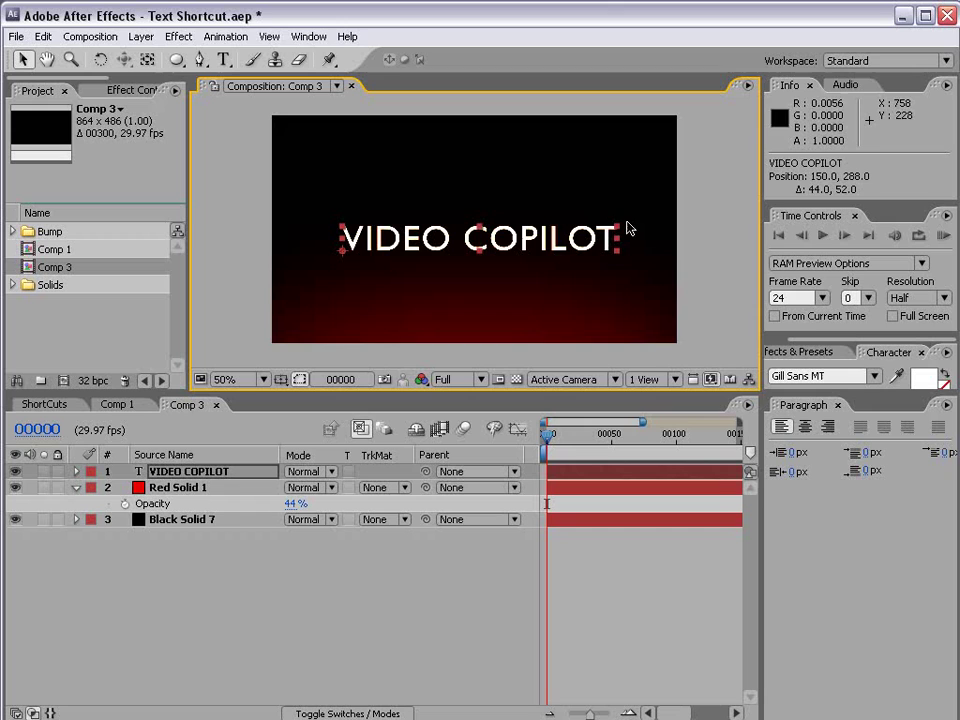
left_click_drag(618, 237, 537, 238)
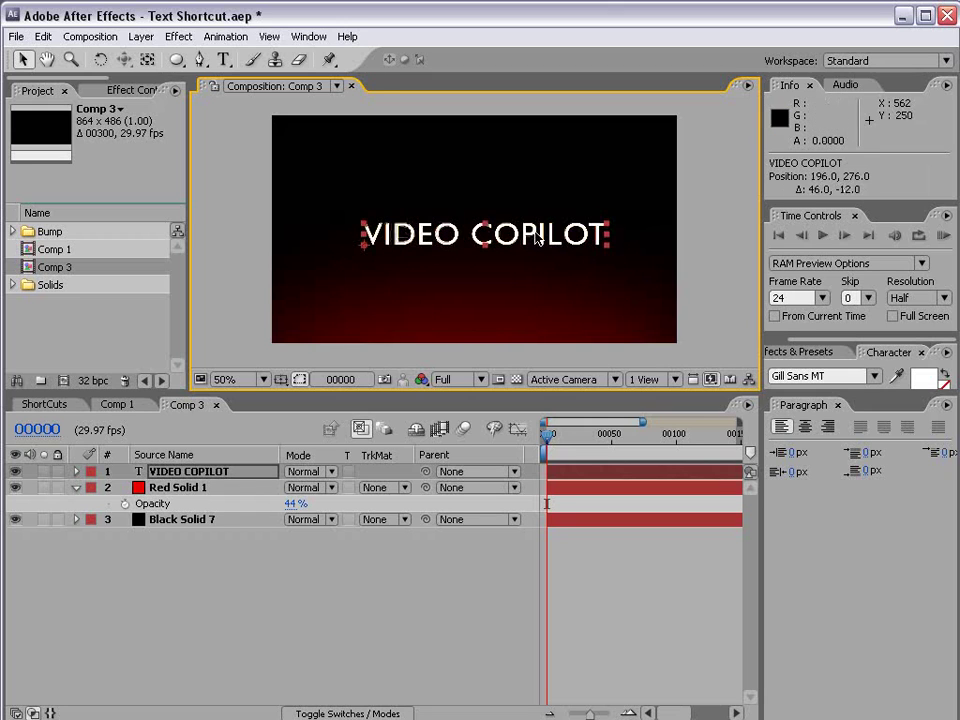
Step: Cycle the project colour depth and leave it at 32 bpc
left_click(88, 382, "alt")
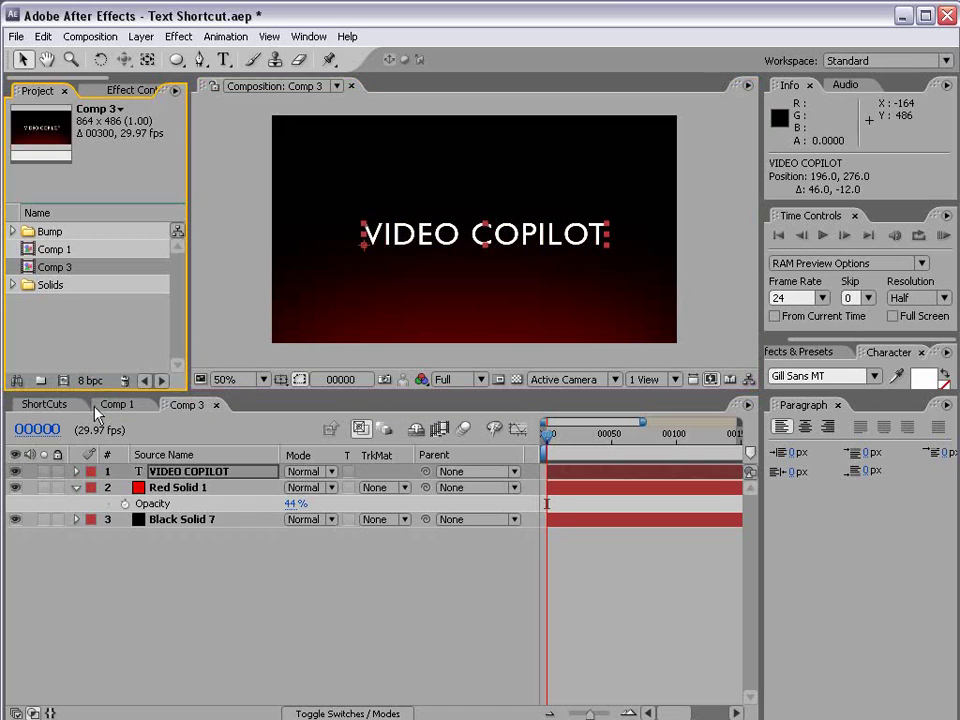
left_click(90, 381, "alt")
left_click(90, 381, "alt")
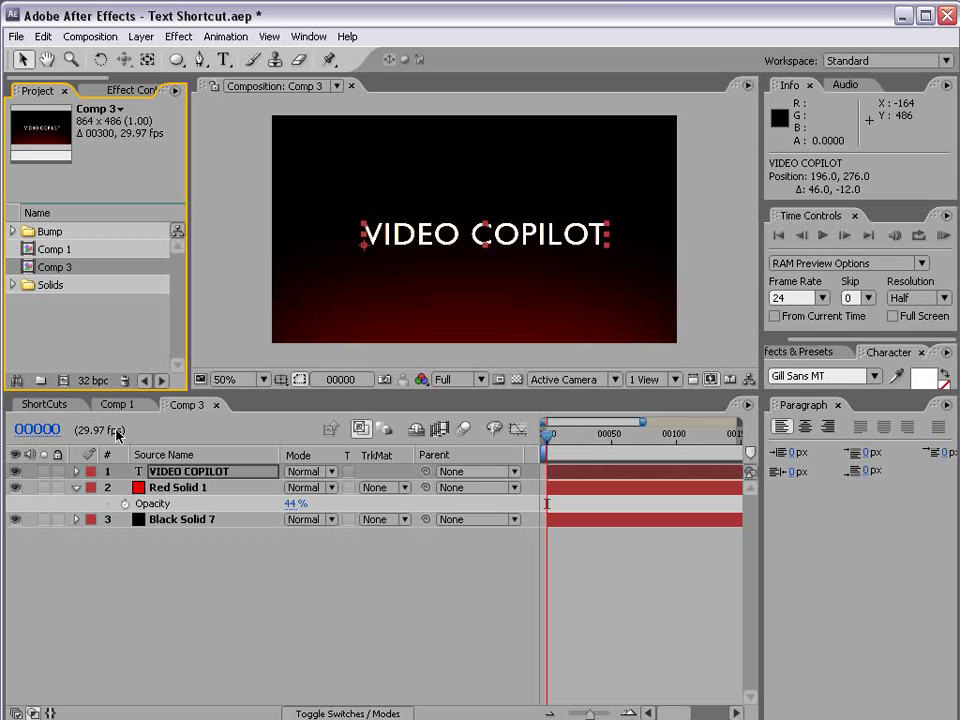
left_click(88, 381, "alt")
key("ctrl+z")
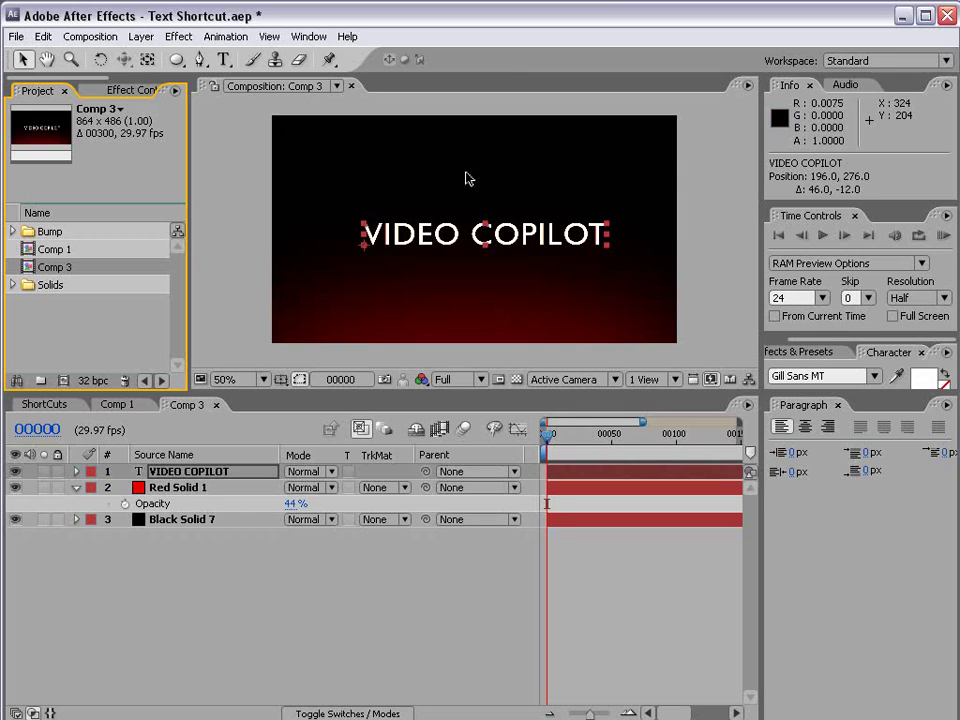
Step: Enlarge the Character panel and try orange fill colours FF4000, FF774A and FF7344 on the title
left_click(395, 237)
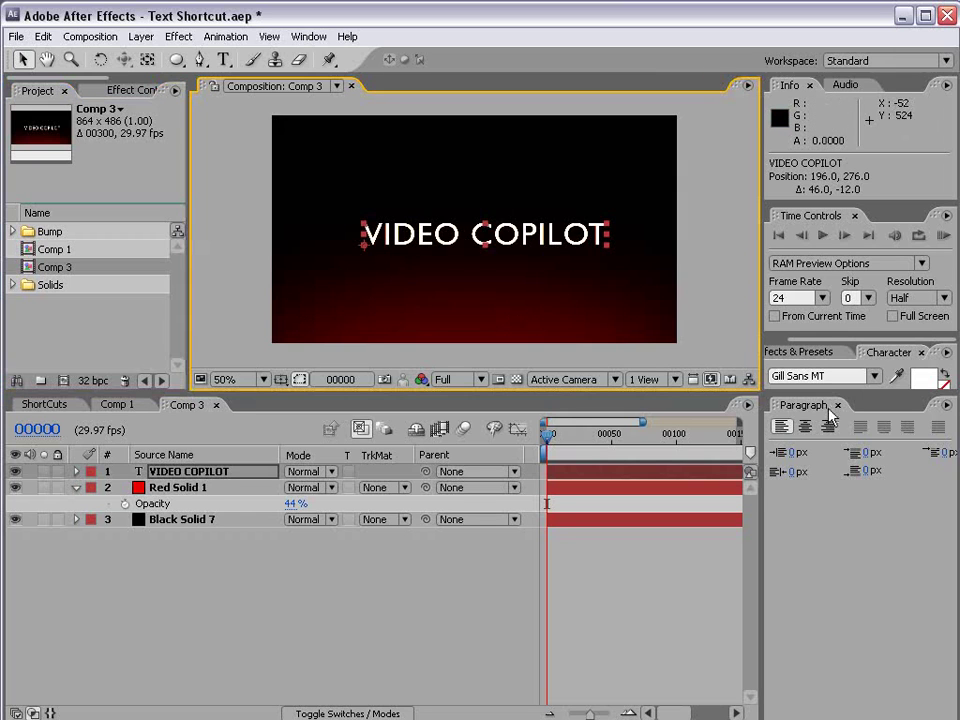
left_click_drag(908, 393, 908, 452)
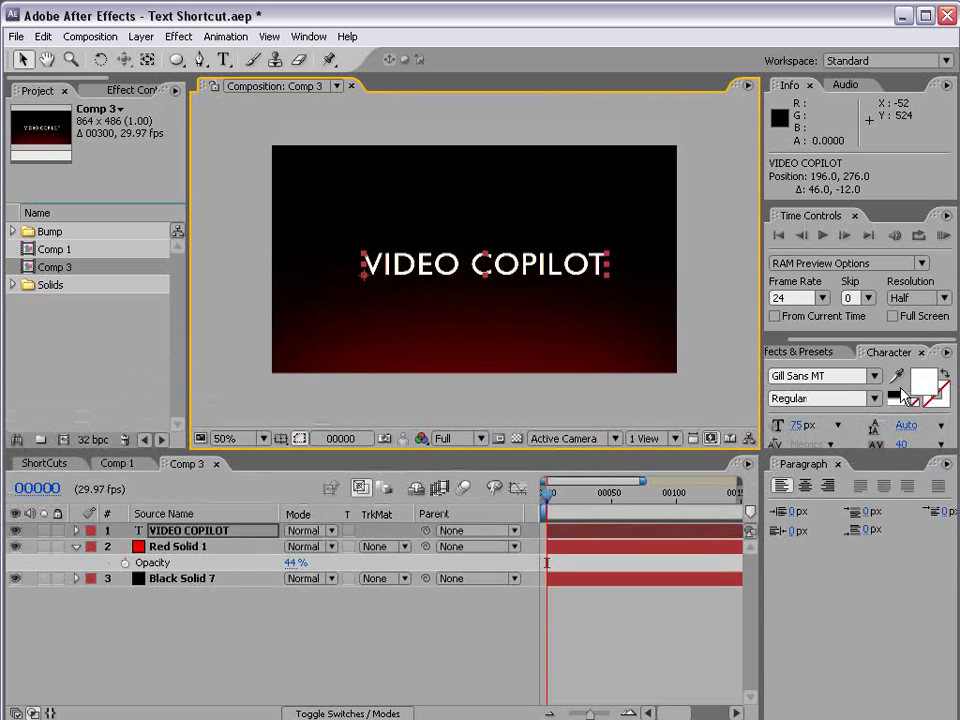
left_click(922, 379)
mouse_move(405, 472)
left_mouse_down()
mouse_move(390, 519)
mouse_move(242, 416)
mouse_move(446, 495)
mouse_move(475, 413)
left_mouse_up()
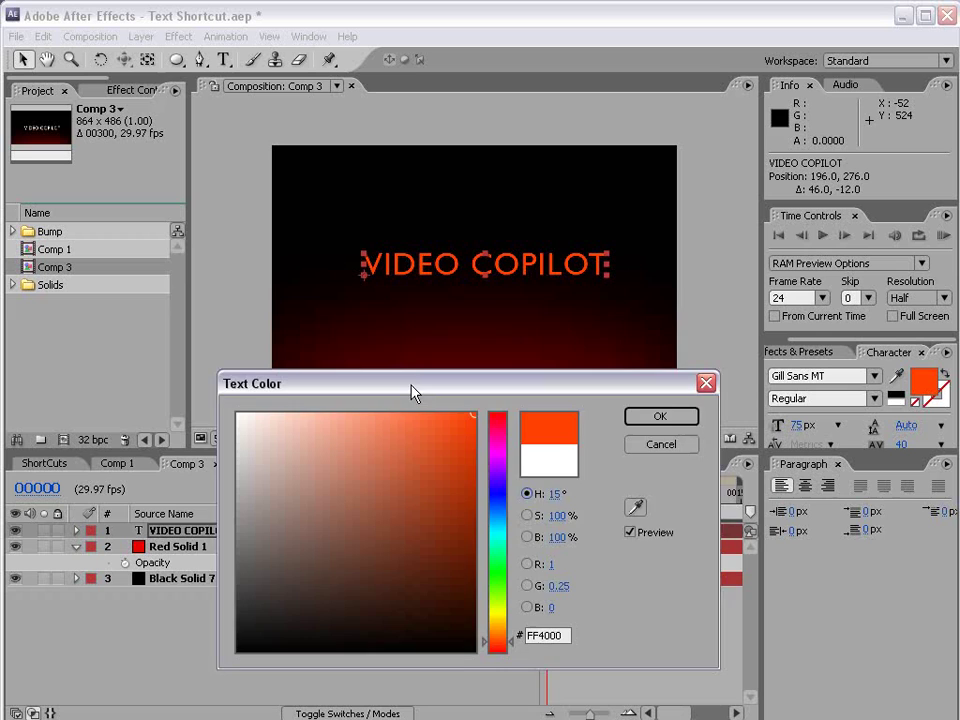
left_click_drag(413, 392, 399, 332)
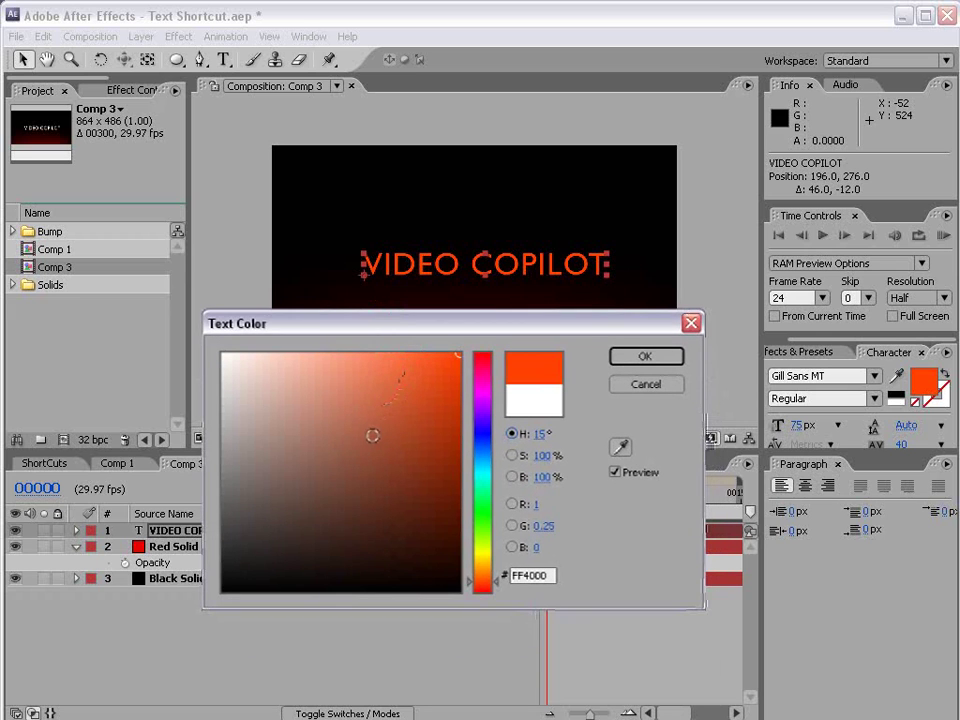
mouse_move(375, 432)
left_mouse_down()
mouse_move(375, 350)
mouse_move(392, 338)
left_mouse_up()
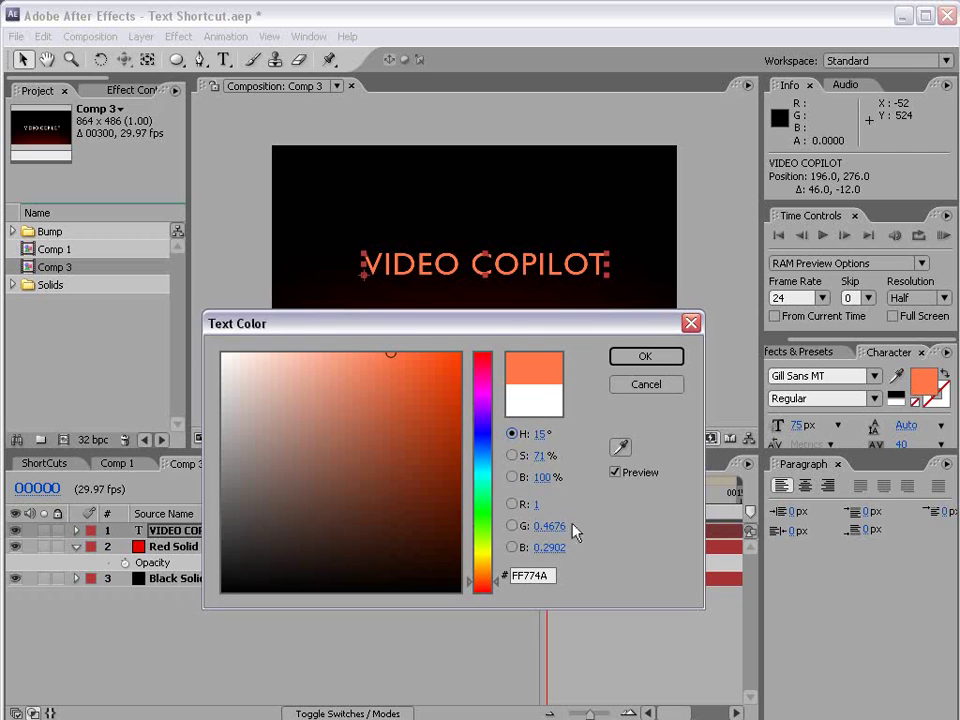
left_click_drag(222, 352, 396, 353)
Step: Set the title fill to over-range values R 5, G 2, B 1, appearing white
left_click(536, 504)
type("5")
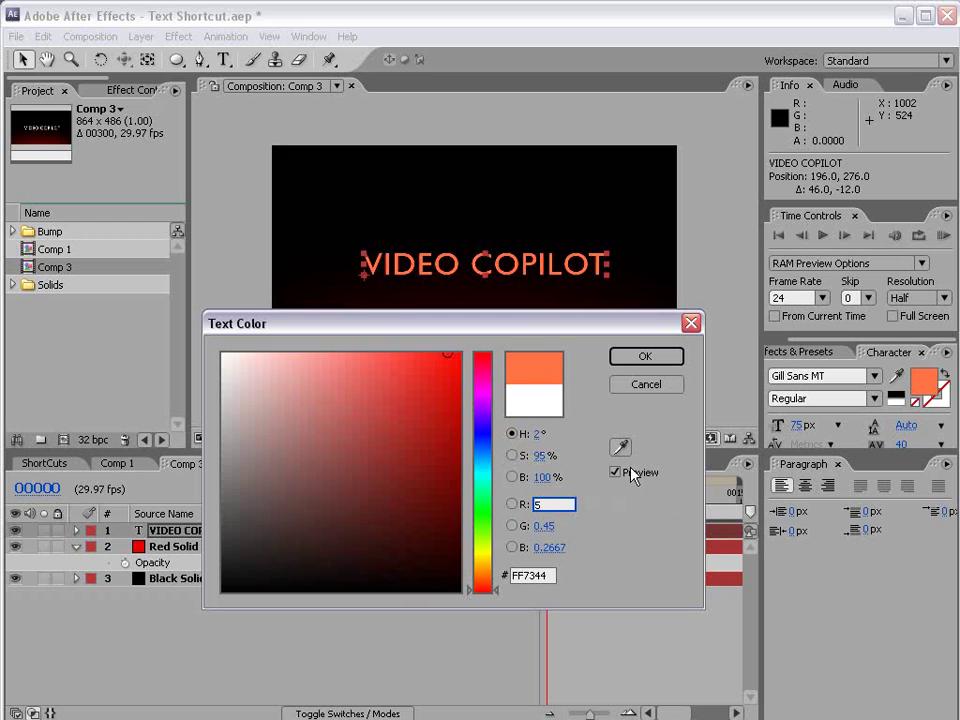
key("Tab")
type("2")
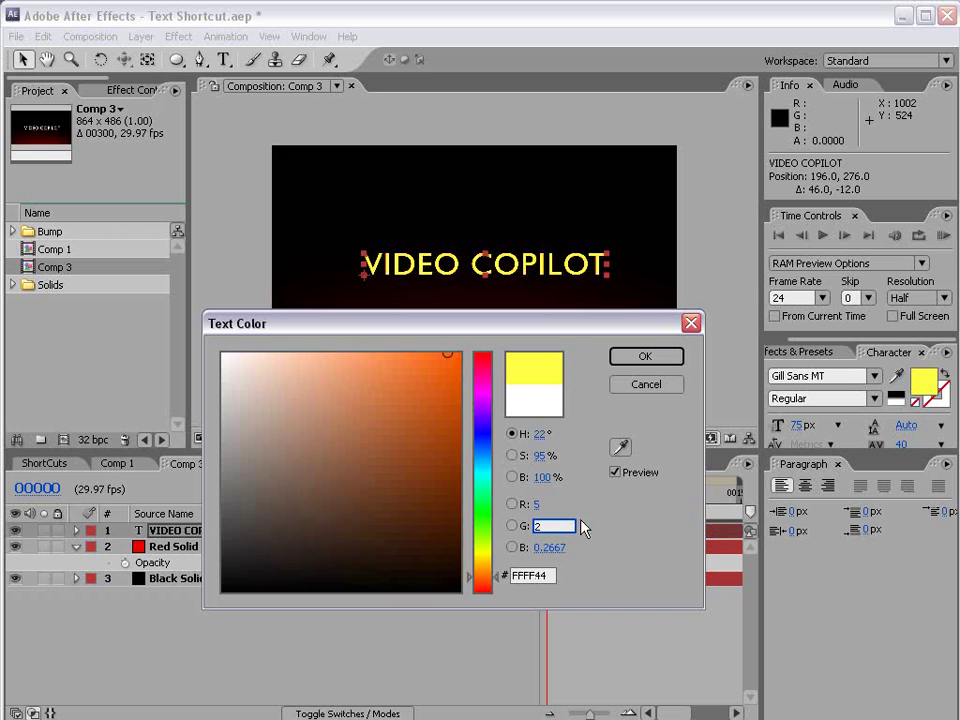
left_click(540, 547)
type("1")
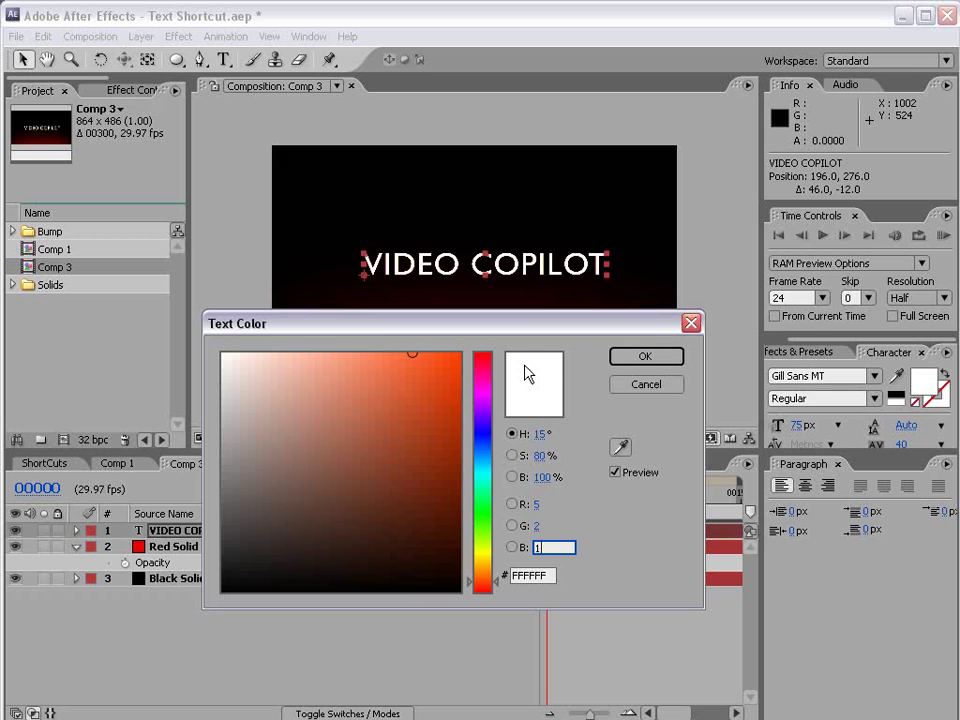
left_click(645, 357)
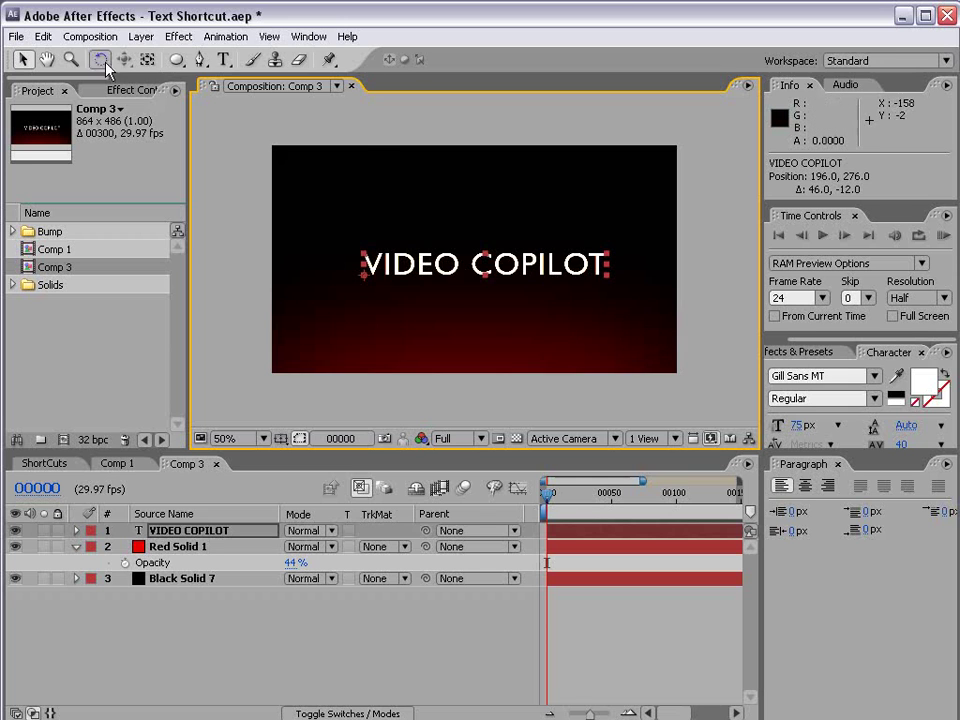
left_click(194, 37)
mouse_move(341, 146)
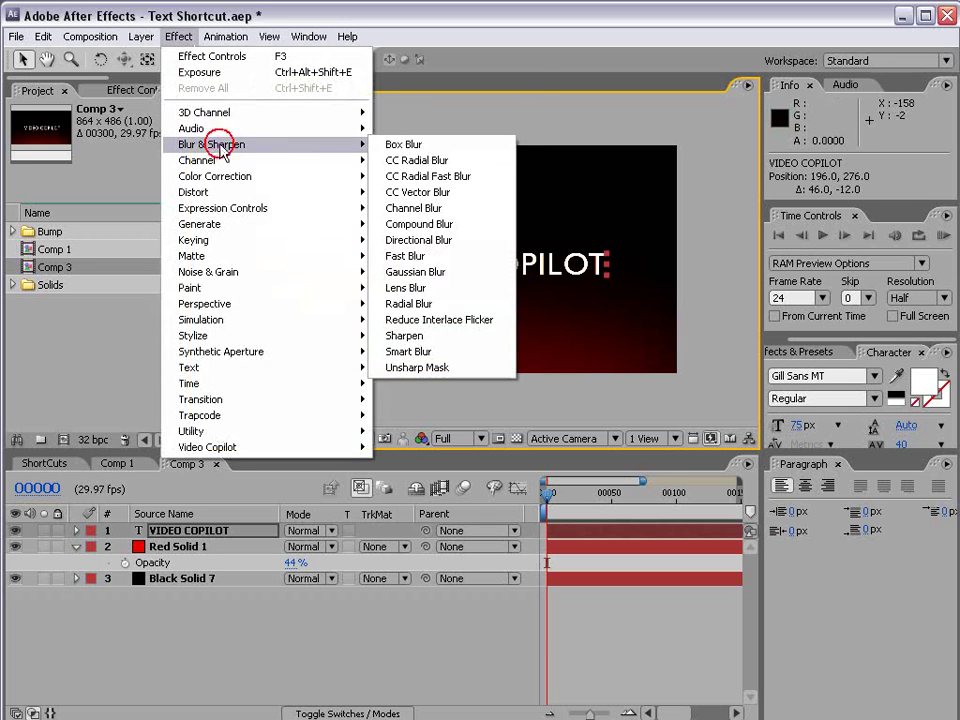
left_click(439, 253)
left_click_drag(95, 157, 103, 157)
scroll(478, 265, "up", 2)
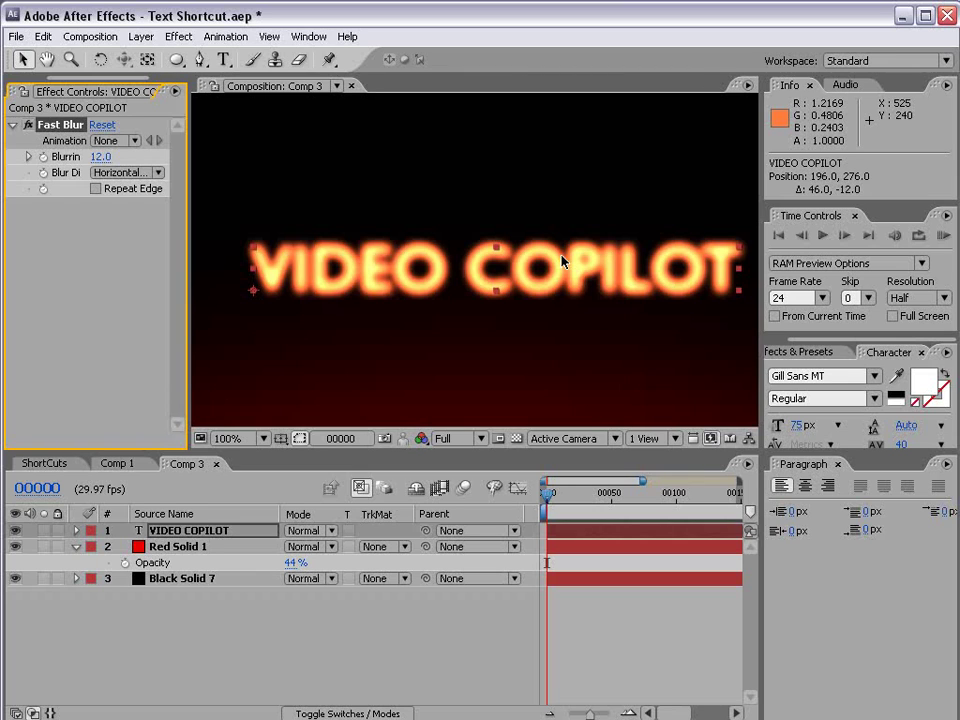
key("Delete")
scroll(498, 364, "down", 2)
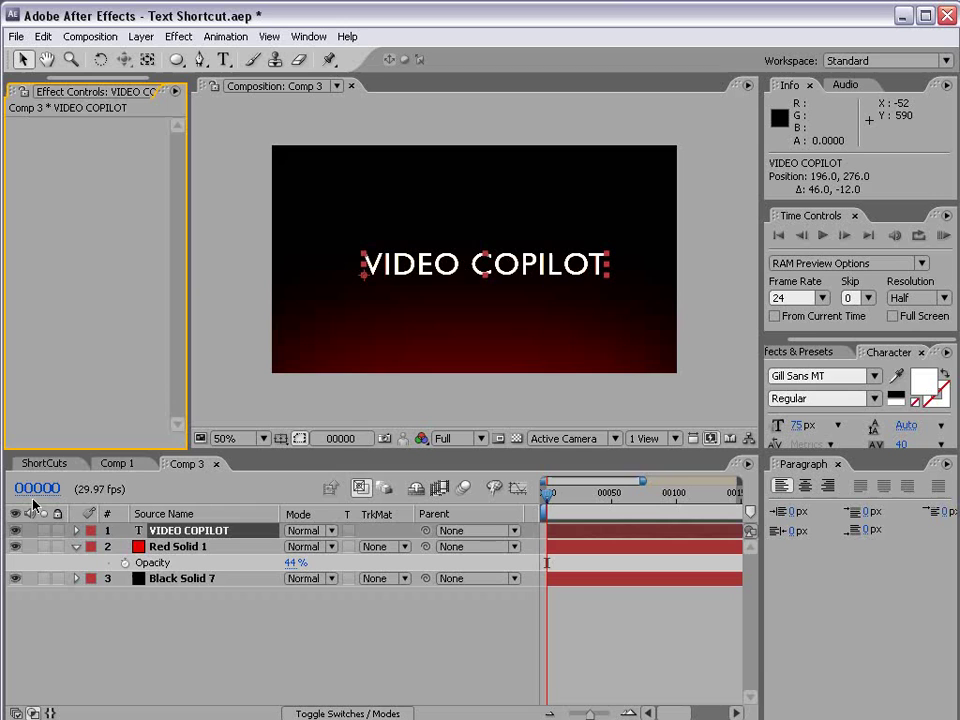
Step: Enable per-character 3D on the title and add Animator 1 with Position and X/Y/Z Rotation
left_click(77, 531)
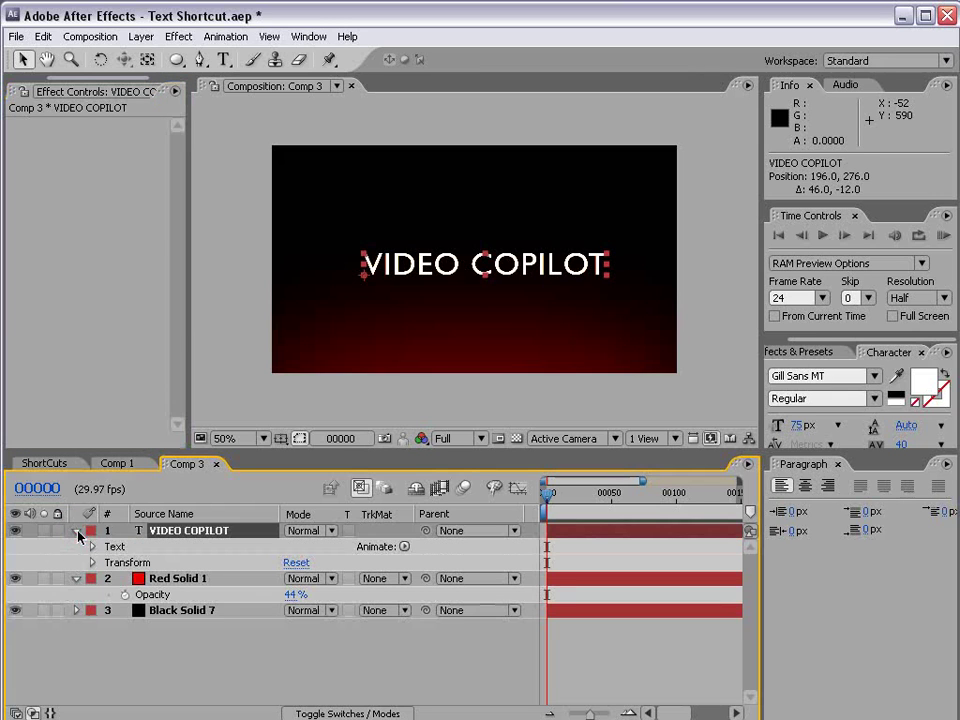
left_click(404, 547)
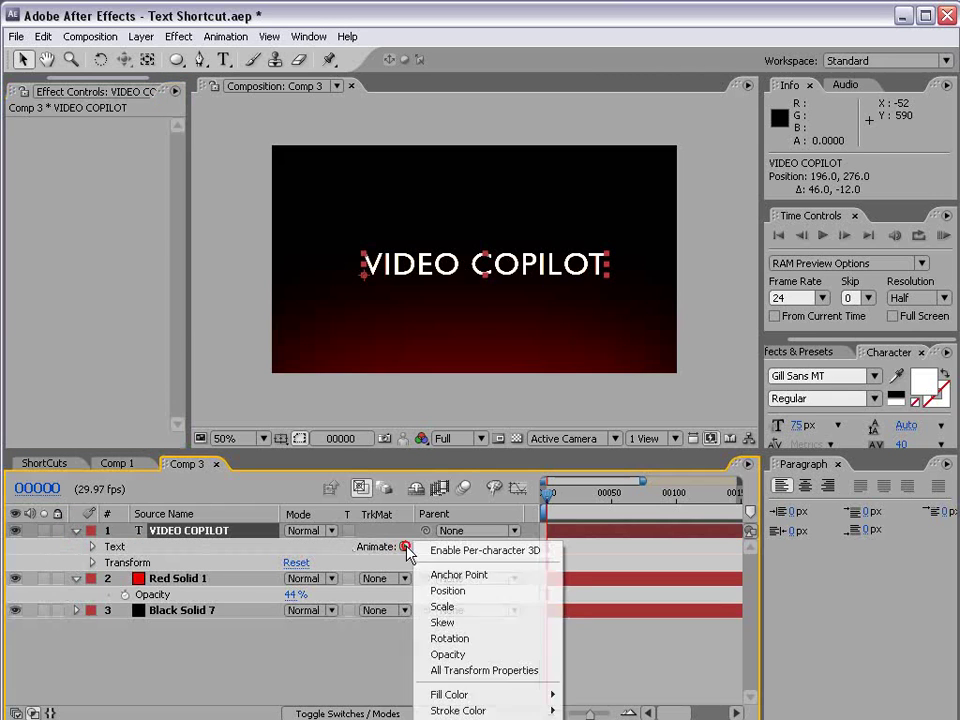
left_click(500, 553)
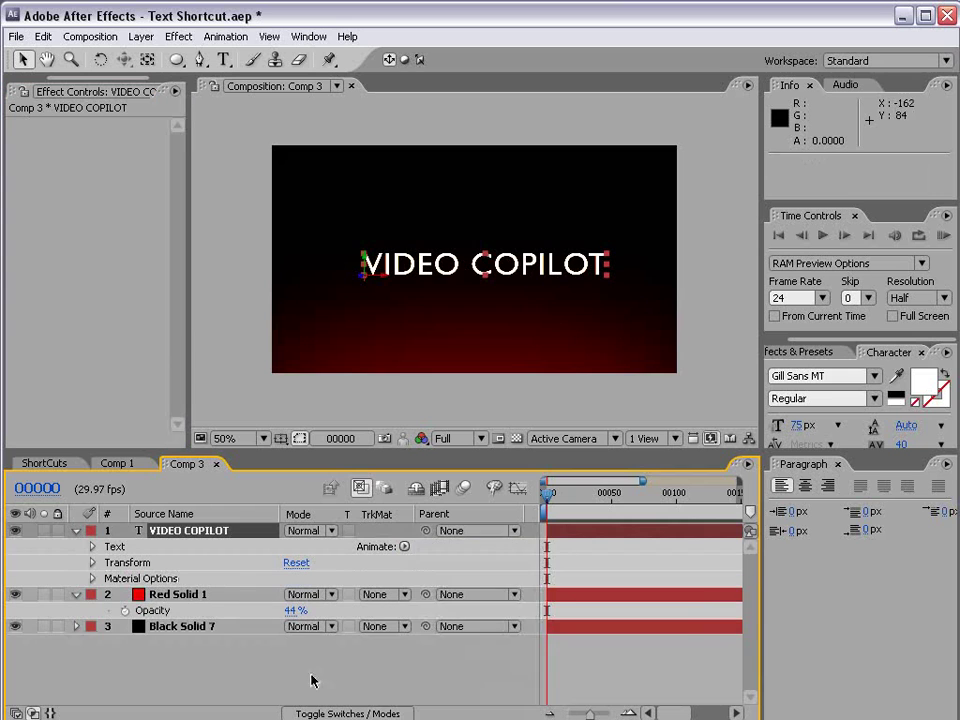
left_click(404, 547)
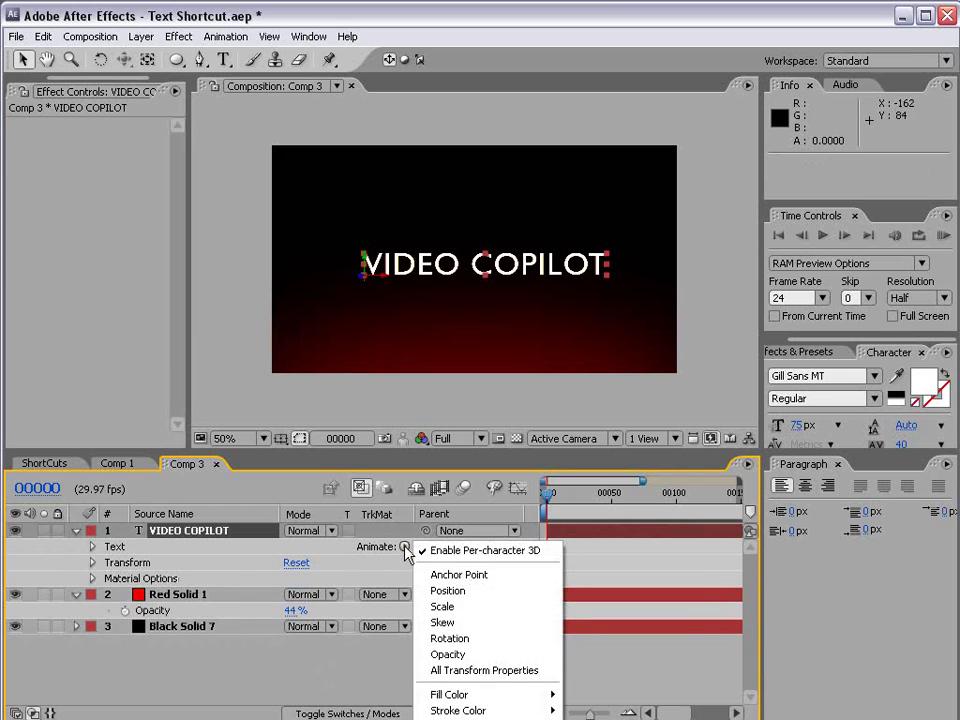
left_click(465, 594)
left_click(404, 611)
mouse_move(436, 613)
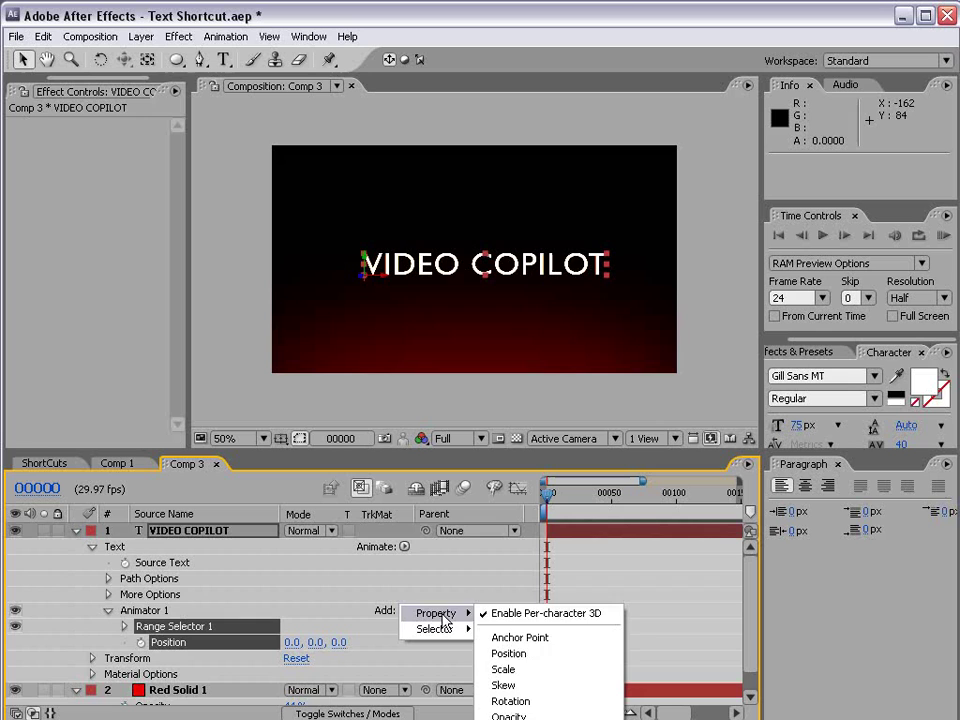
left_click(532, 702)
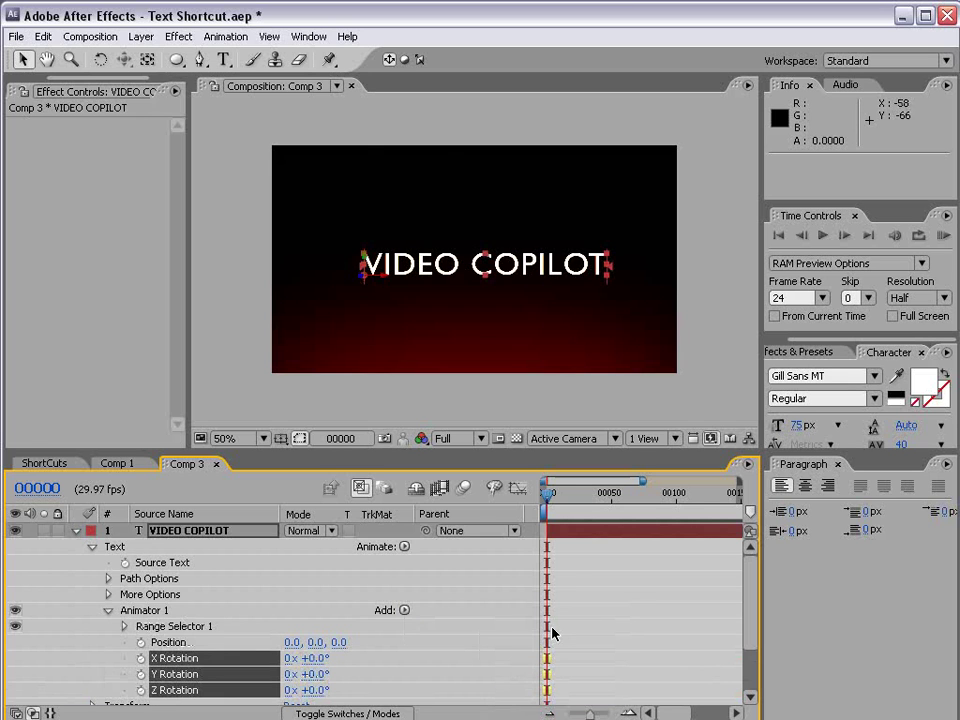
Step: Add Camera 1 to Comp 3 using the 20mm lens preset
left_click(141, 37)
mouse_move(260, 58)
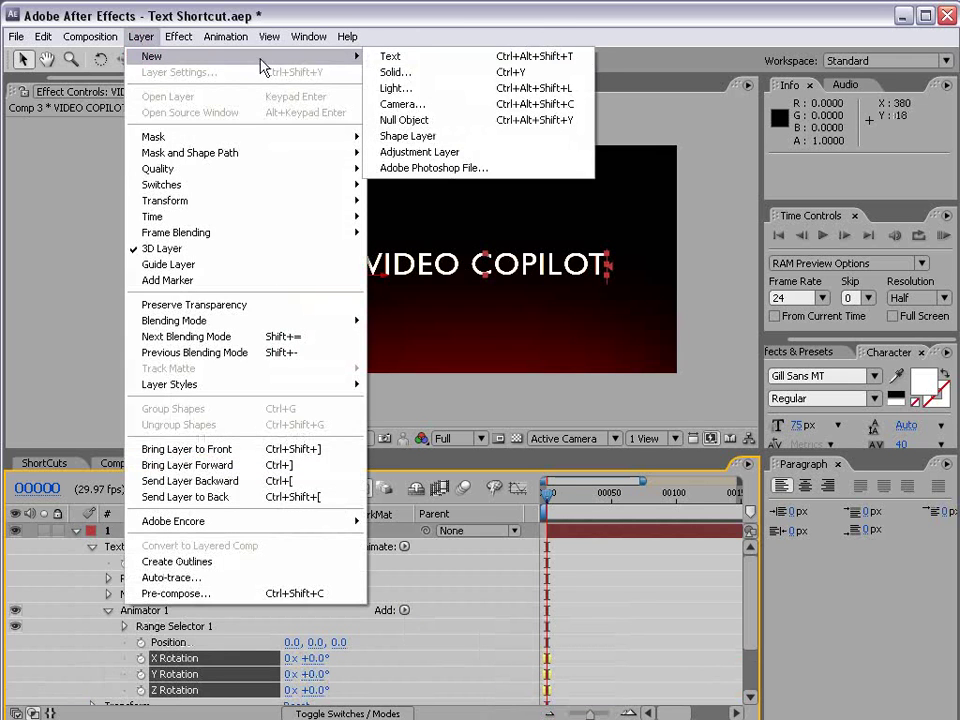
left_click(450, 104)
left_click(503, 241)
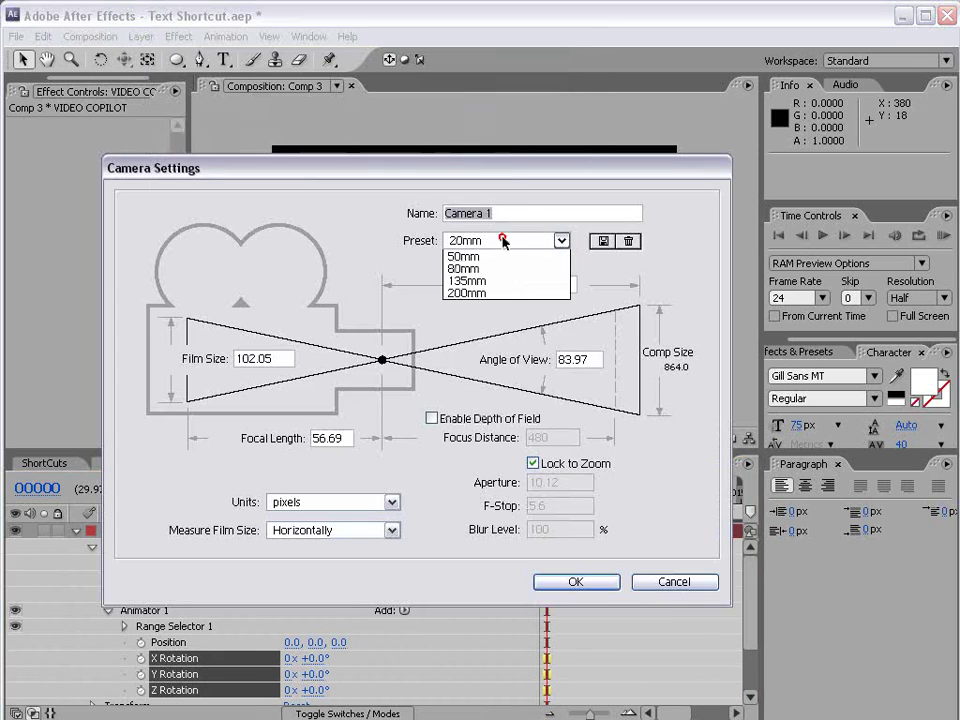
left_click(487, 296)
left_click(576, 582)
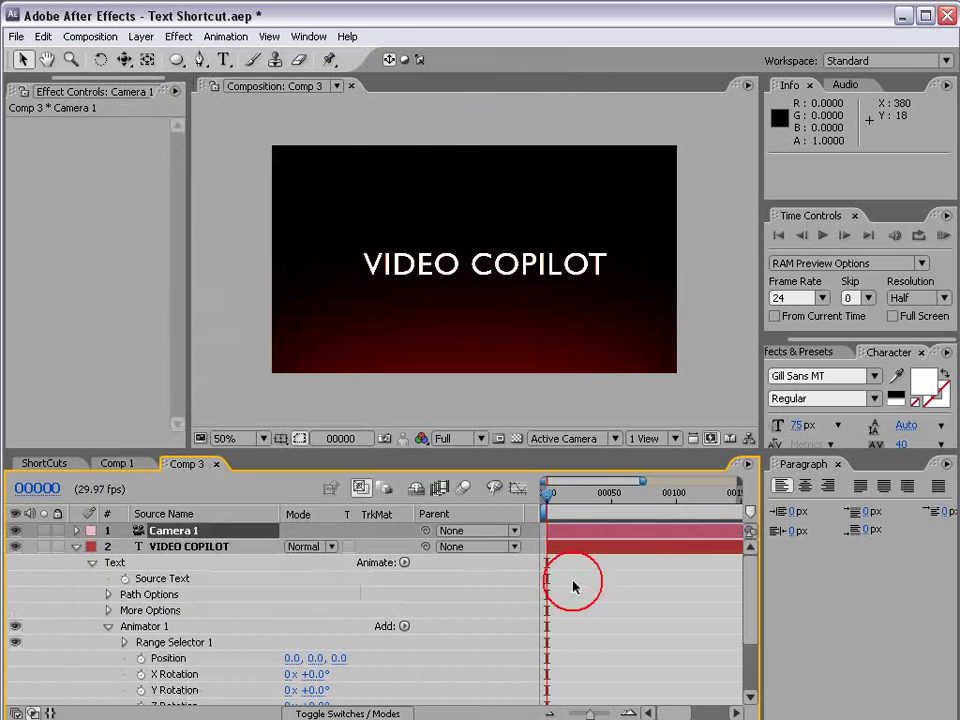
Step: Scrub Animator 1's Position Z to about -536, pushing the text toward the camera
key("h")
scroll(465, 680, "down", 2)
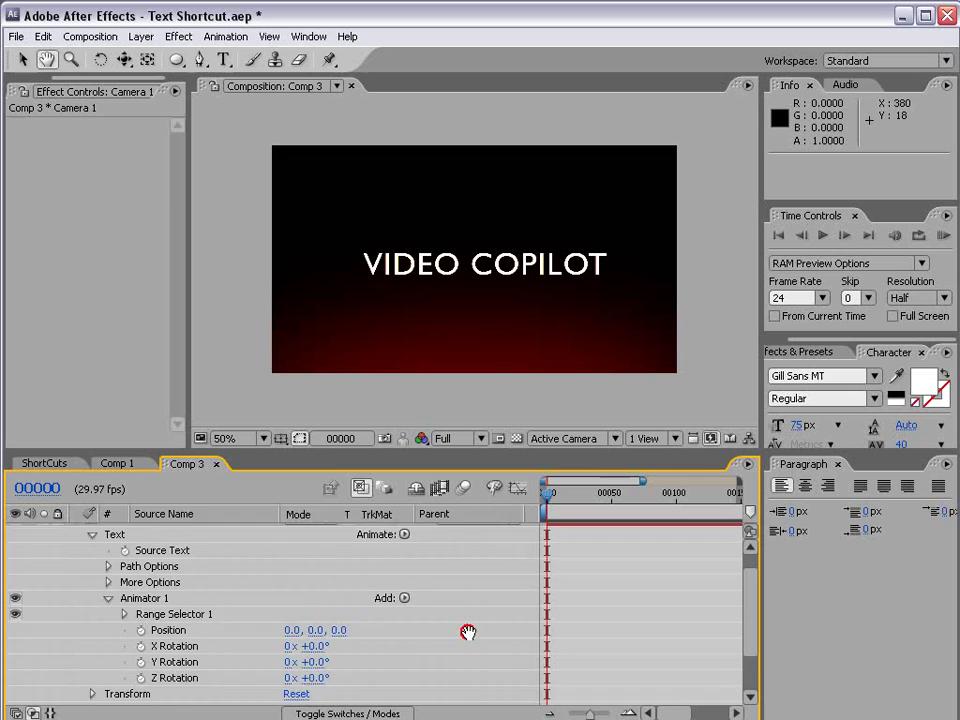
key("v")
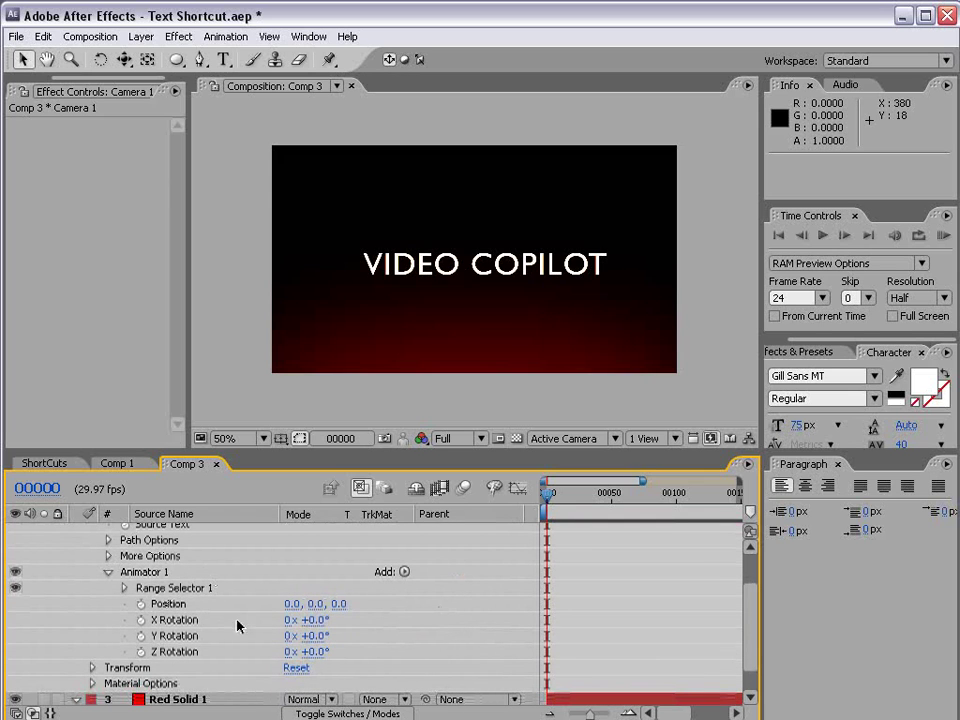
left_click_drag(340, 604, 236, 620)
left_click_drag(370, 608, 346, 604)
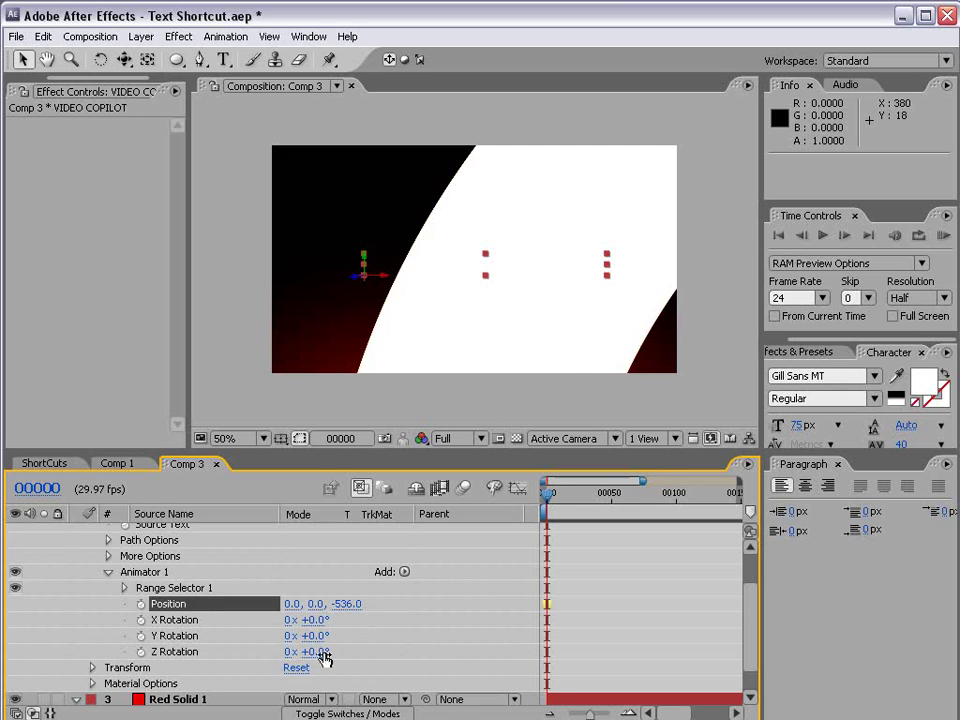
Step: Undo a trial Z Rotation change and set X Rotation to +90°, hiding the letters
left_click_drag(325, 655, 333, 611)
key("ctrl+z")
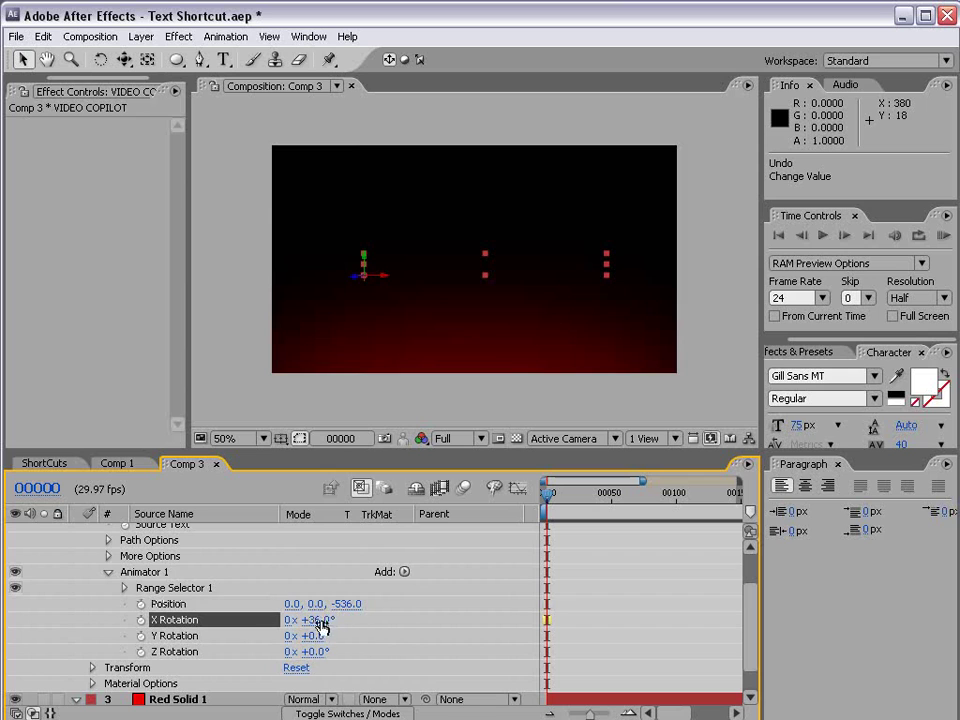
left_click(318, 620)
type("3690")
key("Return")
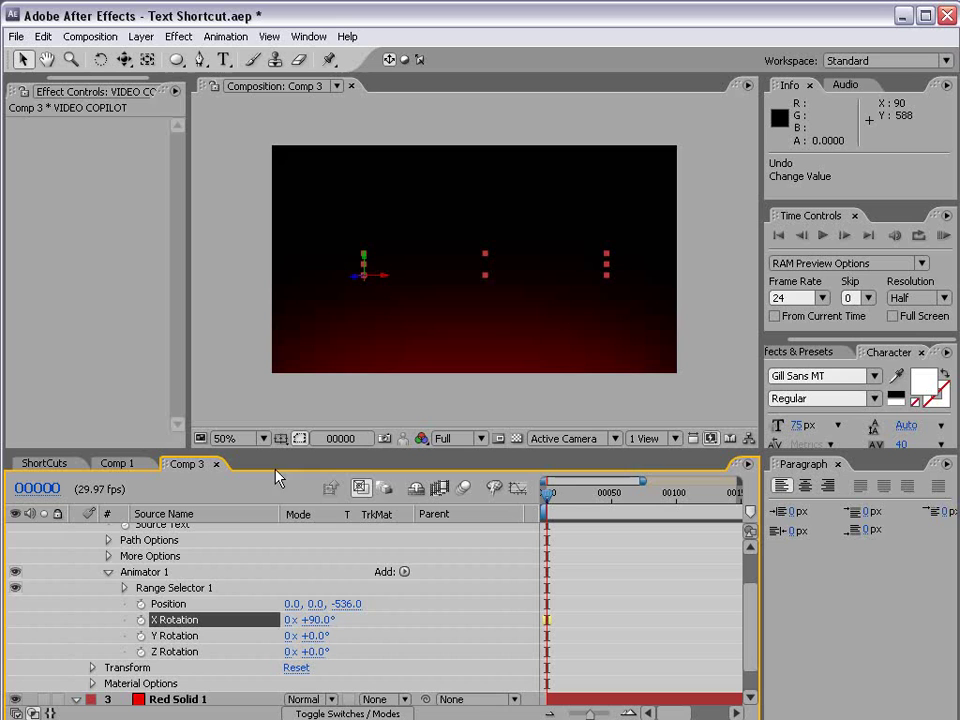
Step: Set Range Selector 1's Advanced Shape to Ramp Up
left_click(124, 588)
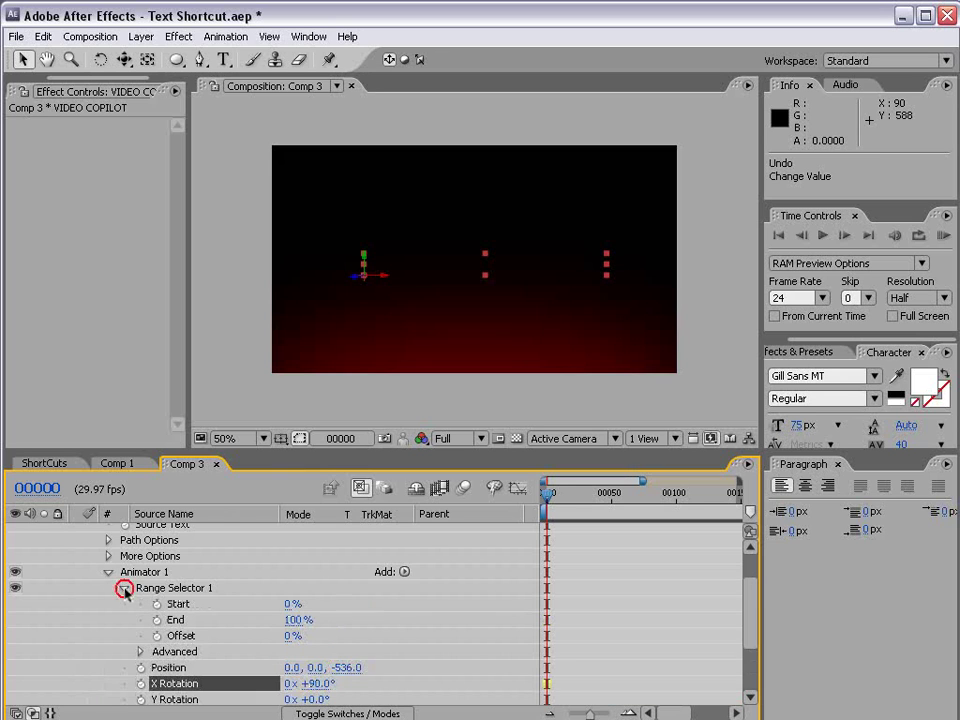
scroll(240, 665, "down", 2)
left_click(141, 628)
scroll(373, 653, "down", 3)
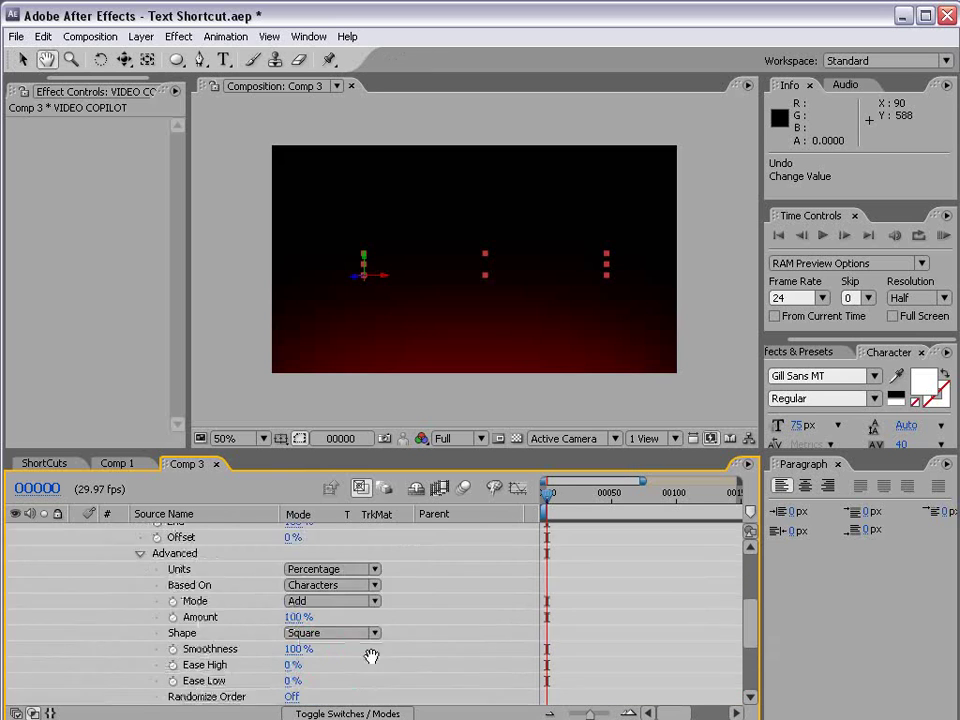
left_click(355, 620)
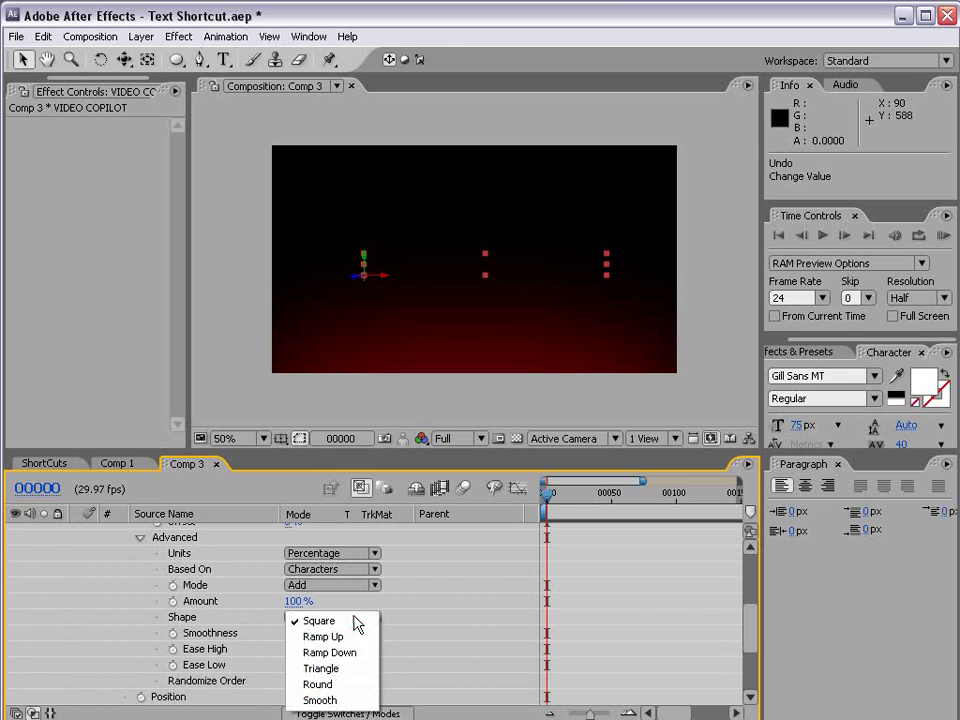
left_click(353, 637)
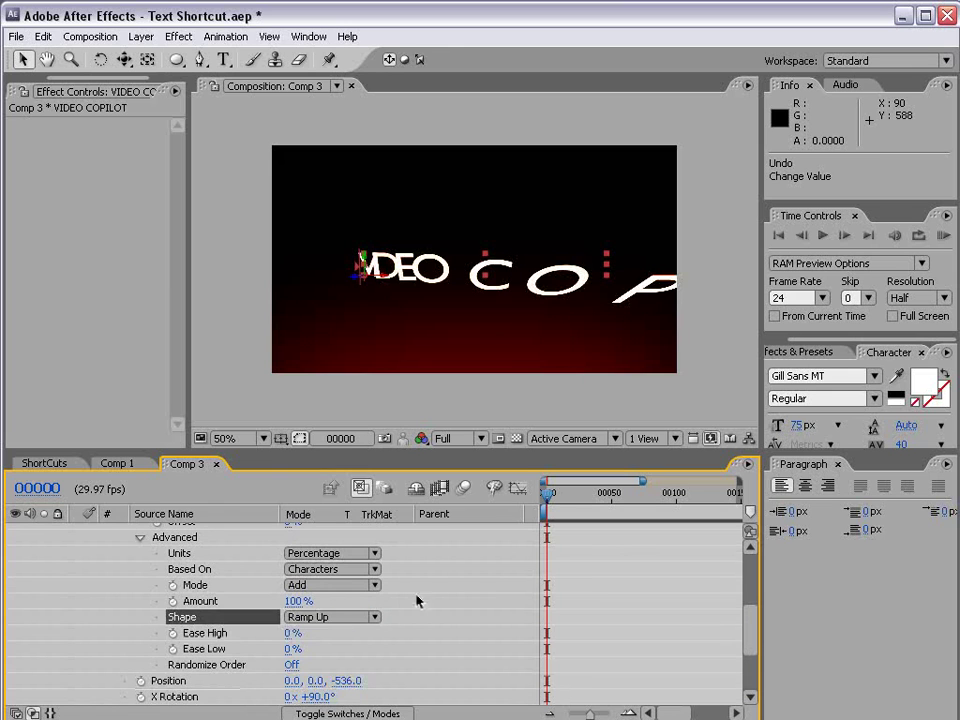
scroll(418, 601, "up", 3)
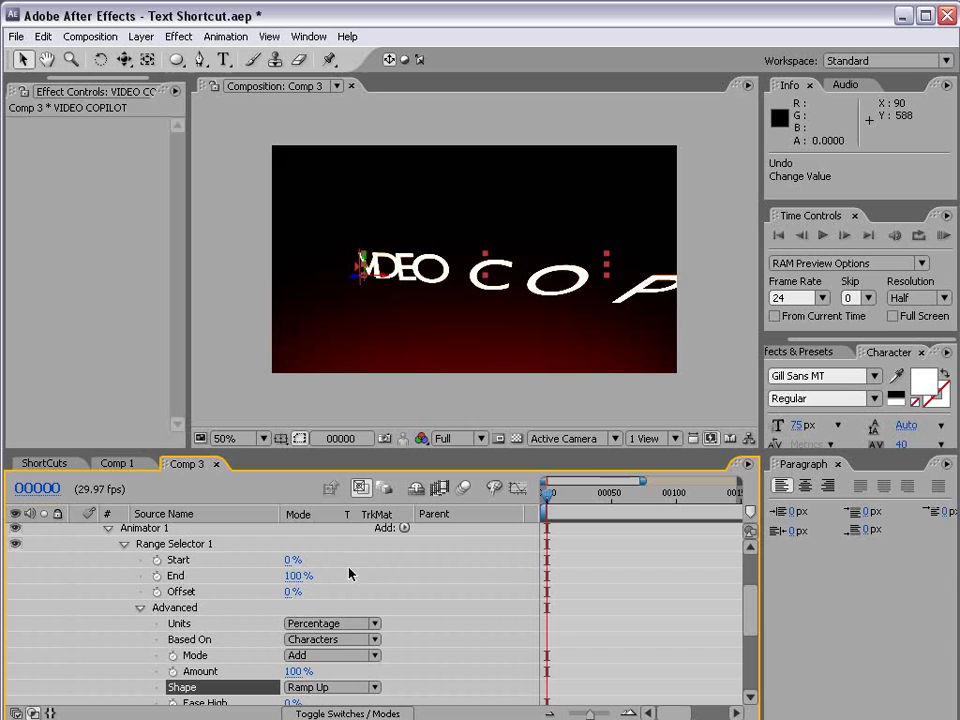
Step: Keyframe the range Offset from -100% to 100% at a later frame and preview the fly-in
left_click_drag(287, 590, 260, 612)
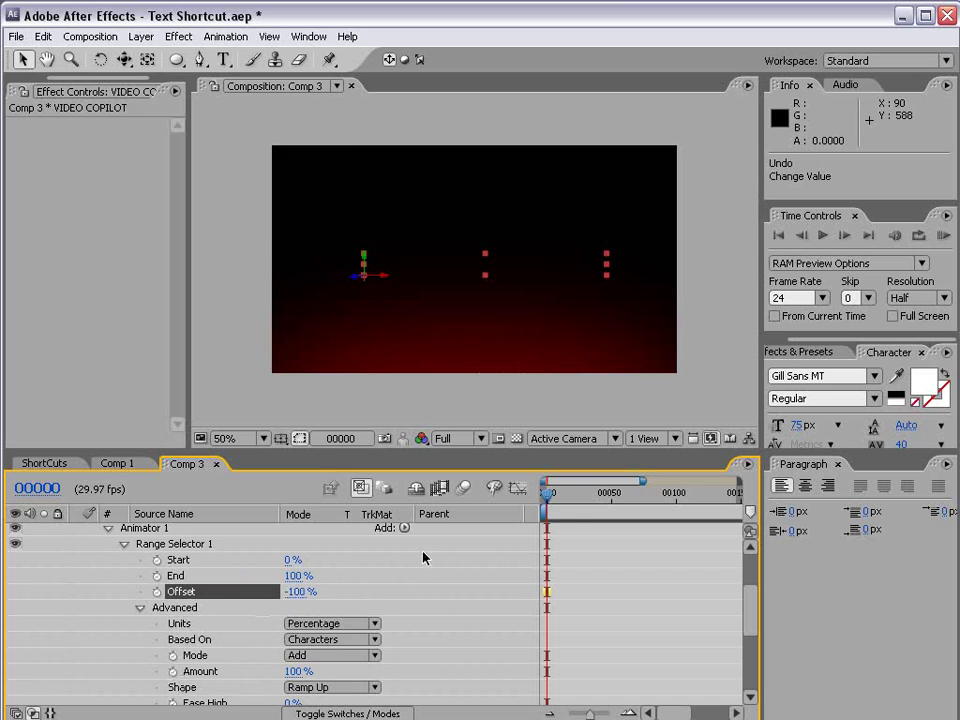
left_click(157, 591)
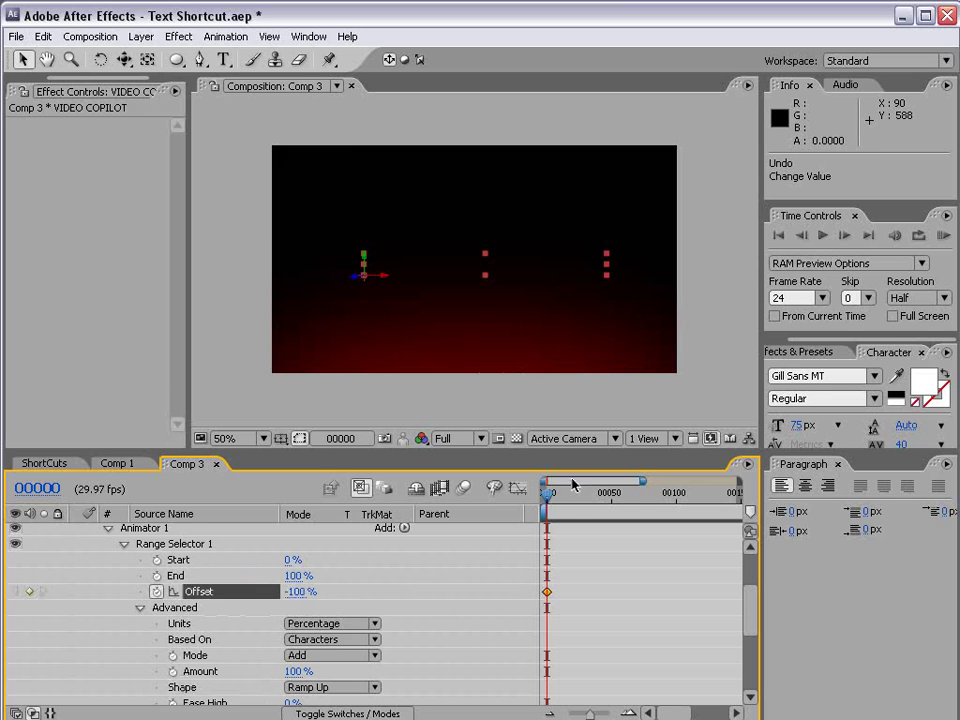
left_click_drag(574, 488, 589, 505)
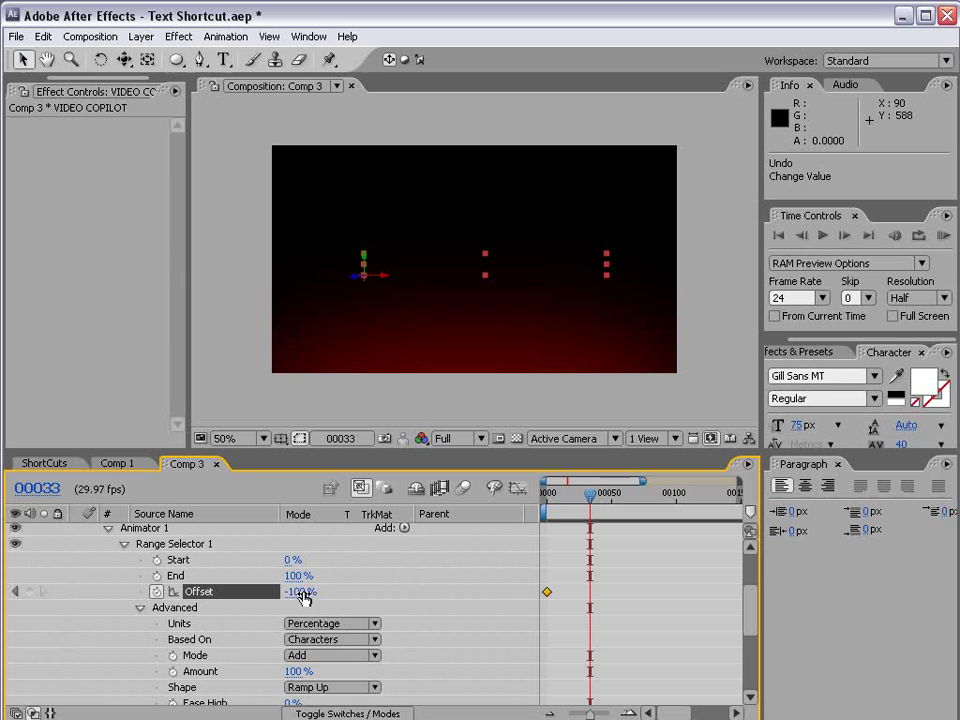
left_click_drag(300, 591, 512, 586)
left_click_drag(590, 494, 563, 500)
Step: Set Animator 1's Y Rotation to -76° and show the layer switch columns
scroll(438, 643, "down", 3)
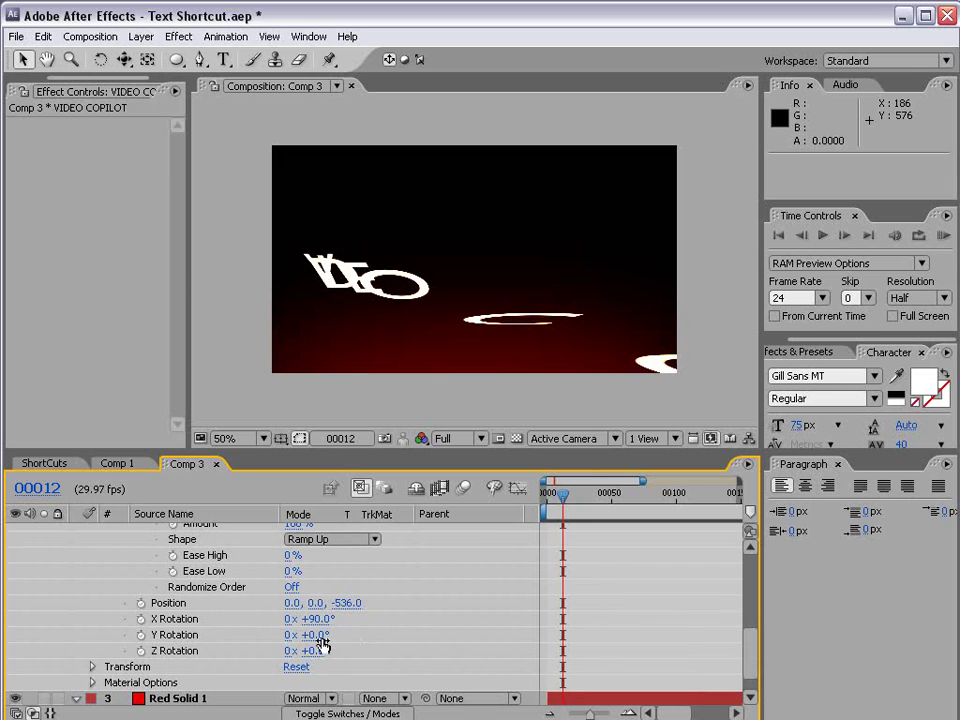
left_click_drag(316, 636, 262, 636)
key("h")
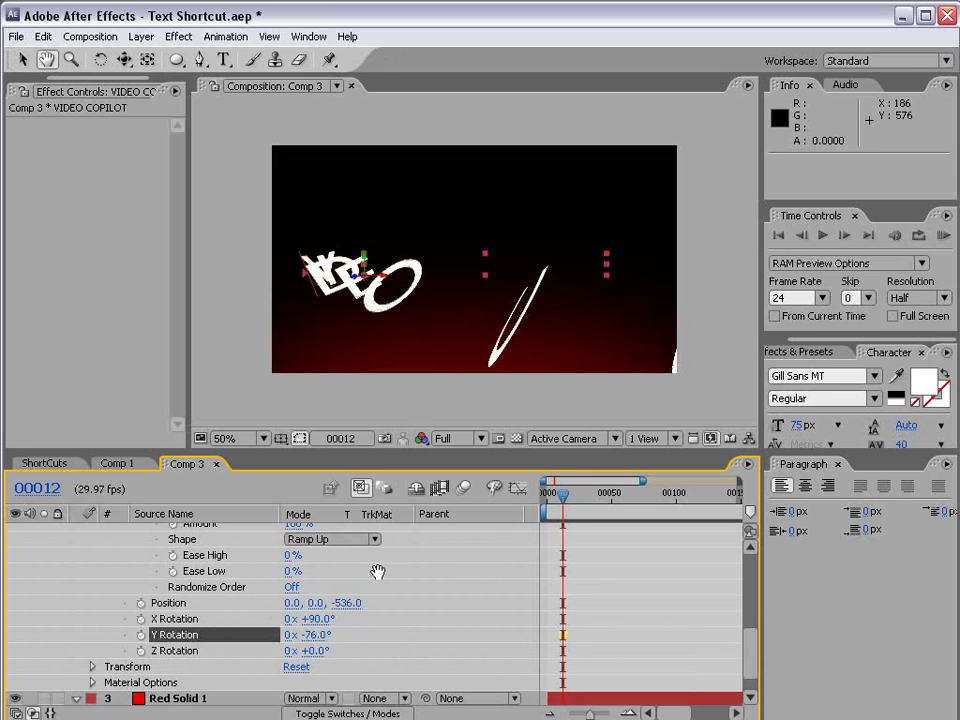
scroll(378, 571, "up", 5)
key("v")
key("F4")
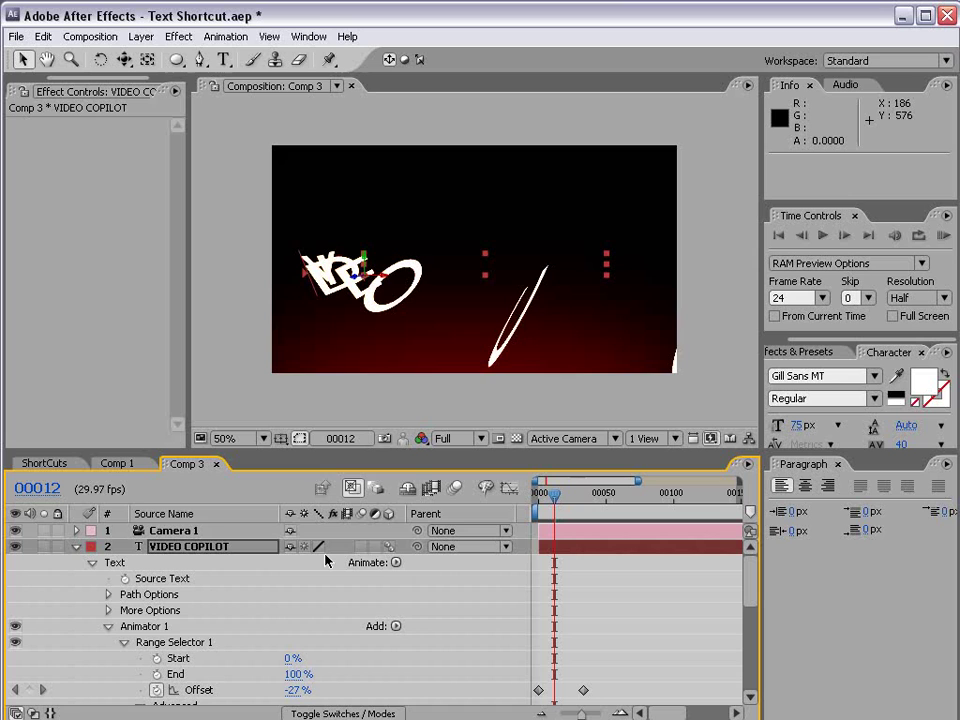
Step: Enable composition motion blur and pan Camera 1 slightly with the Track XY tool
left_click(456, 489)
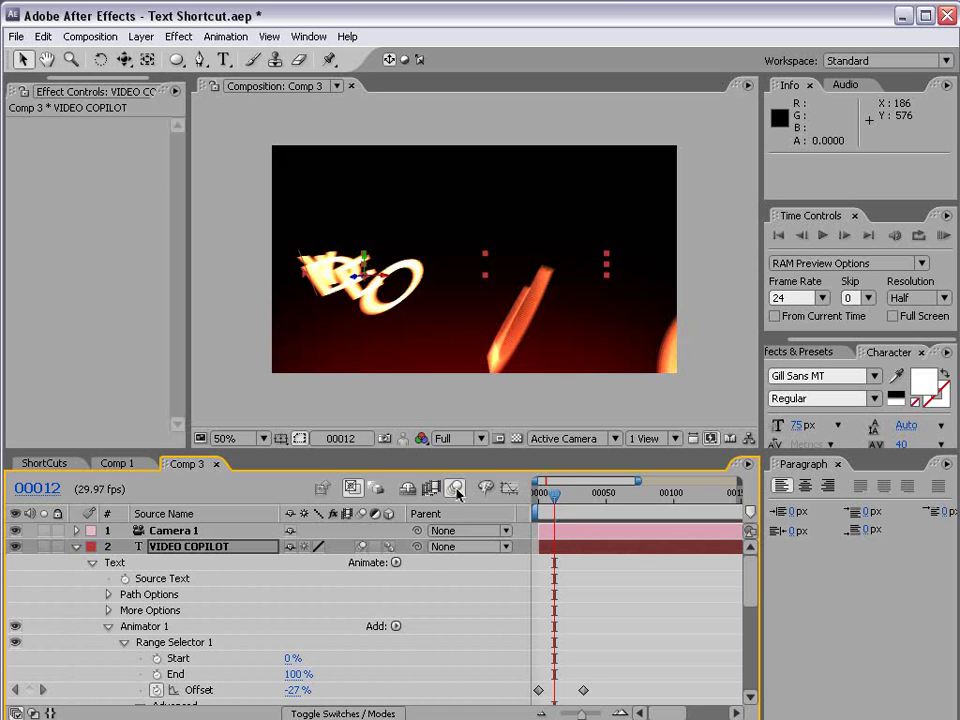
mouse_move(540, 496)
left_mouse_down()
mouse_move(567, 496)
mouse_move(547, 505)
mouse_move(555, 505)
left_mouse_up()
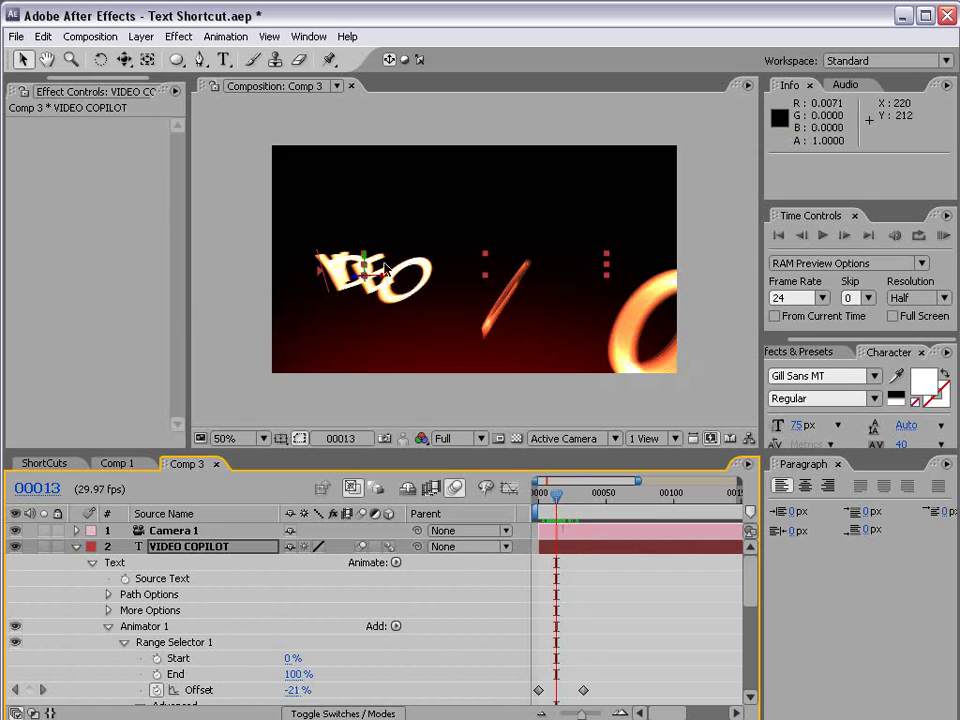
key("c")
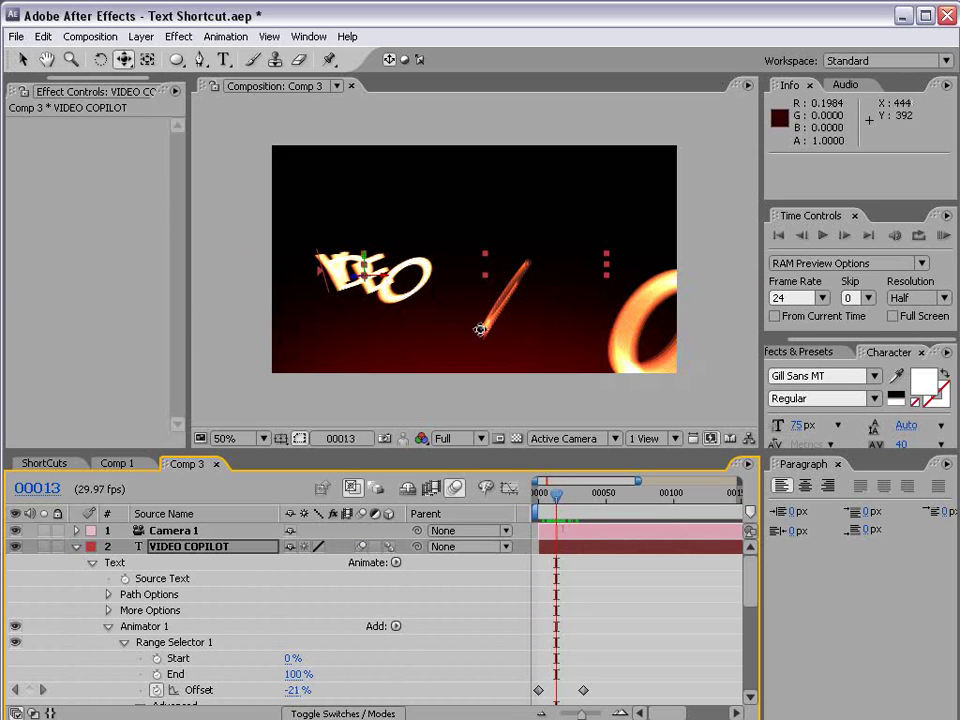
left_click_drag(124, 63, 160, 79)
left_click_drag(497, 326, 570, 285)
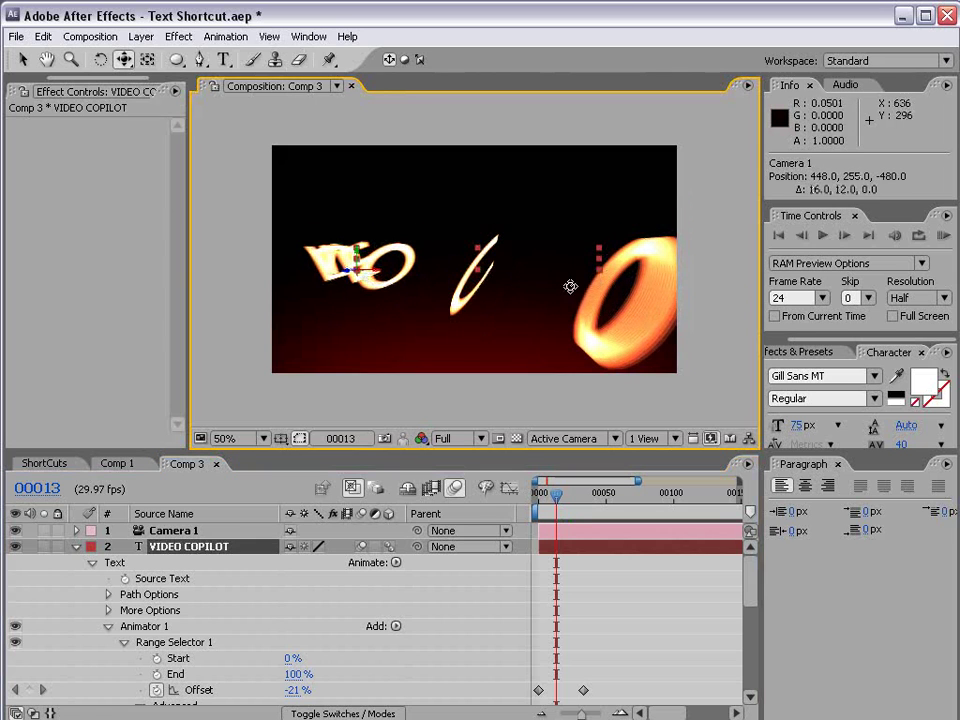
Step: Dolly Camera 1 in and back out with Track Z, scrubbing the early frames
left_click_drag(484, 349, 489, 340)
left_click_drag(549, 494, 556, 500)
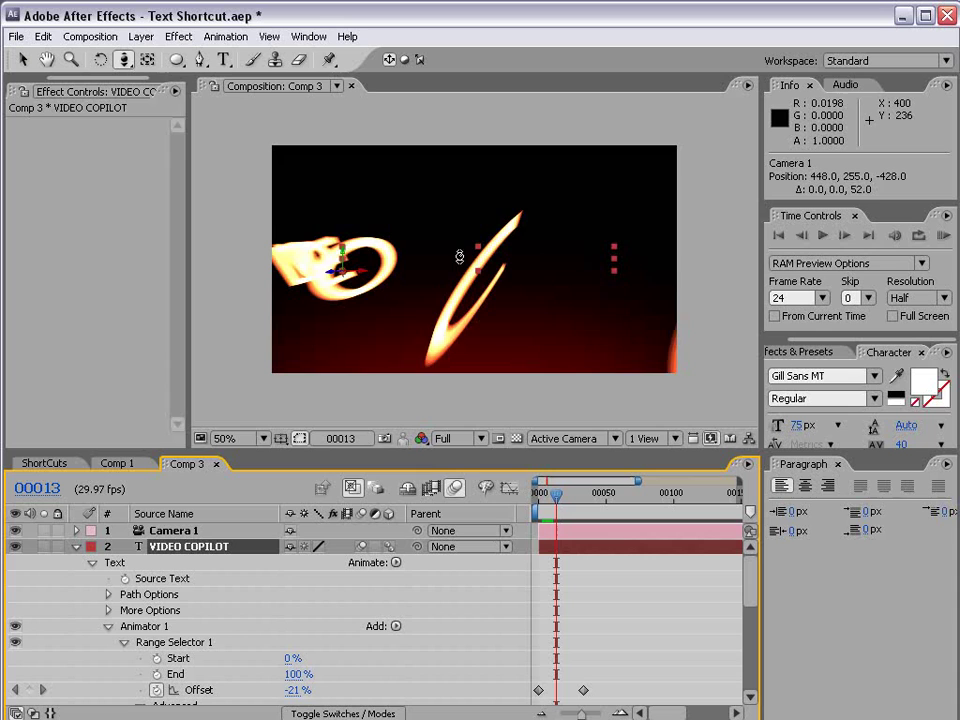
left_click_drag(459, 257, 472, 280)
left_click_drag(542, 497, 586, 502)
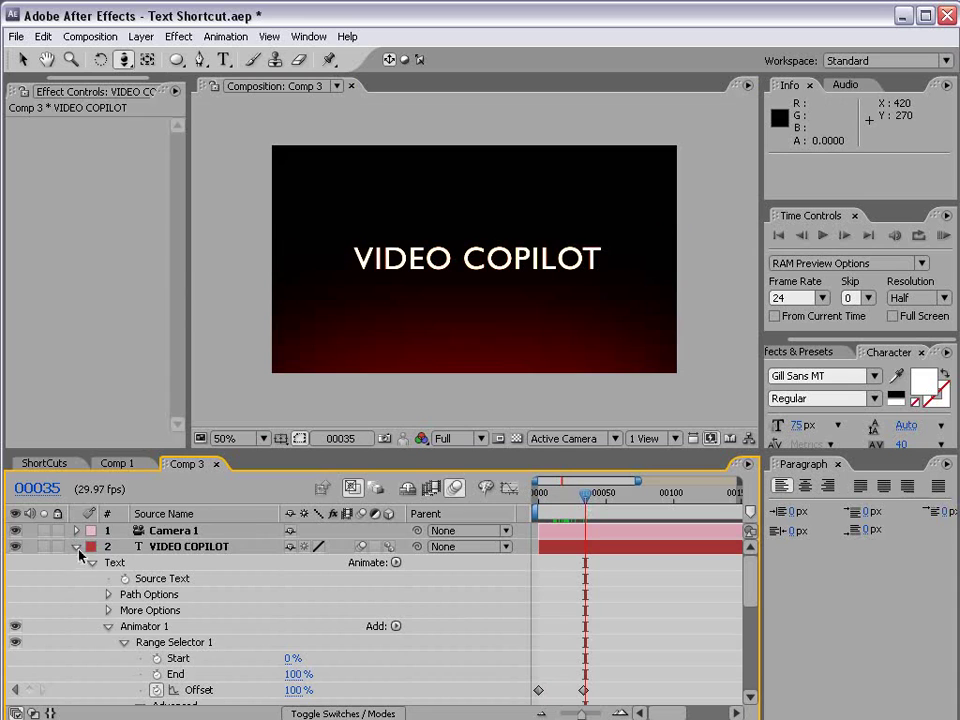
Step: Collapse the VIDEO COPILOT layer and add a full-frame bright orange (FF993E) solid, Orange Solid 3
left_click(77, 548)
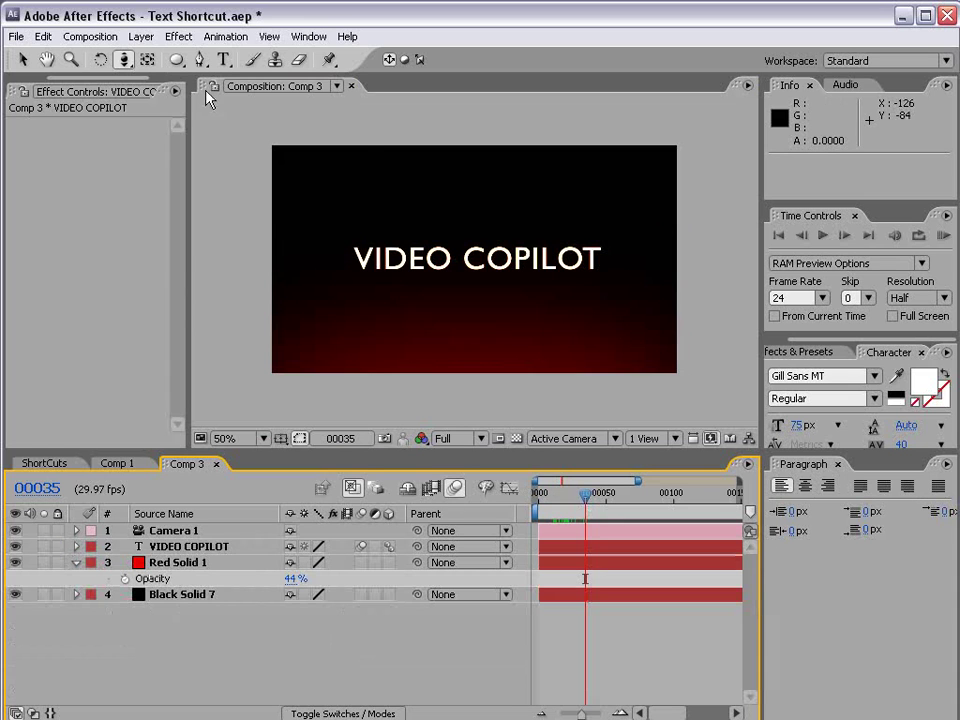
left_click(141, 36)
left_click(148, 57)
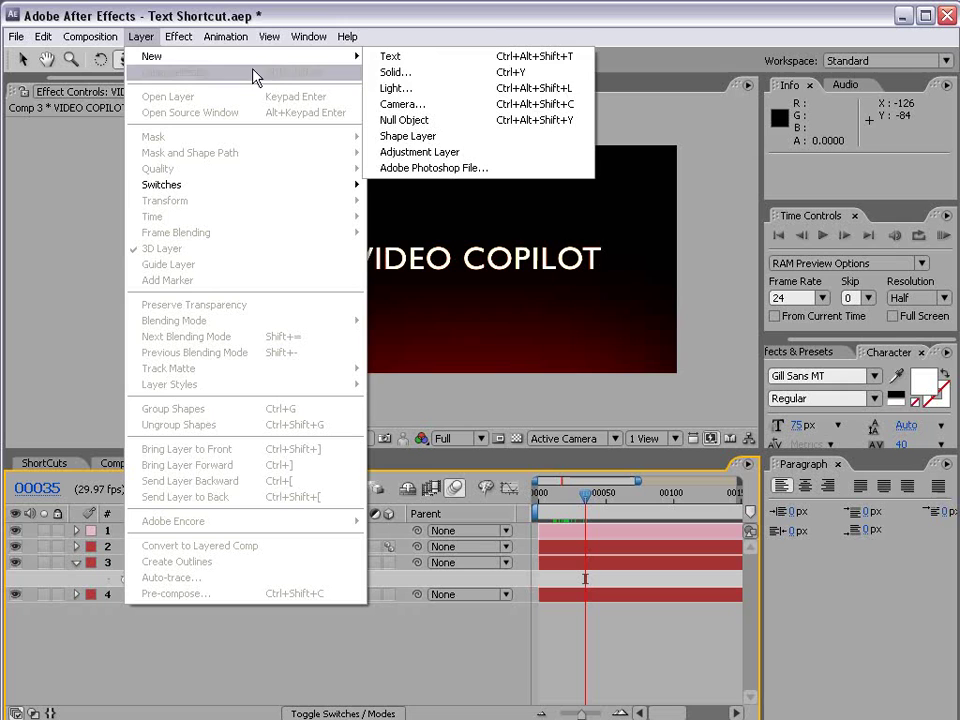
left_click(410, 75)
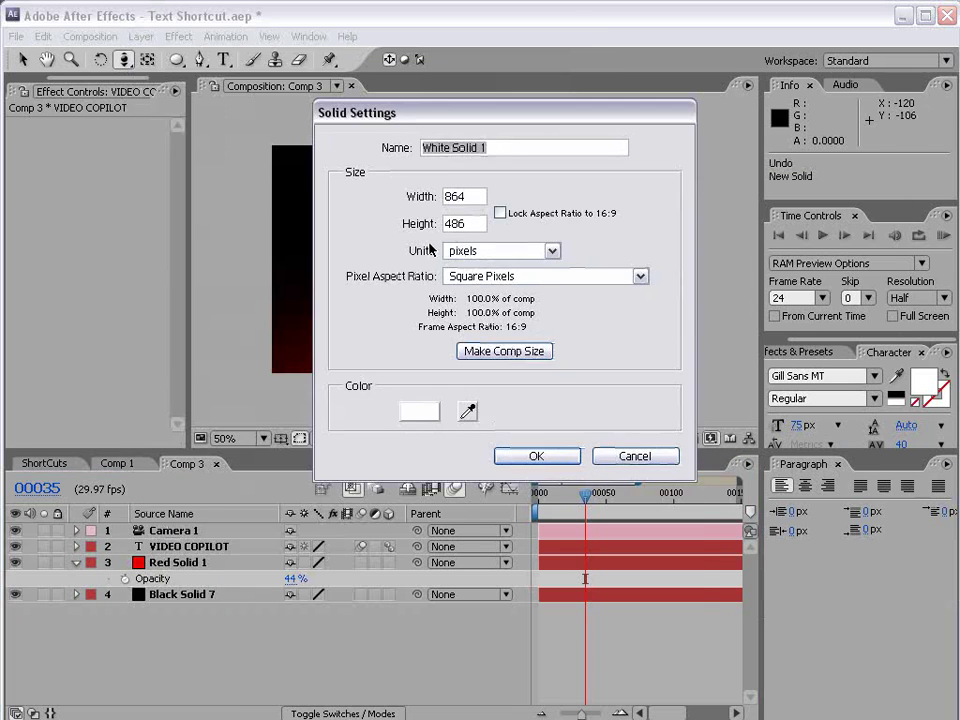
left_click(420, 405)
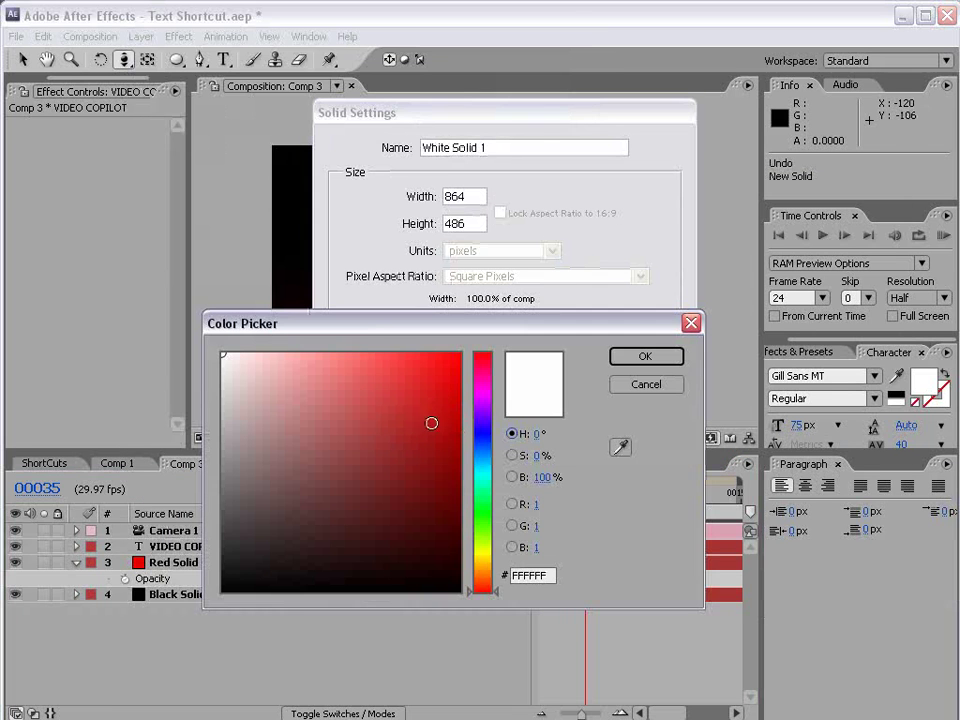
left_click(487, 574)
mouse_move(332, 379)
left_mouse_down()
mouse_move(324, 336)
mouse_move(402, 354)
left_mouse_up()
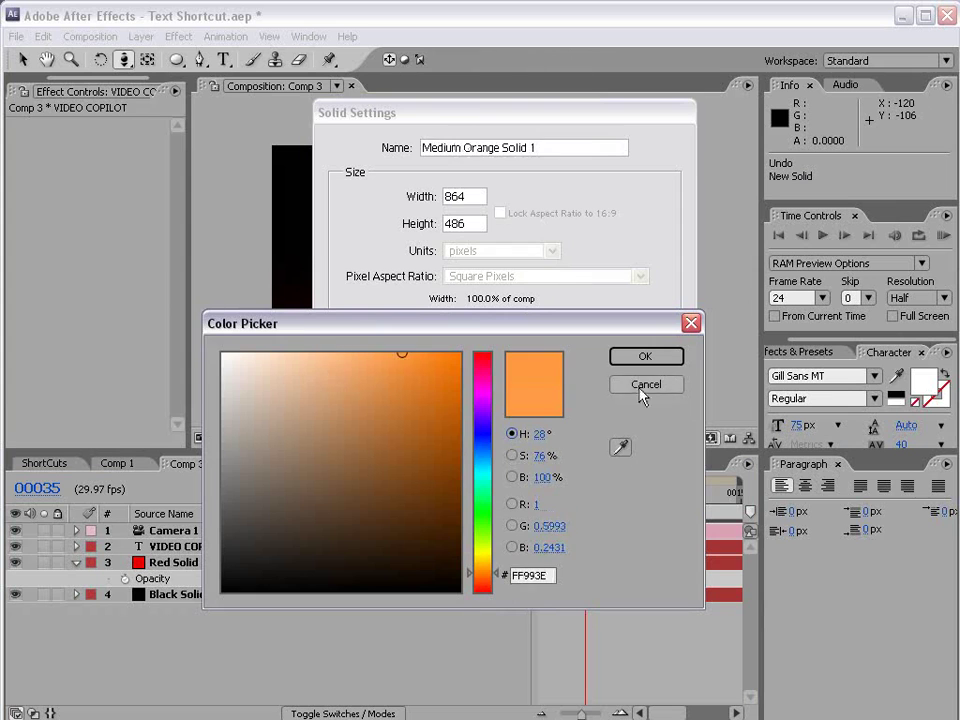
left_click(645, 356)
left_click(538, 454)
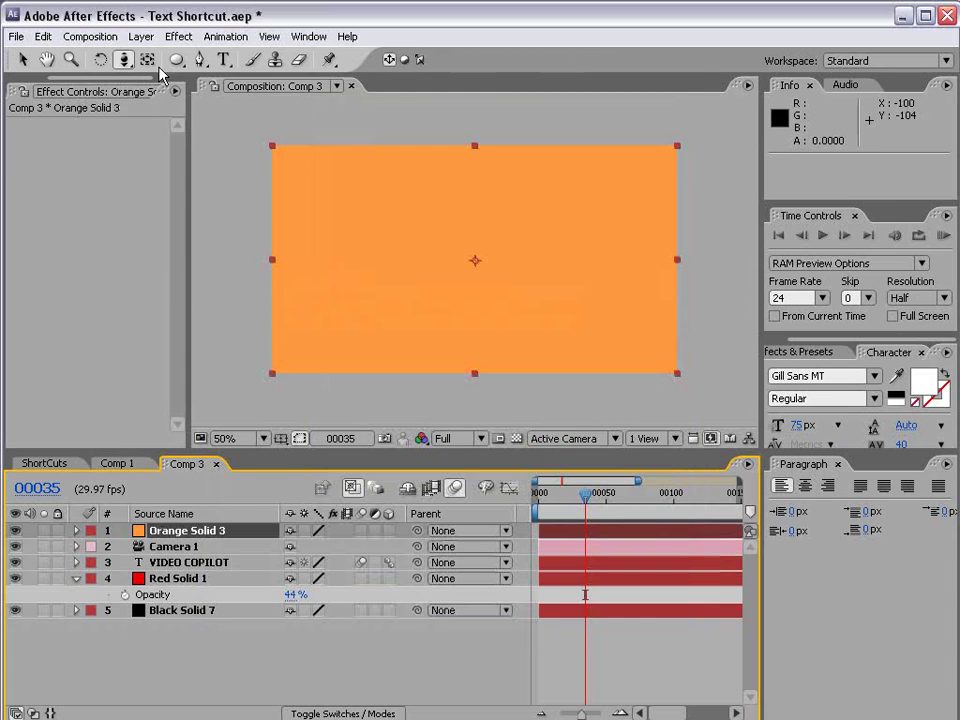
Step: Apply CC Particle World to the orange solid and turn its Grid off
left_click(180, 36)
mouse_move(240, 318)
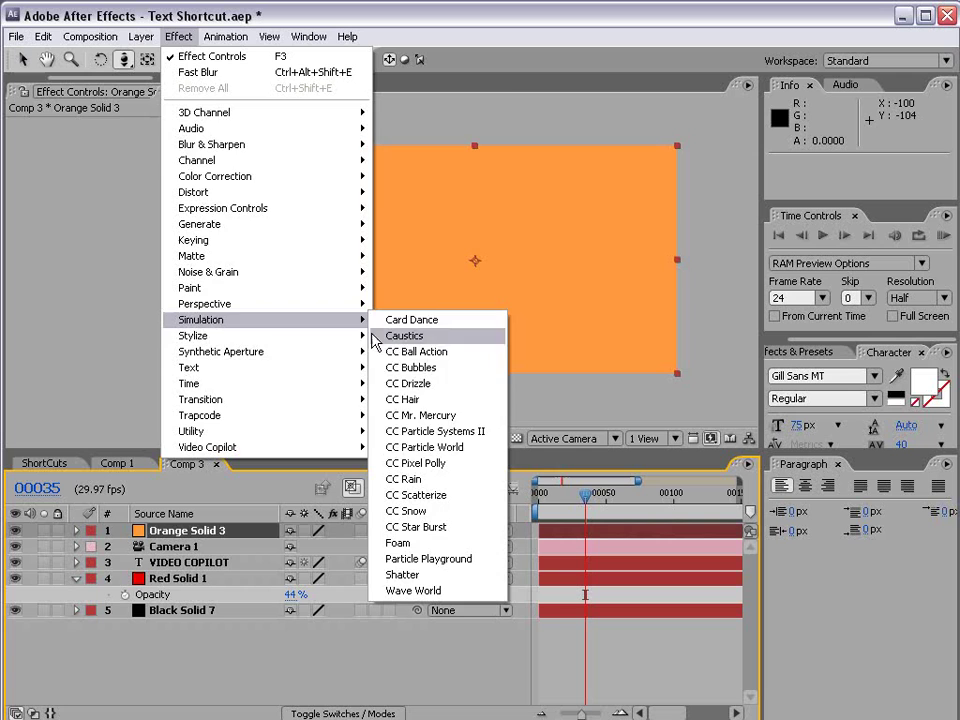
left_click(470, 447)
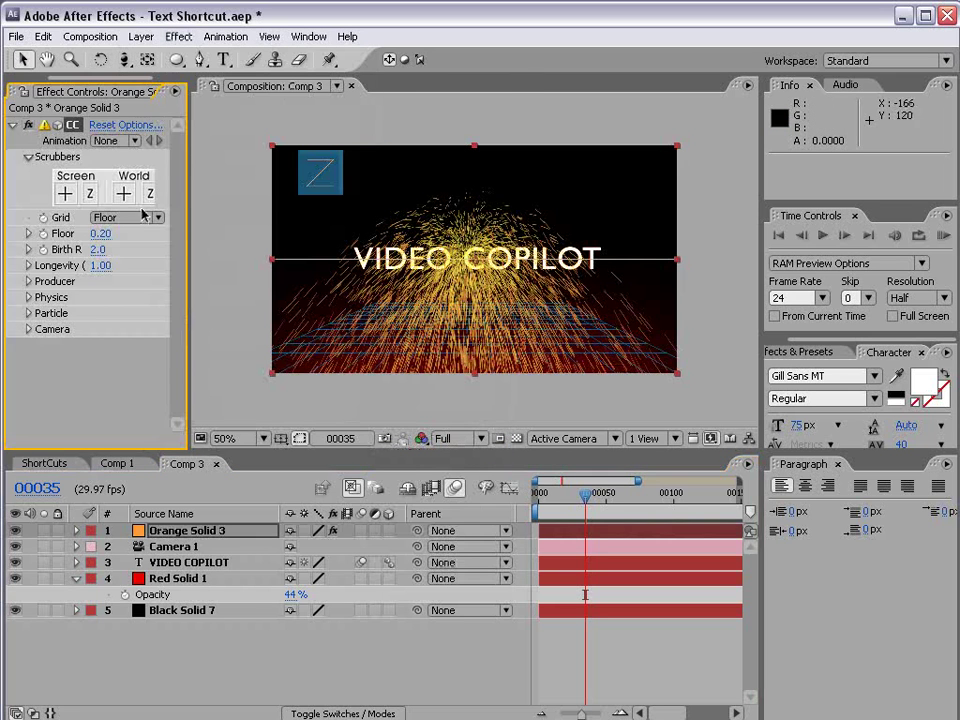
left_click_drag(189, 223, 264, 223)
left_click(160, 220)
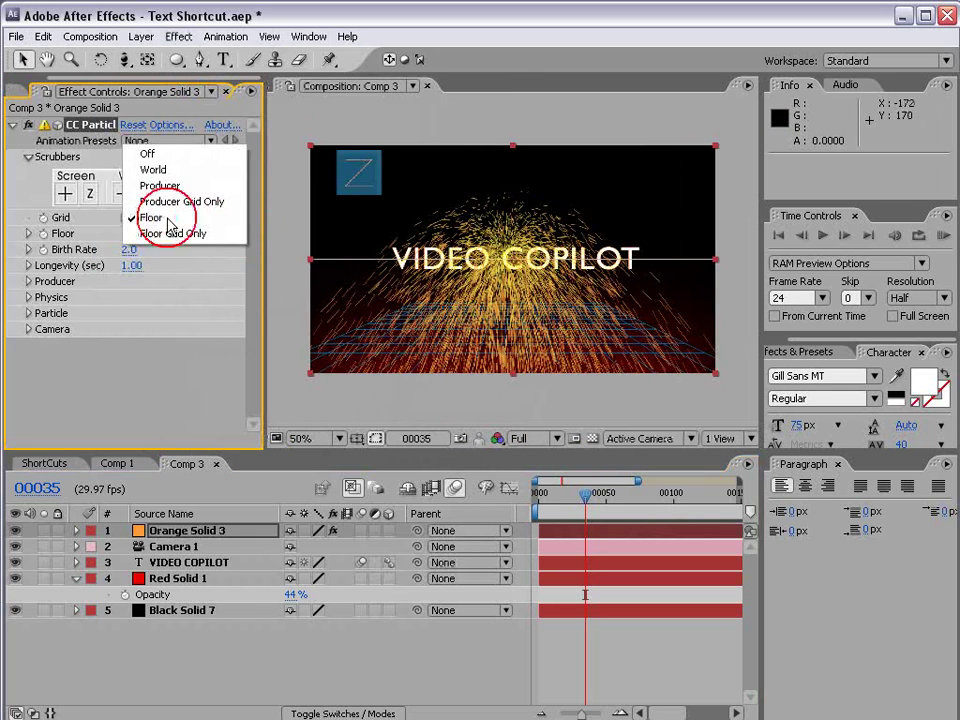
left_click(150, 155)
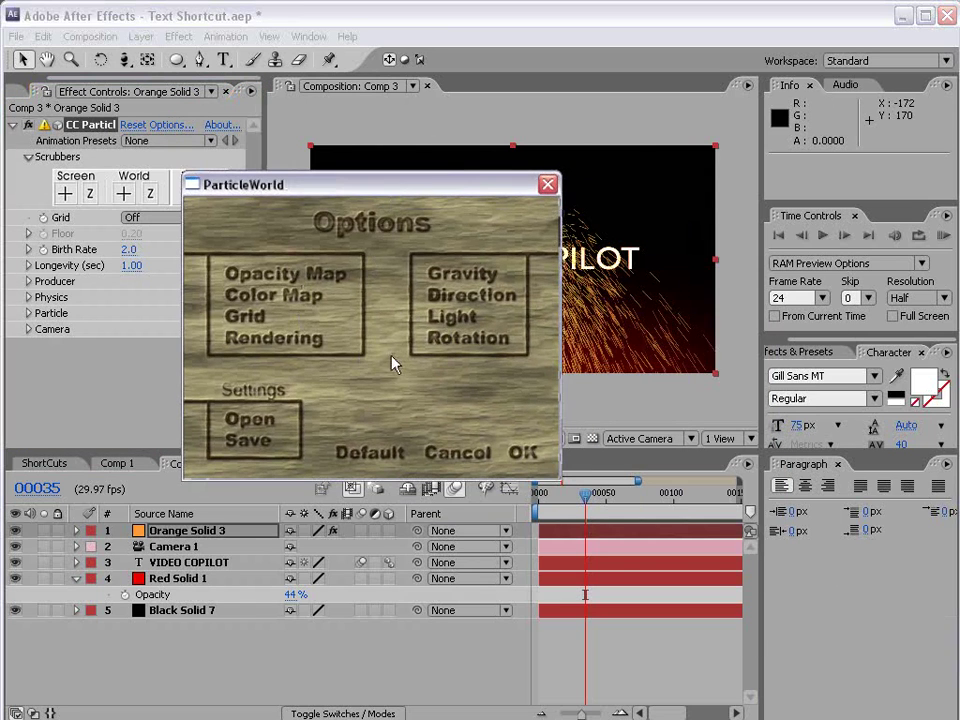
Step: In the particle Options, keep the rendering settings and set the Opacity Map preset to Fade Out
left_click(298, 347)
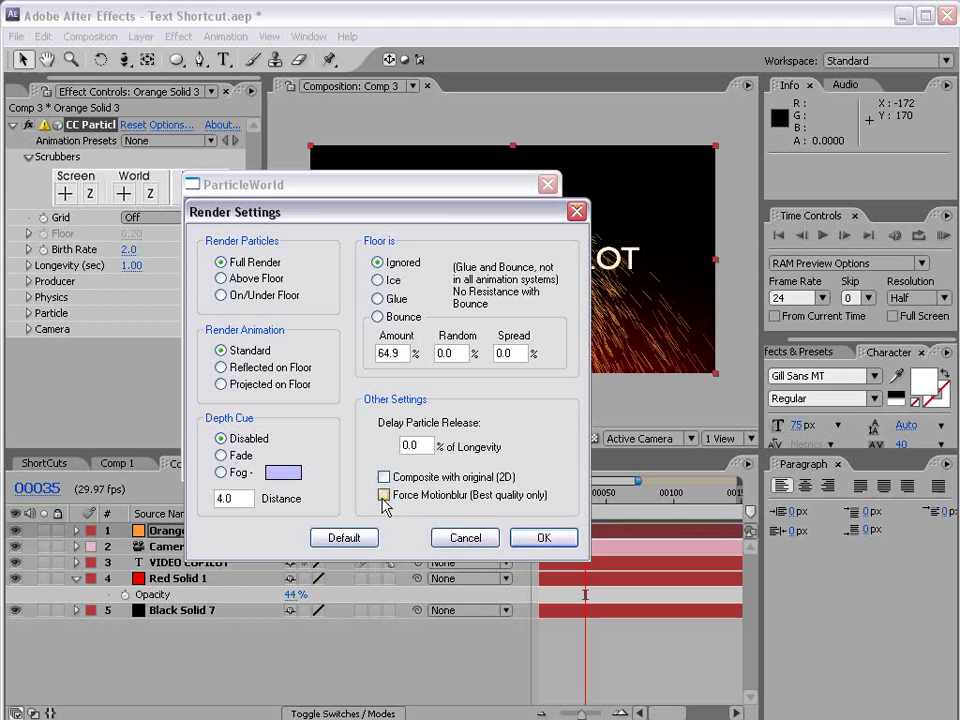
left_click(544, 538)
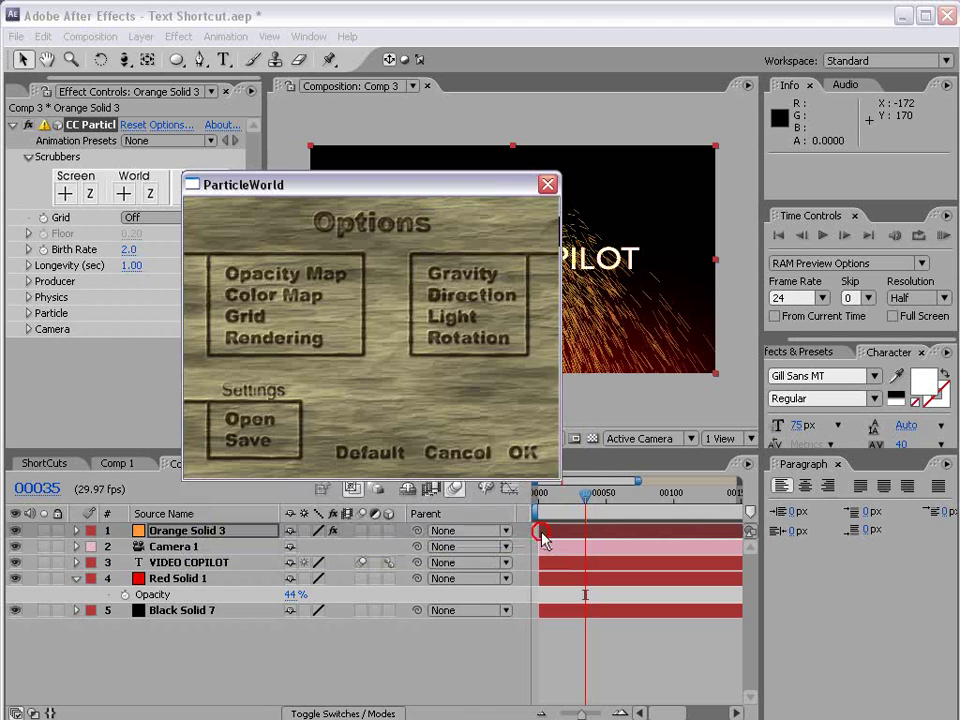
left_click(268, 275)
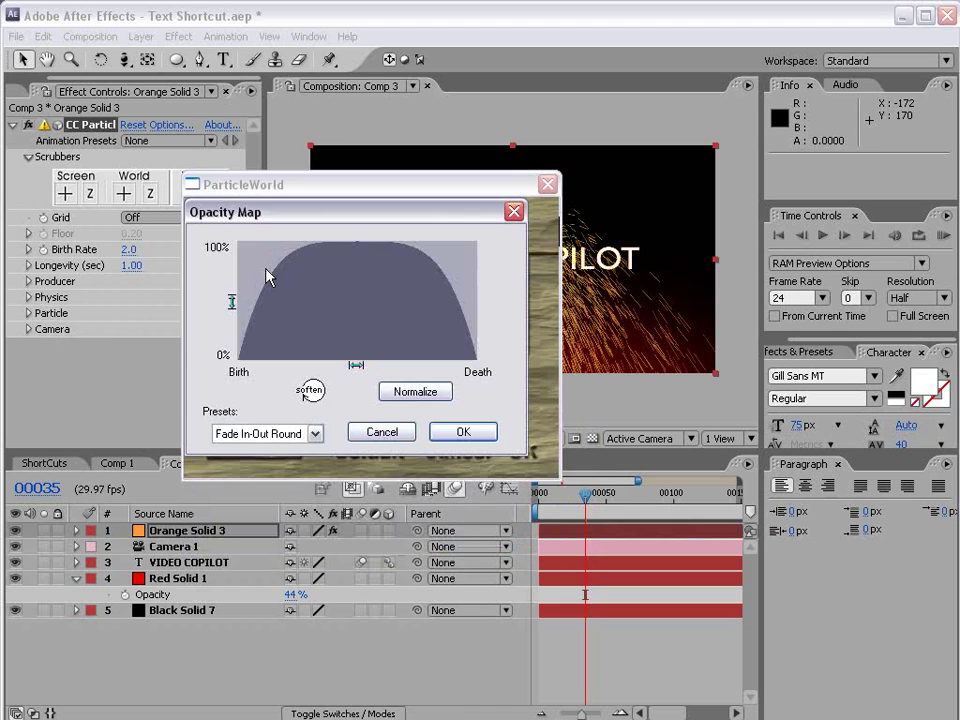
left_click(308, 434)
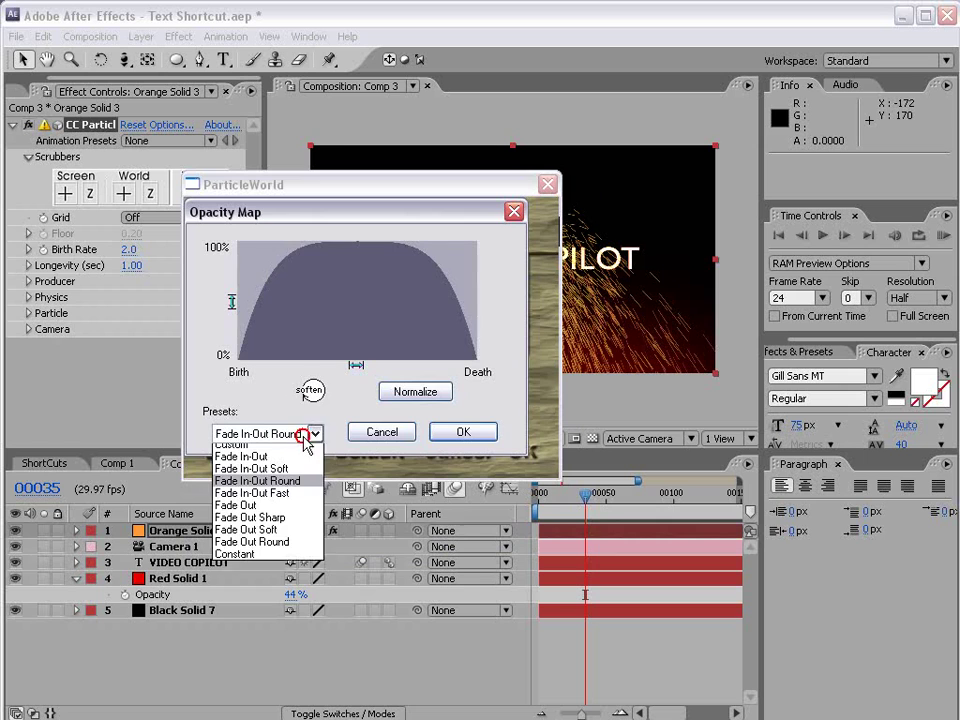
left_click(268, 511)
left_click(468, 438)
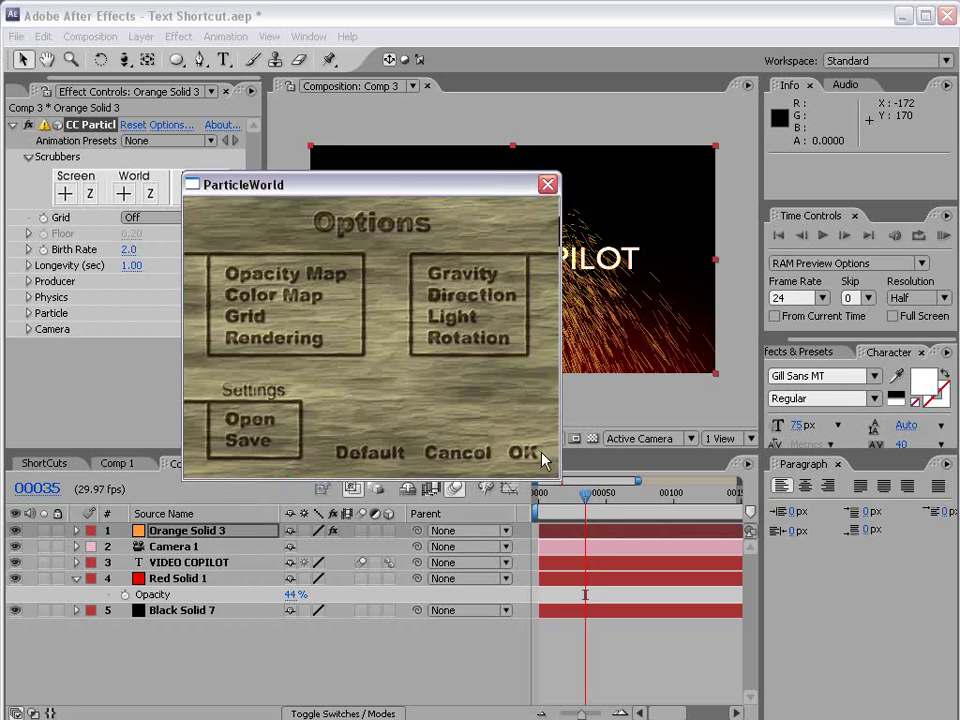
left_click(528, 454)
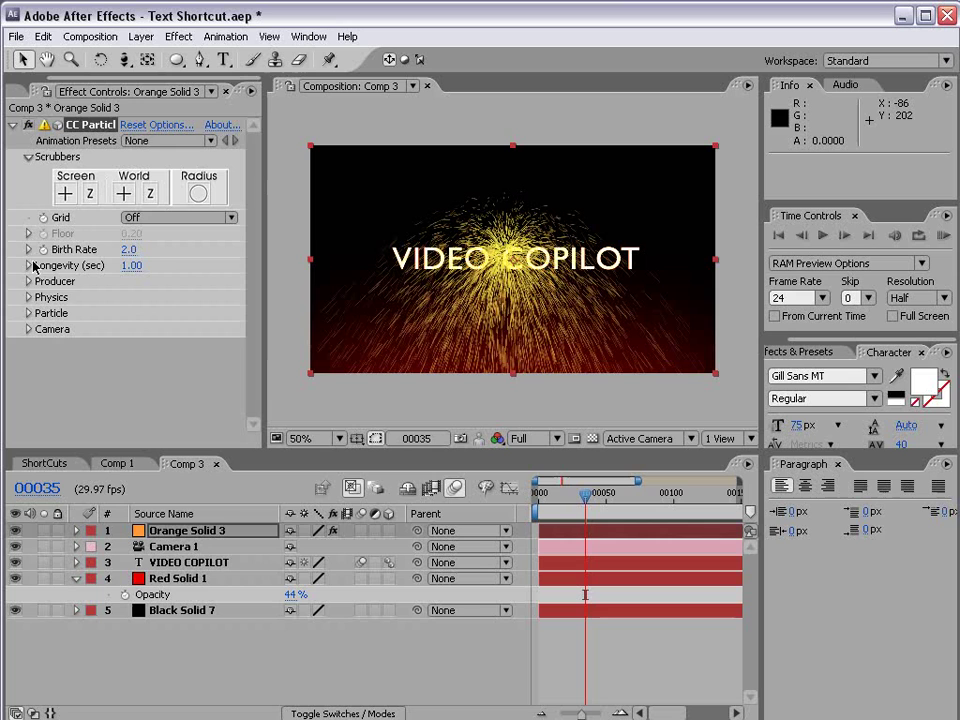
Step: Set the Particle Type to Lens Convex
left_click(27, 313)
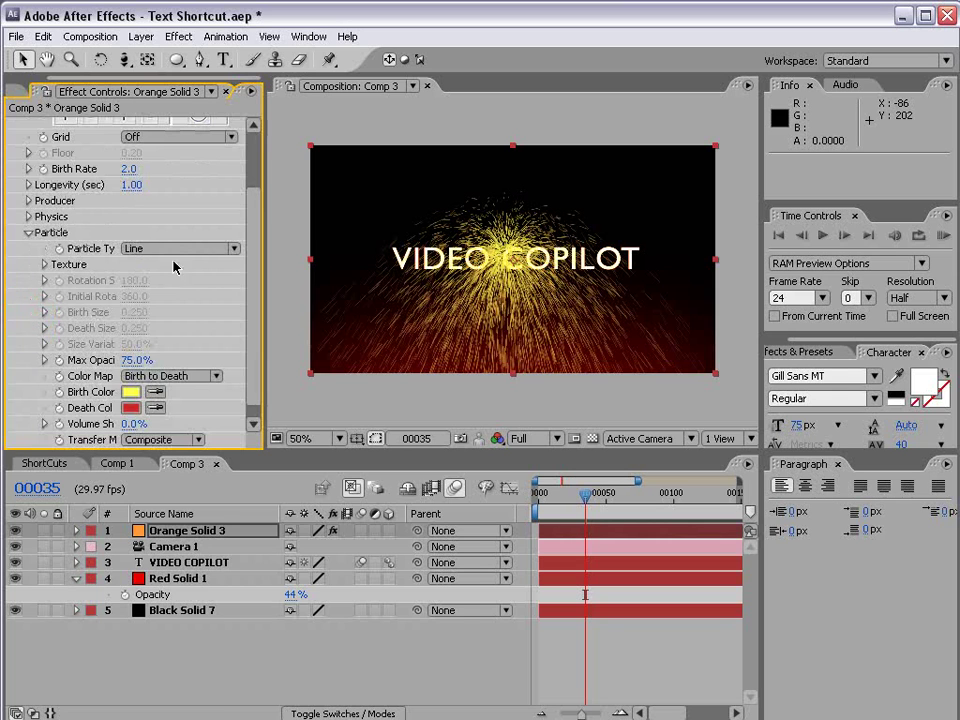
left_click(182, 248)
left_click(199, 503)
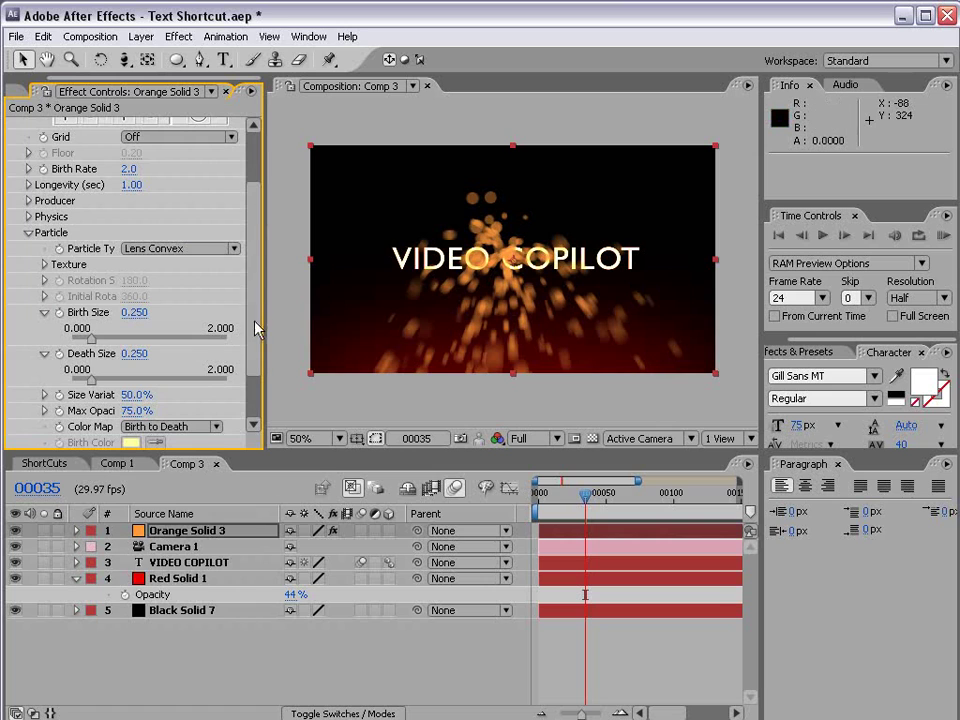
left_click_drag(256, 330, 256, 290)
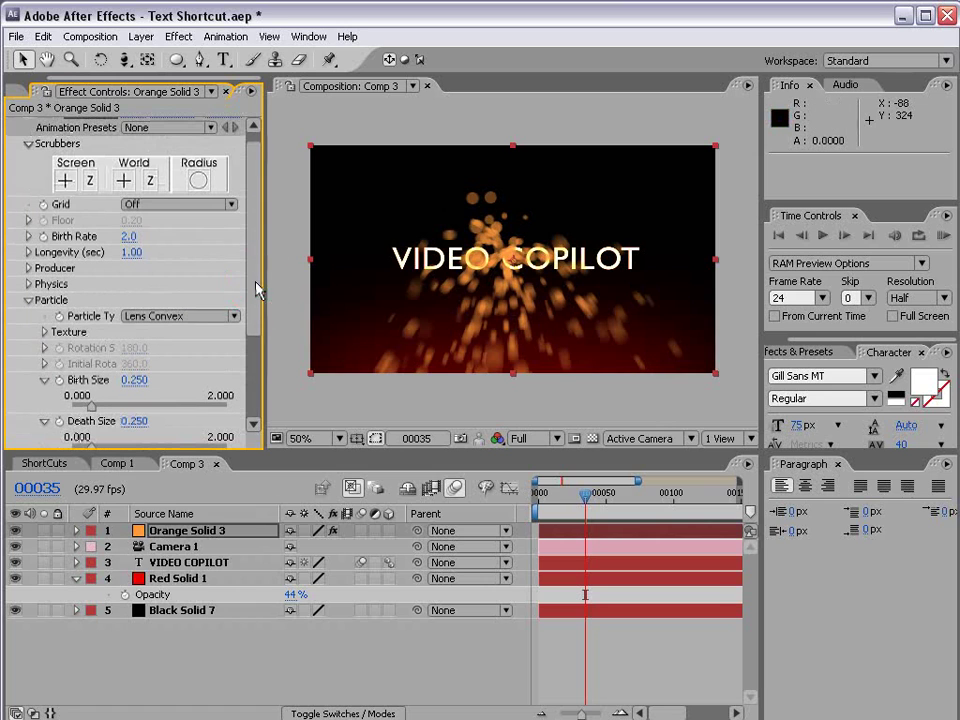
Step: Set Birth Rate to 1.3 and scrub Birth Size down to 0.040
left_click(128, 238)
type("1.3")
key("Return")
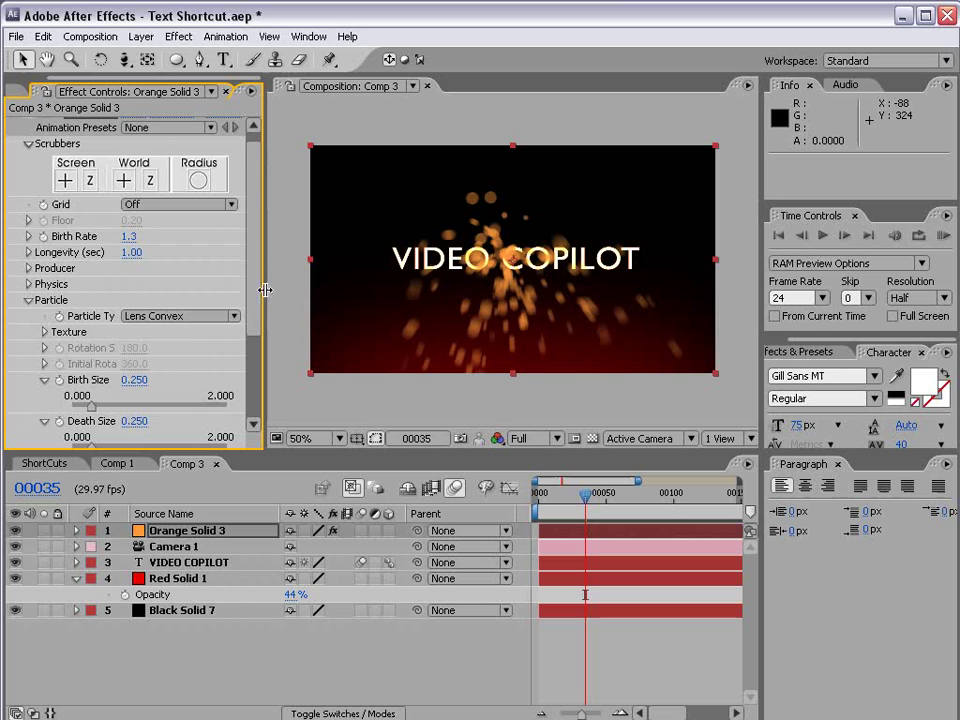
scroll(66, 300, "down", 3)
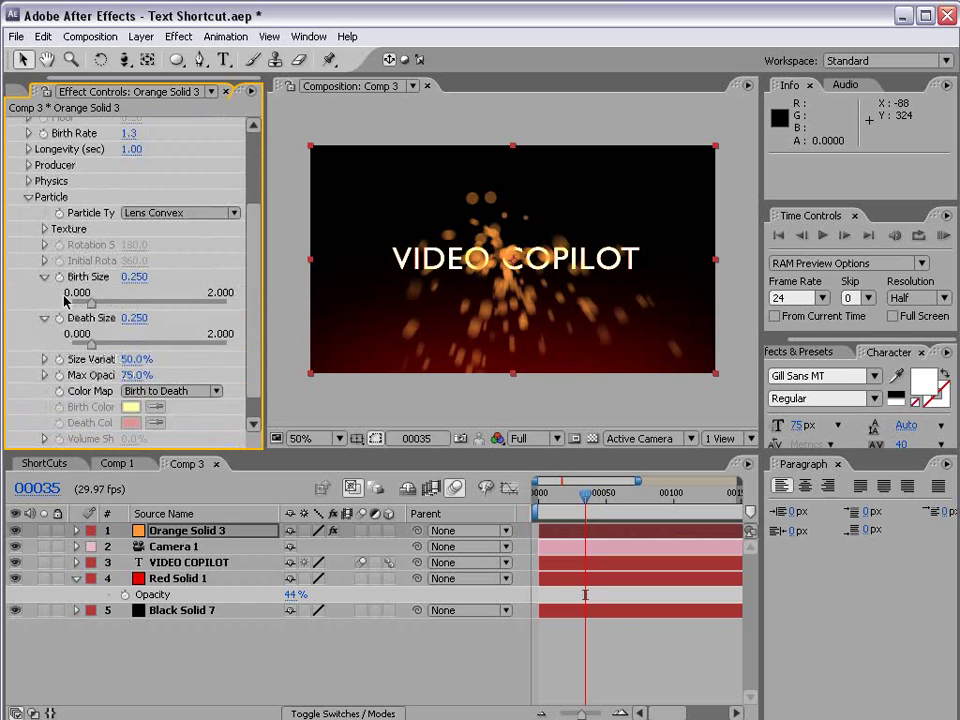
left_click_drag(133, 283, 117, 280)
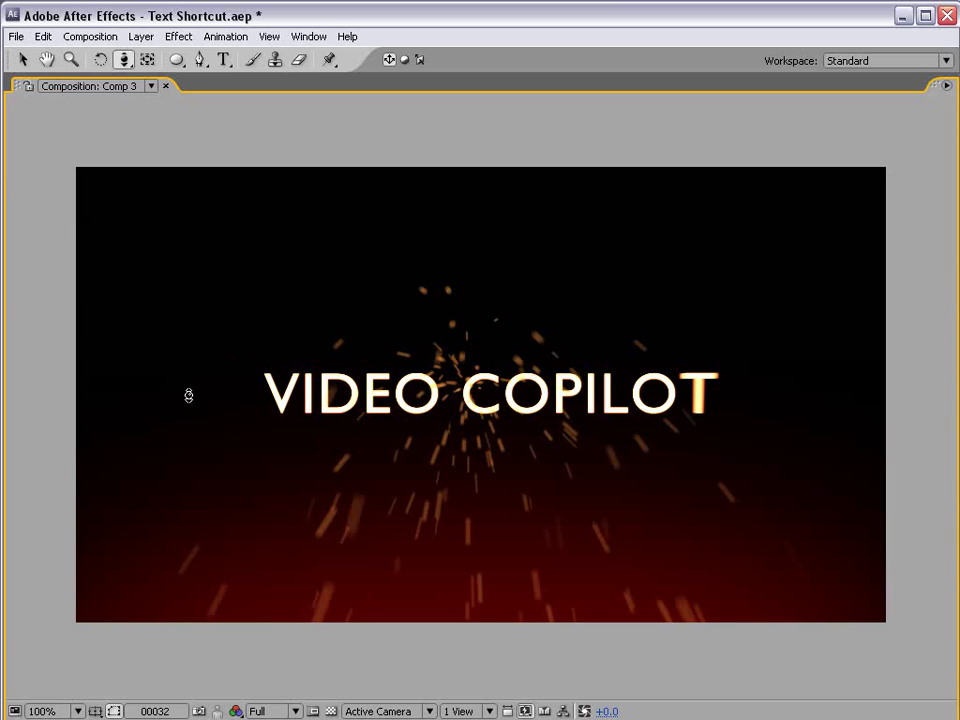
Step: Restore the 50% view and the full workspace, then keyframe emitter Position X at -0.44 on frame 32
key("comma")
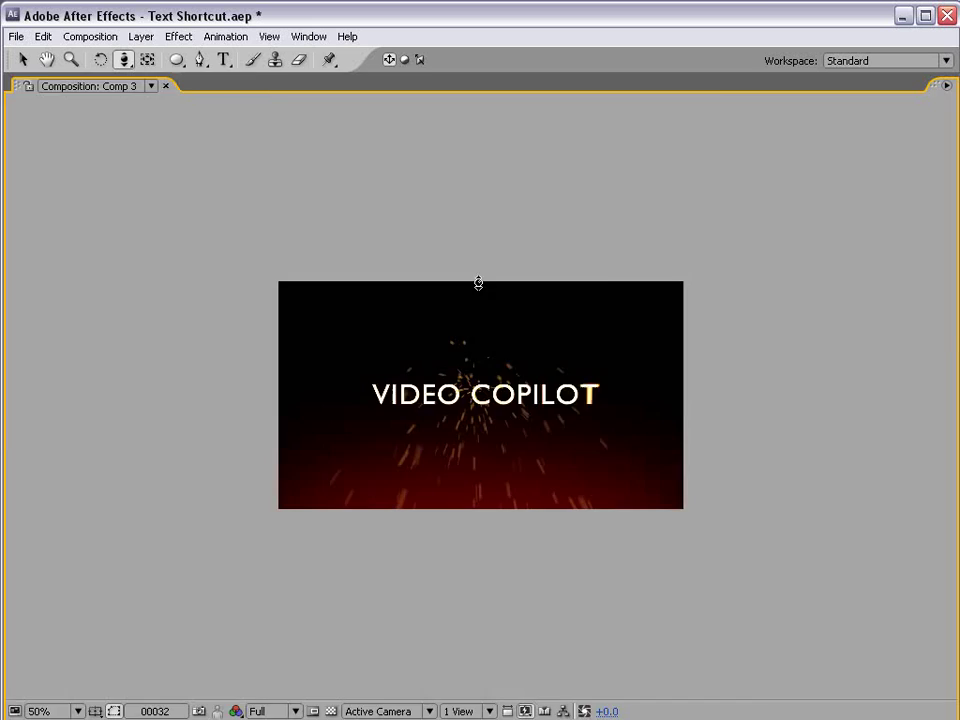
key("grave")
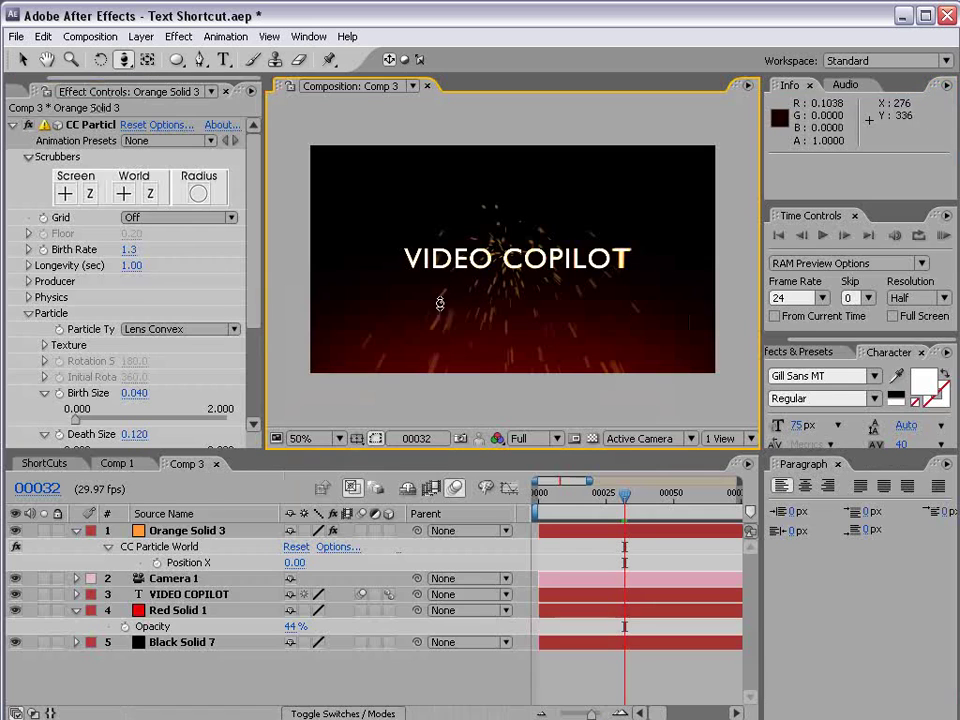
left_click(29, 282)
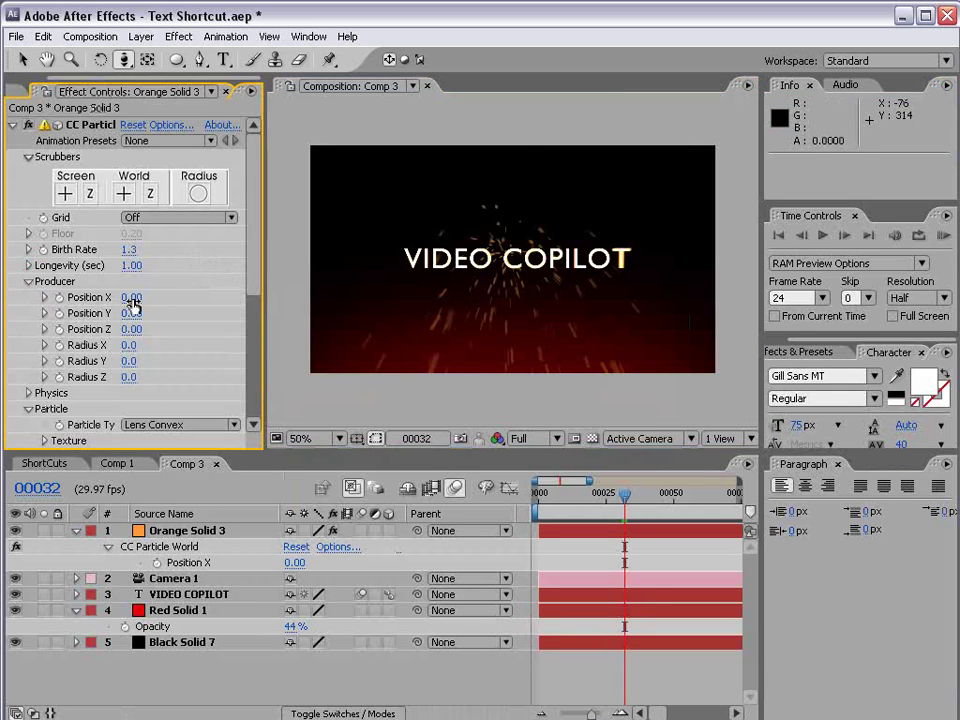
left_click_drag(131, 301, 92, 297)
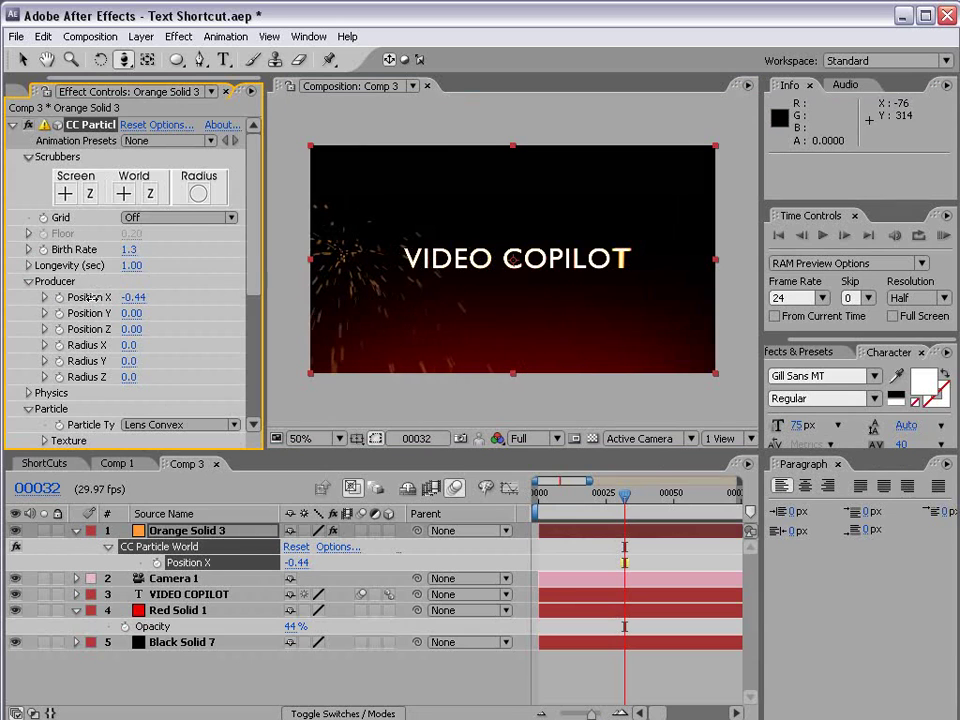
left_click(59, 298)
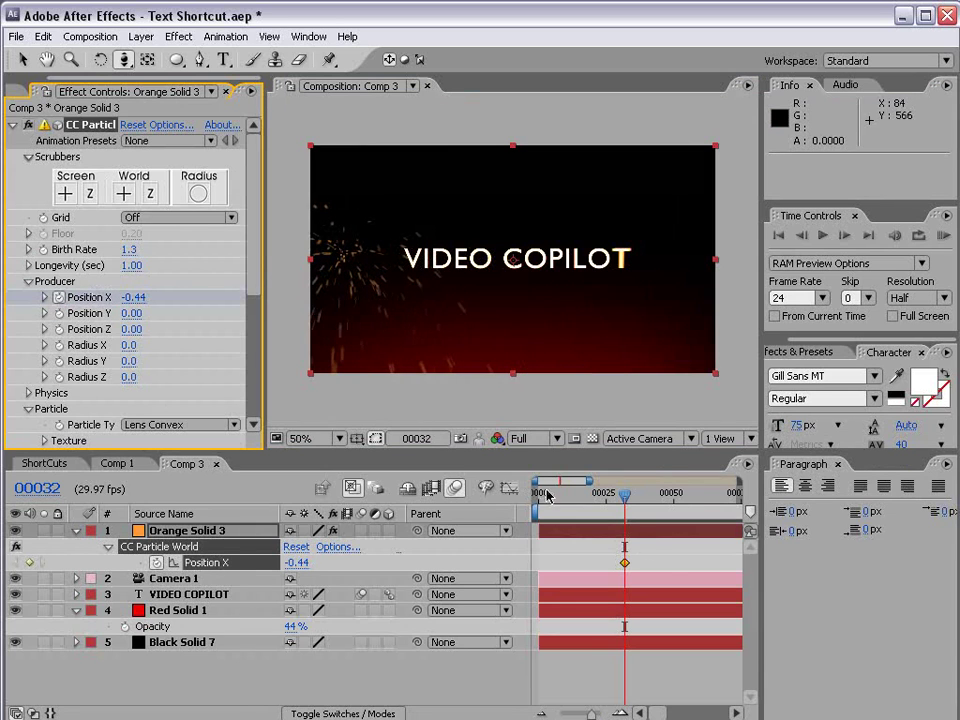
Step: At frame 38 move Position X to 0.68, then scrub back through the sweep
left_click_drag(625, 513, 641, 513)
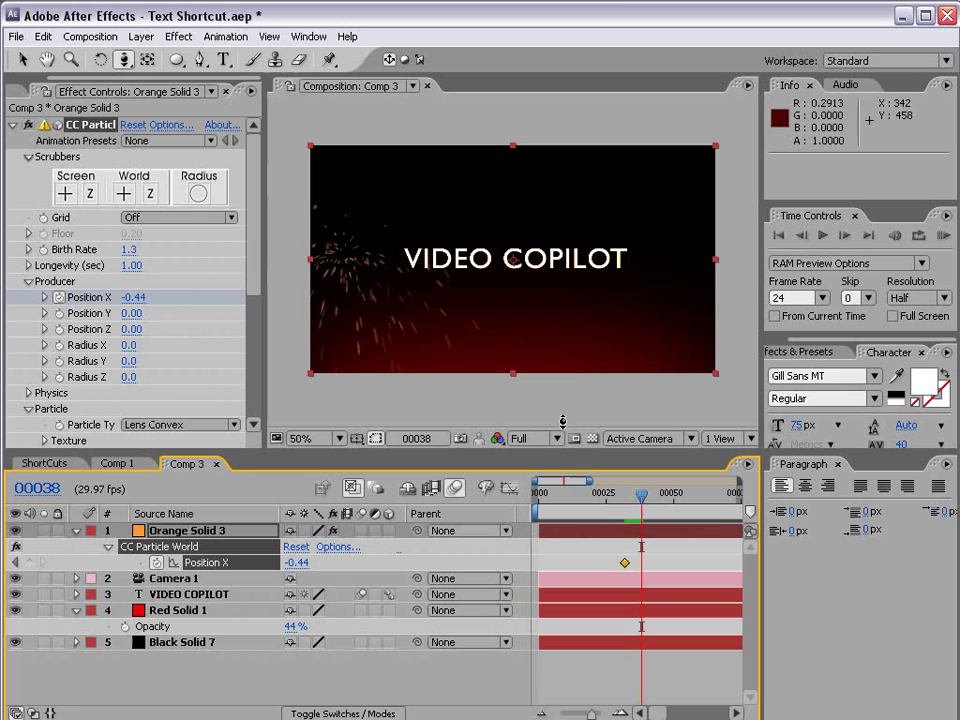
left_click_drag(157, 297, 229, 290)
left_click_drag(640, 497, 621, 500)
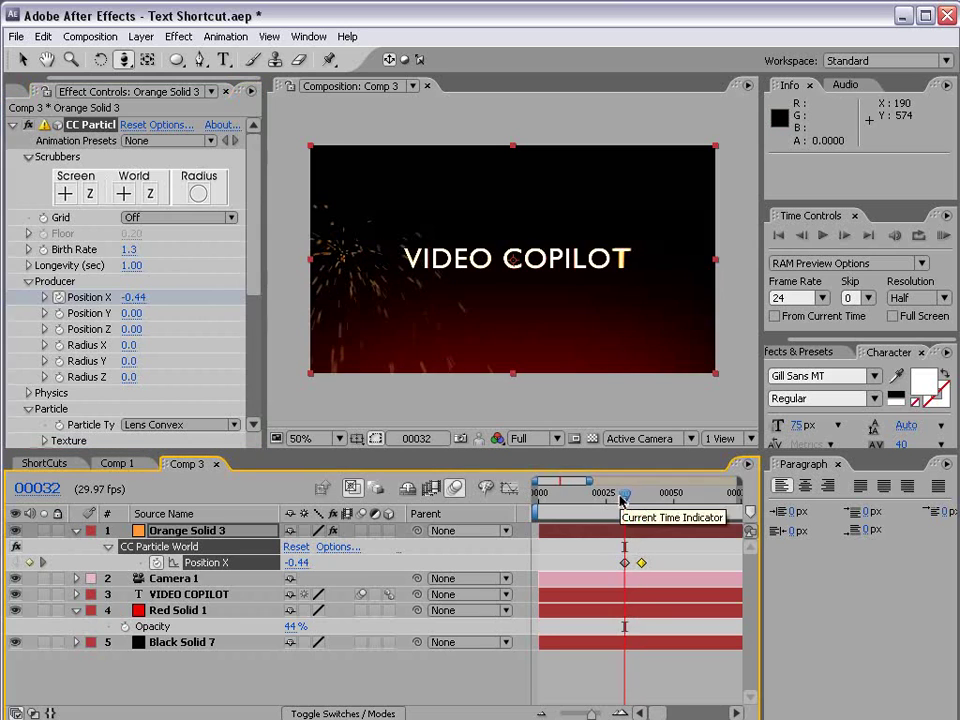
Step: Keyframe Birth Rate at 0 on frame 32, then raise it one frame later
key("equal")
key("equal")
key("equal")
left_click_drag(664, 589, 598, 597)
key("c")
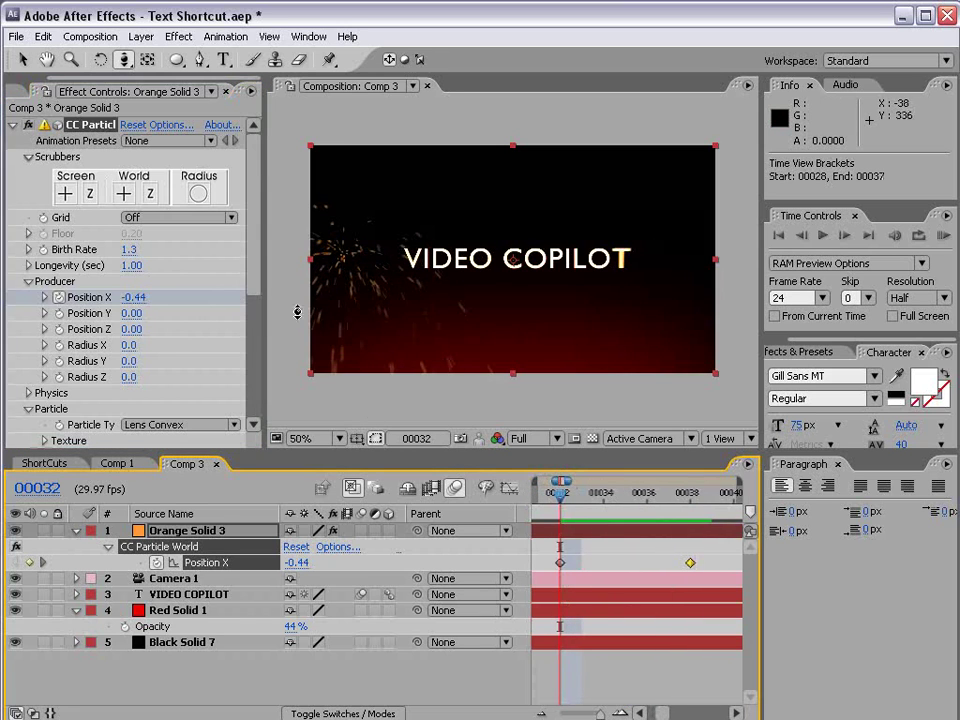
left_click(130, 251)
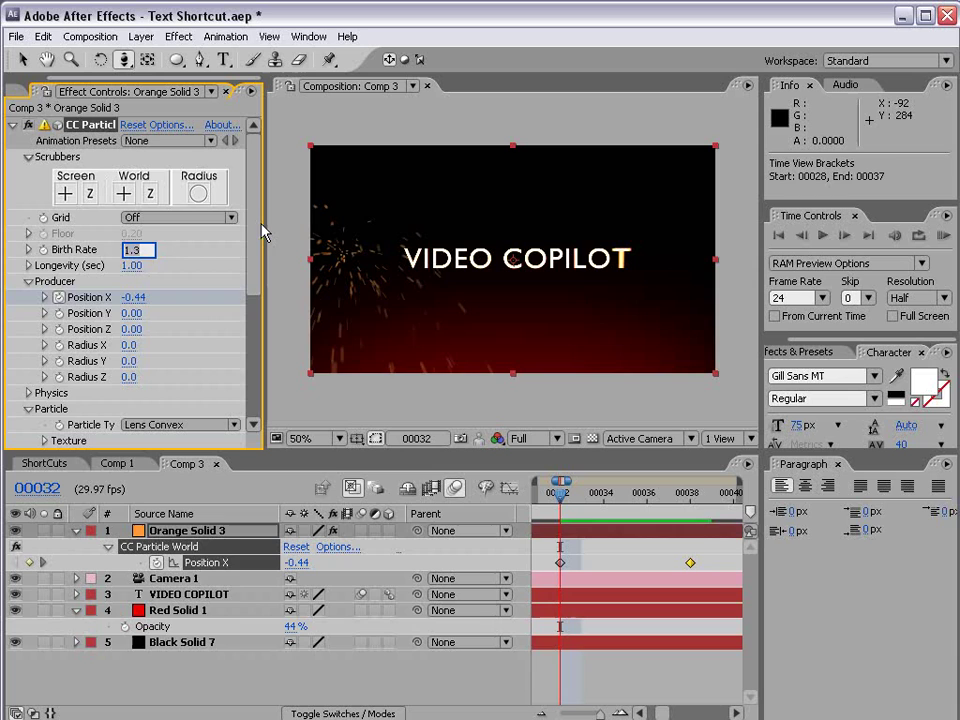
key("Return")
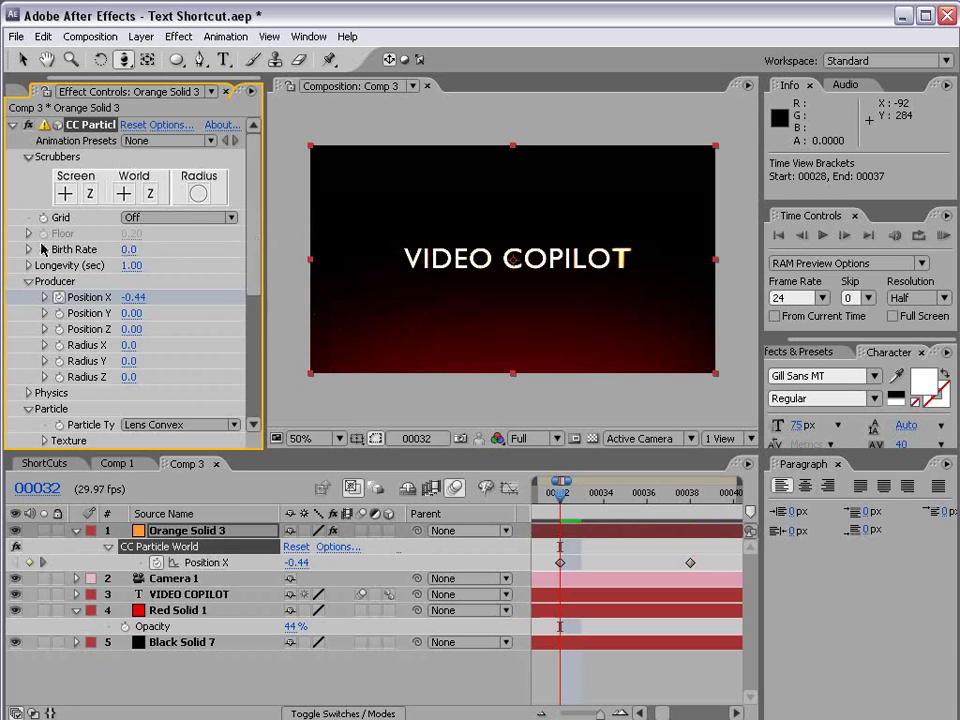
left_click(42, 249)
key("Page_Down")
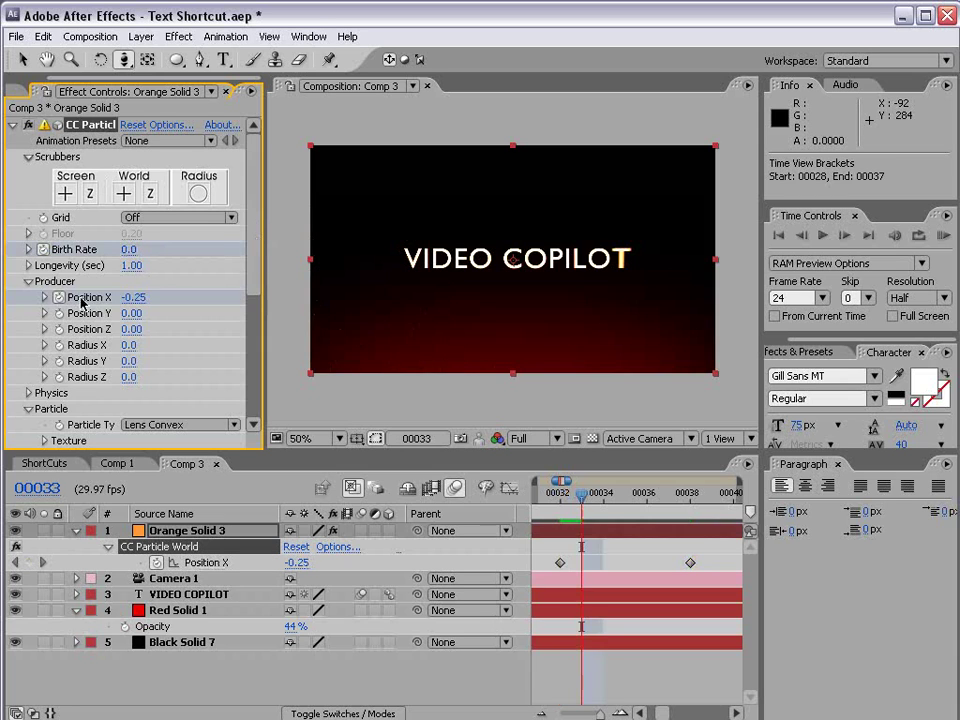
left_click_drag(128, 249, 137, 249)
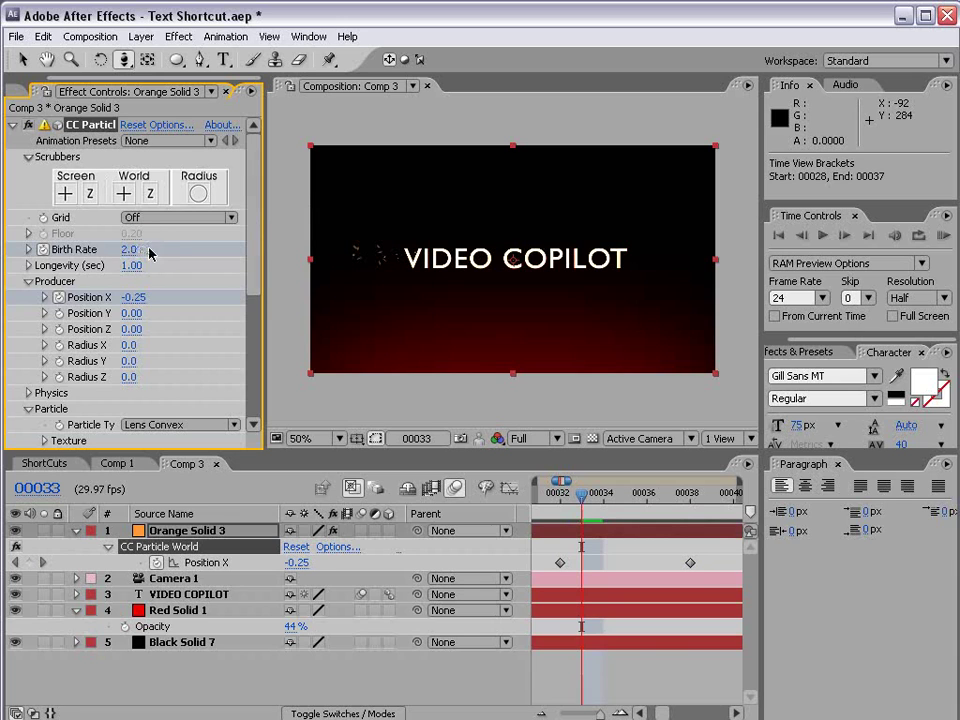
Step: Set Birth Rate to 1.5 at frame 37, reveal its keyframes with U, and scrub the preview
left_click_drag(582, 492, 690, 493)
left_click(138, 249)
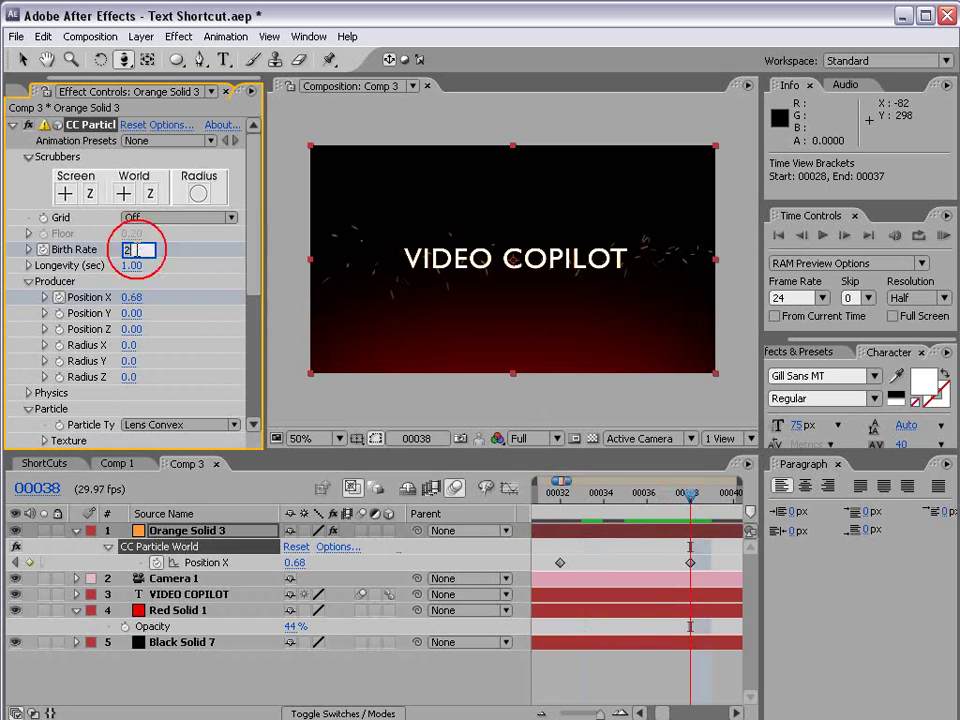
key("Return")
key("Page_Up")
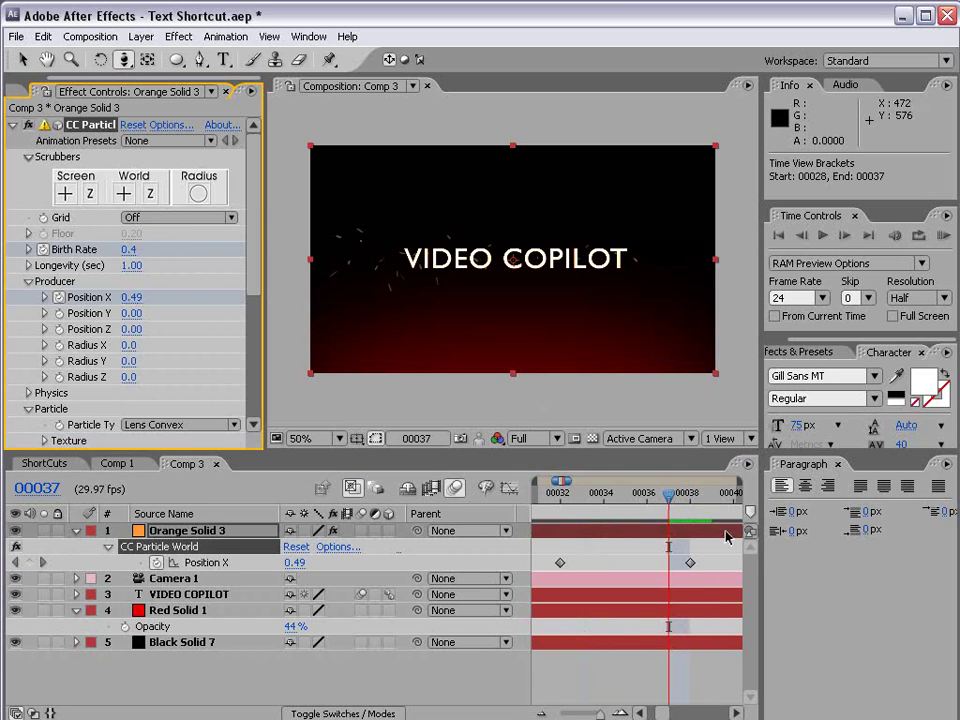
left_click(136, 250)
type("1.5")
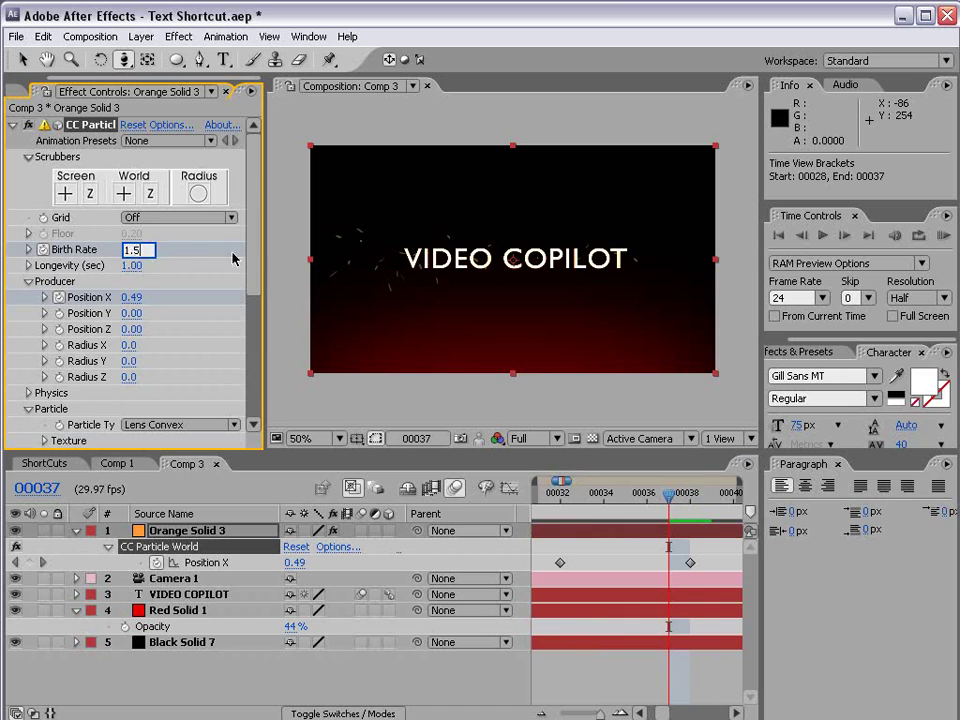
key("Return")
key("u")
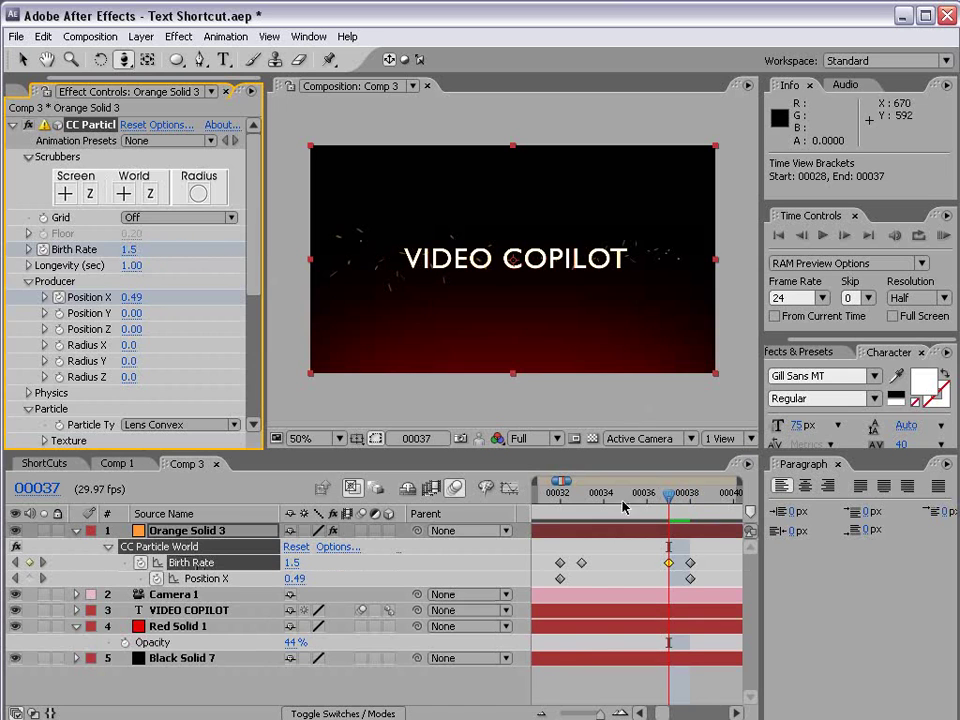
left_click_drag(553, 492, 647, 488)
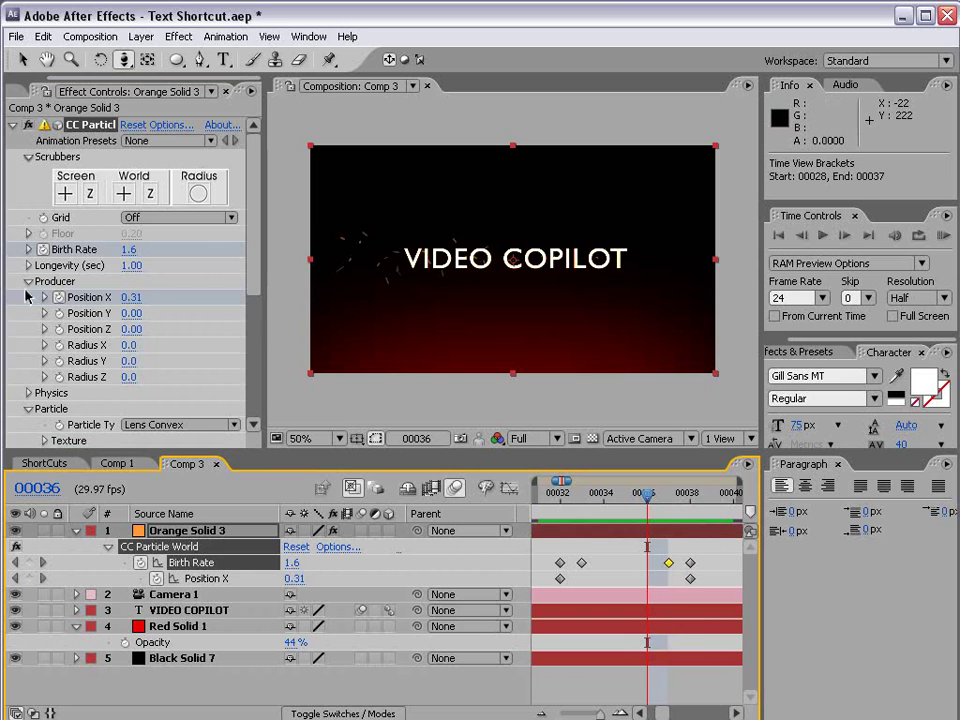
Step: Open Physics, raise Inherit Velocity to 59, and enlarge Birth Size to 0.164
left_click(28, 281)
left_click(29, 297)
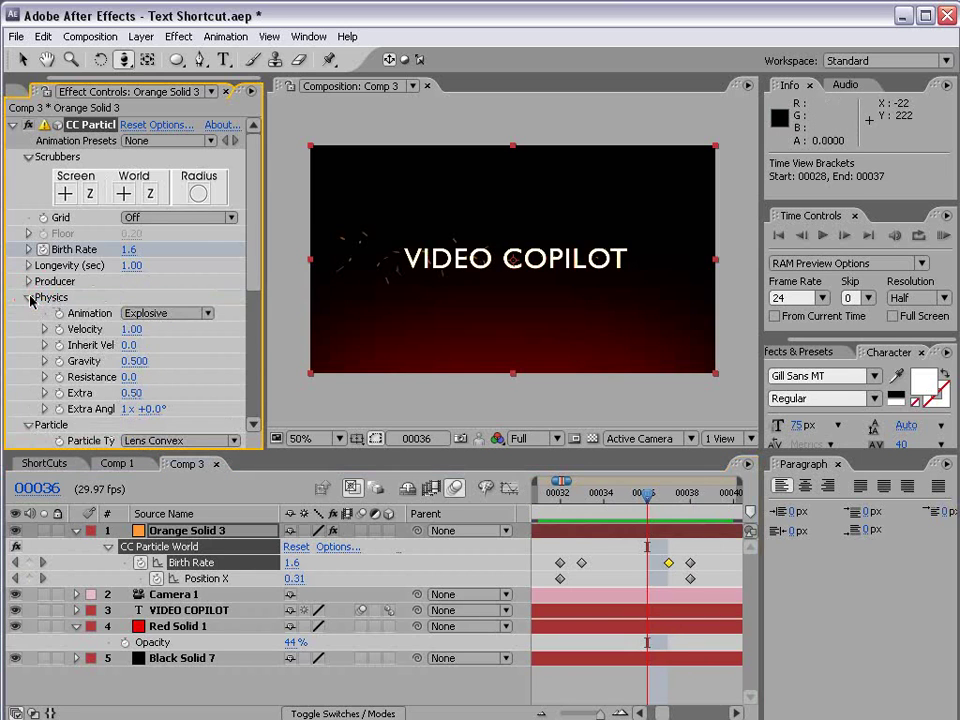
left_click_drag(266, 351, 304, 351)
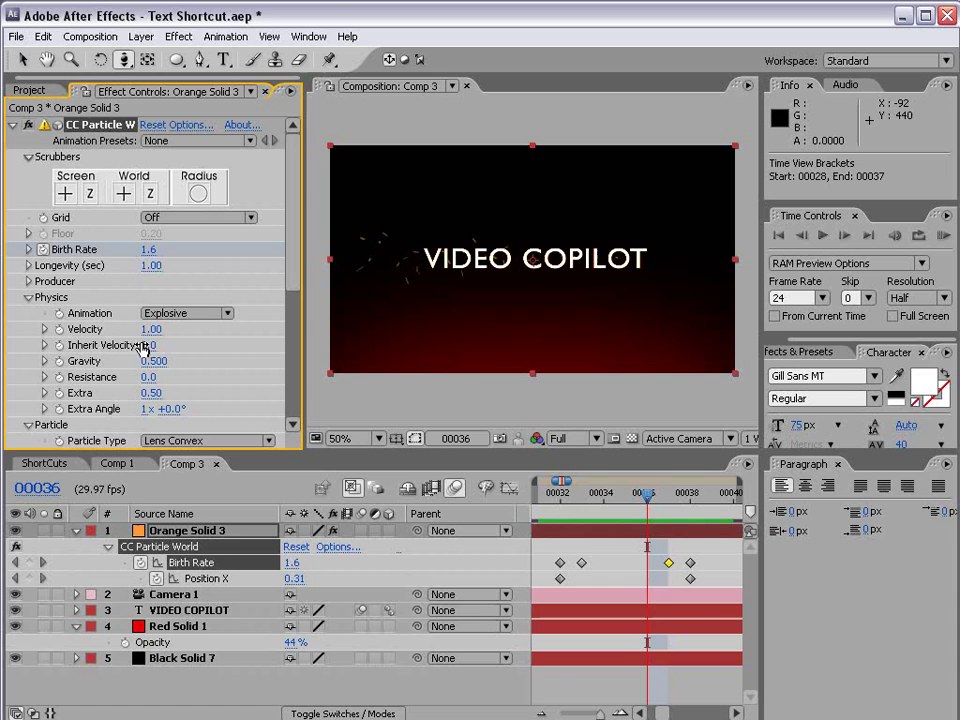
left_click_drag(142, 345, 204, 339)
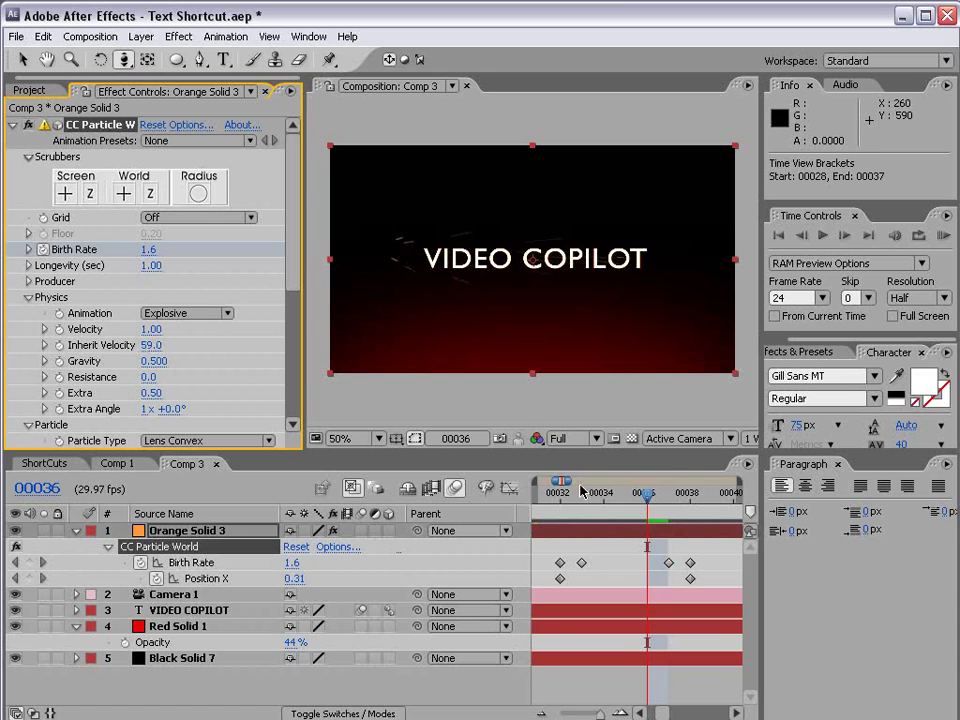
left_click_drag(581, 490, 645, 511)
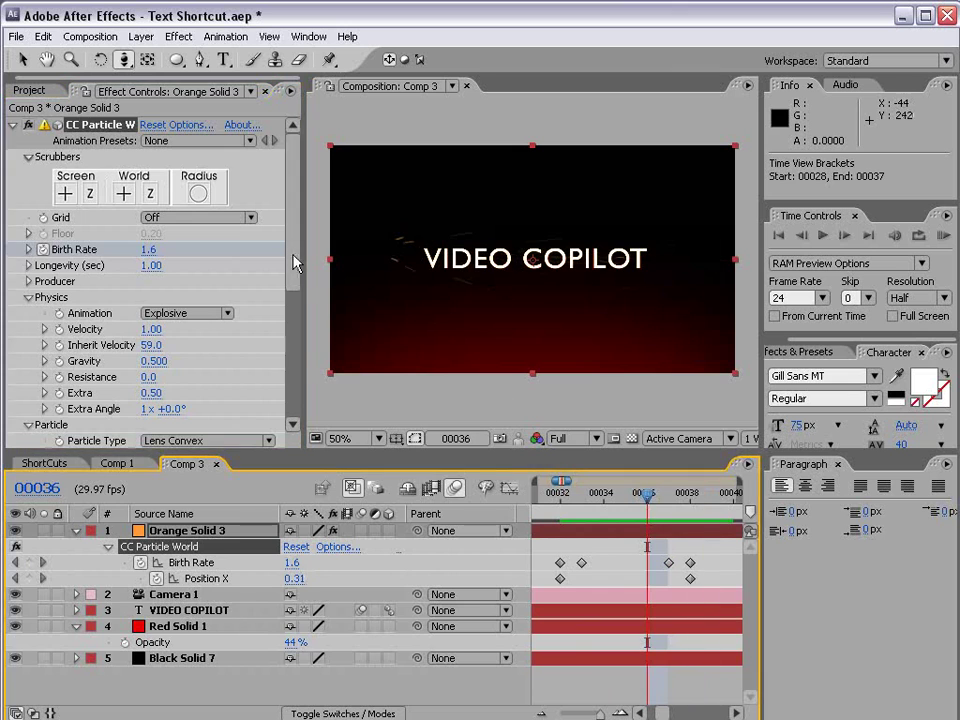
scroll(296, 262, "down", 5)
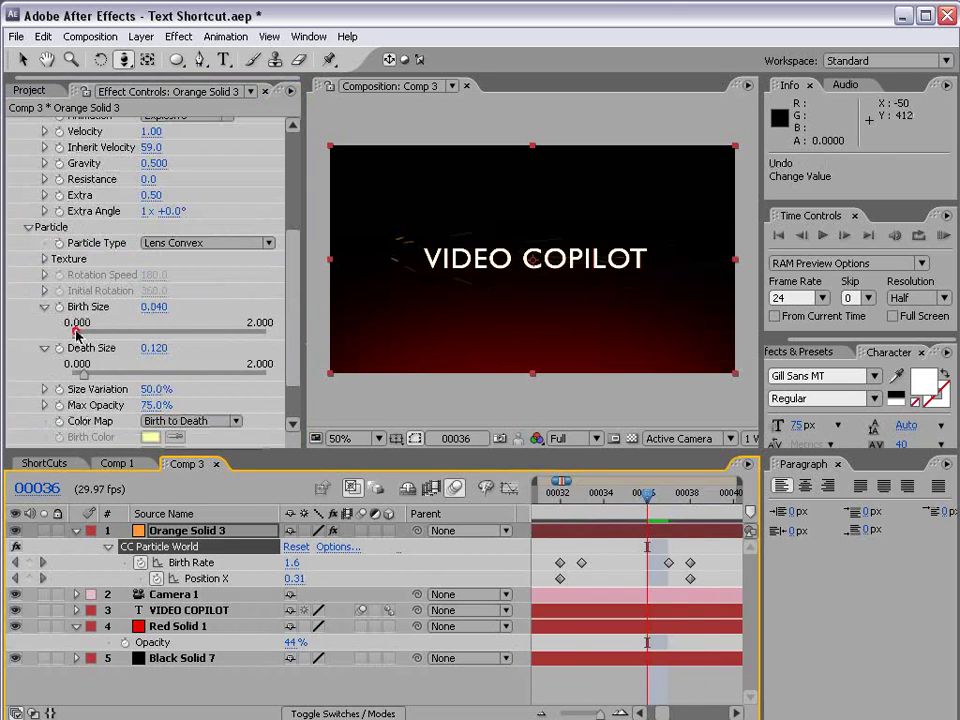
left_click_drag(77, 333, 88, 333)
Step: Set Birth Rate to 3.0 at frame 33 and preview the burst through frame 37
left_click(578, 491)
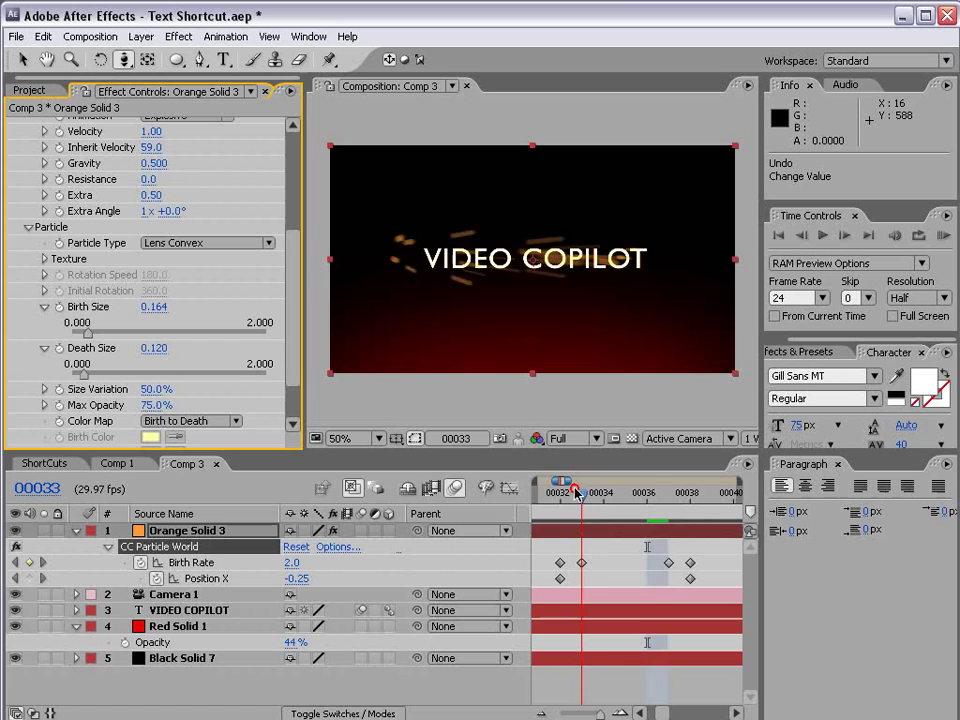
left_click_drag(294, 357, 286, 222)
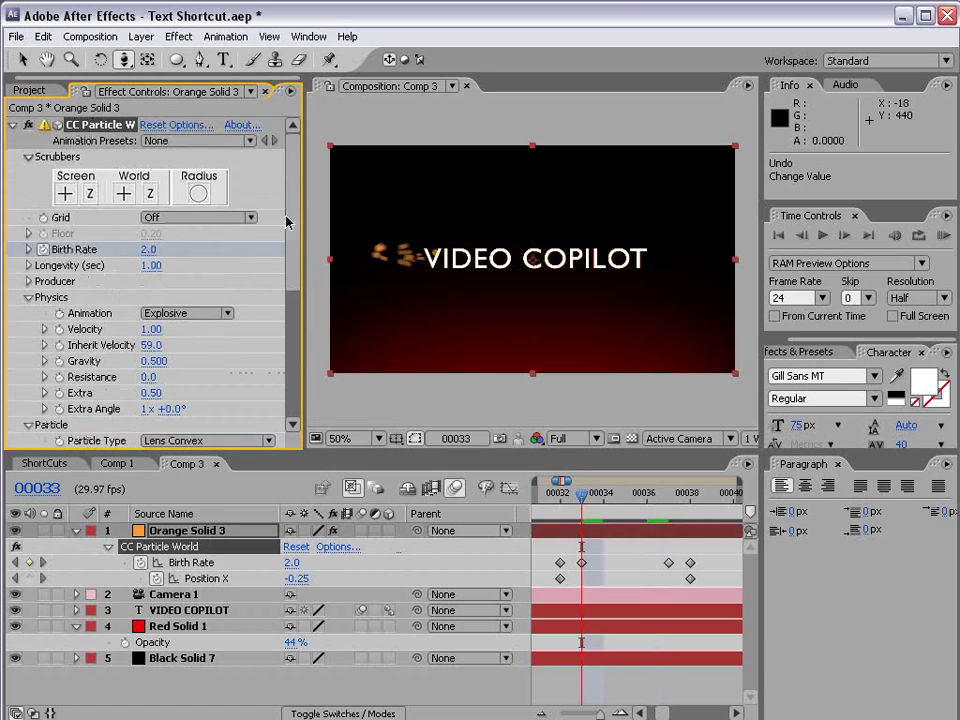
left_click(170, 246)
type("3")
key("Return")
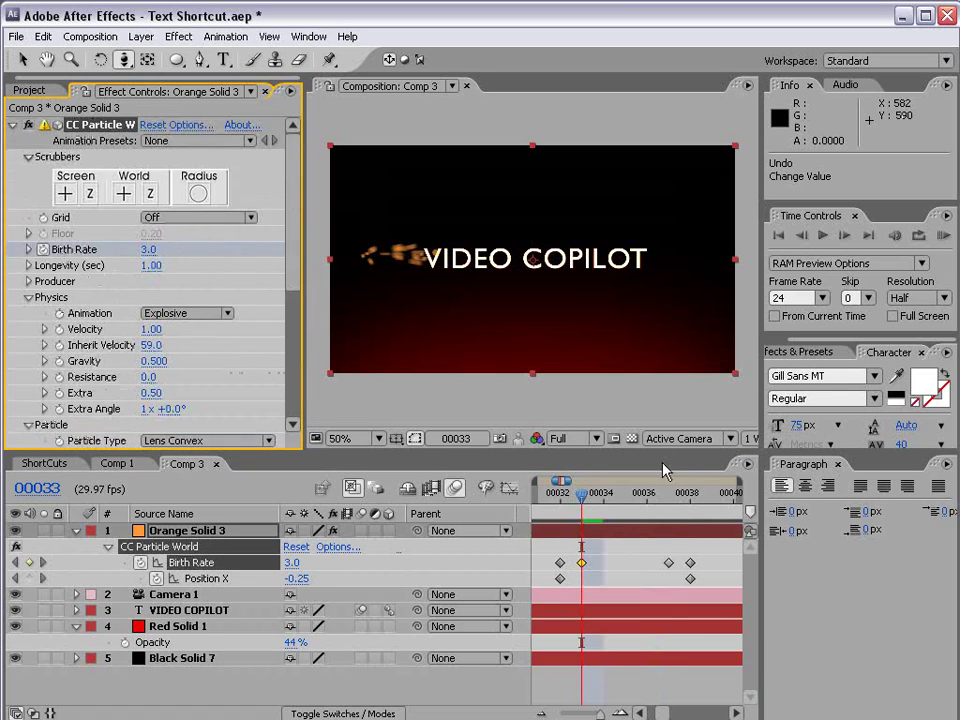
left_click(674, 507)
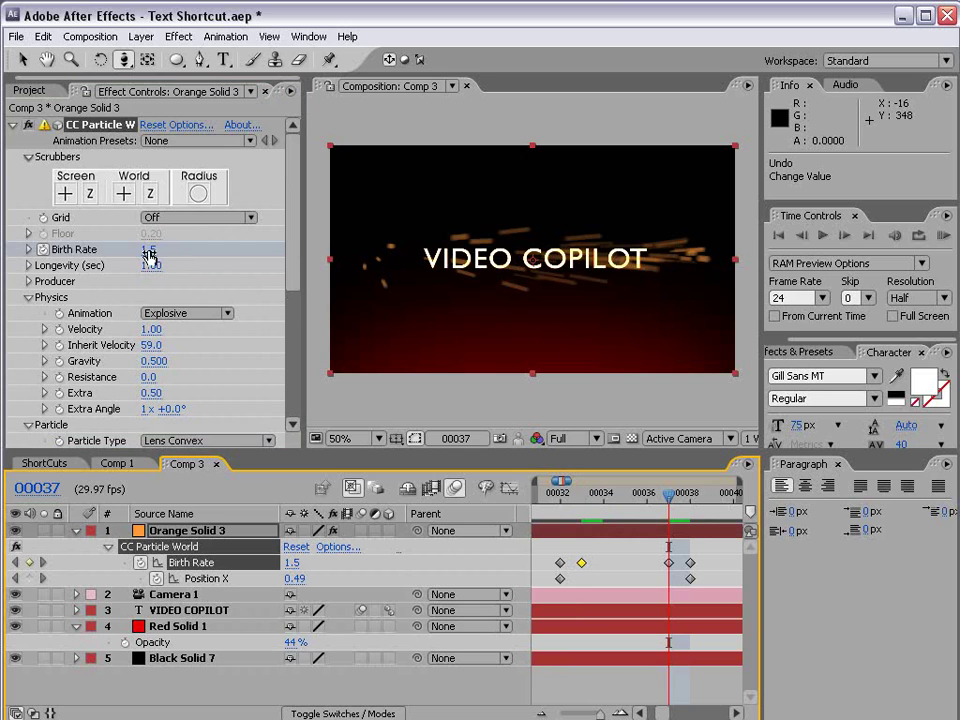
left_click_drag(600, 501, 728, 501)
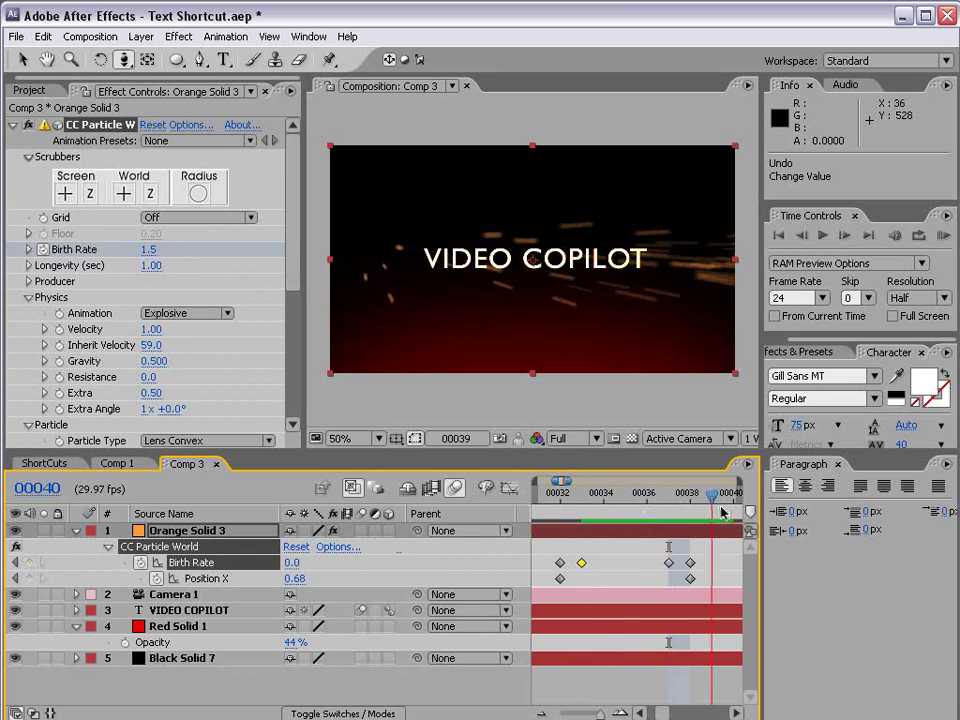
key("minus")
left_click(655, 500)
left_click_drag(655, 500, 789, 522)
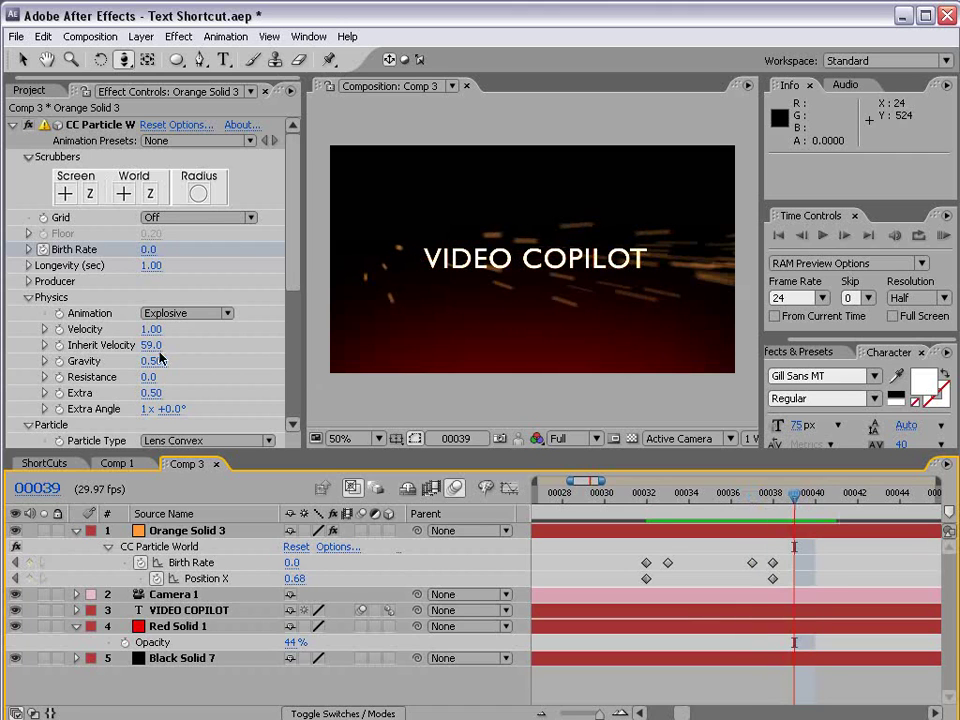
Step: Lower Inherit Velocity to 46 and shrink Birth Size to 0.044
left_click_drag(153, 352, 145, 354)
left_click(713, 501)
key("k")
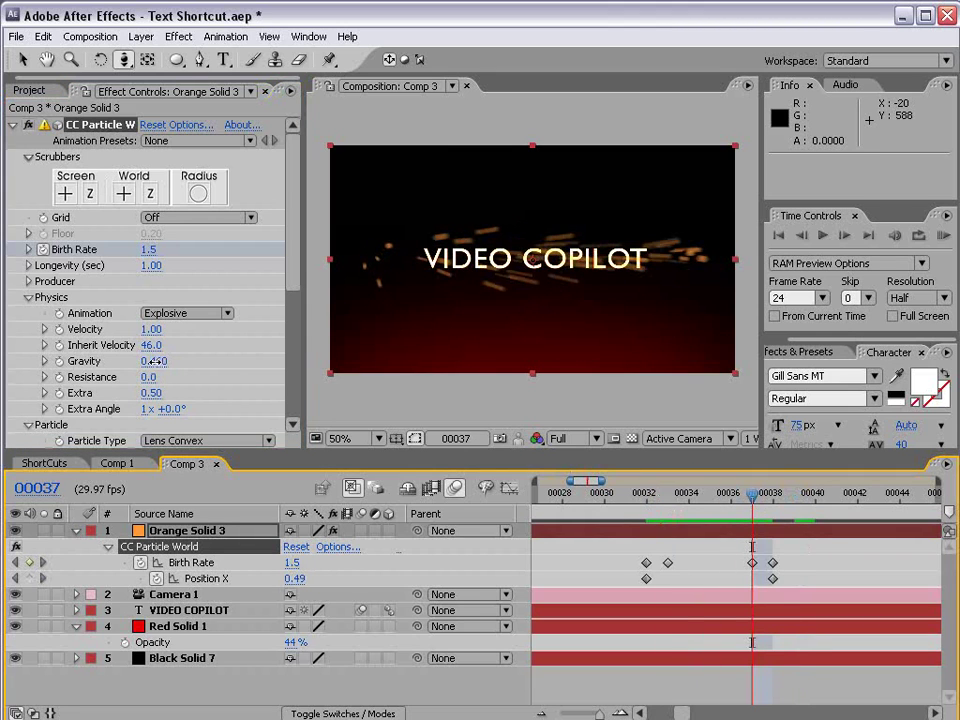
key("ctrl+z")
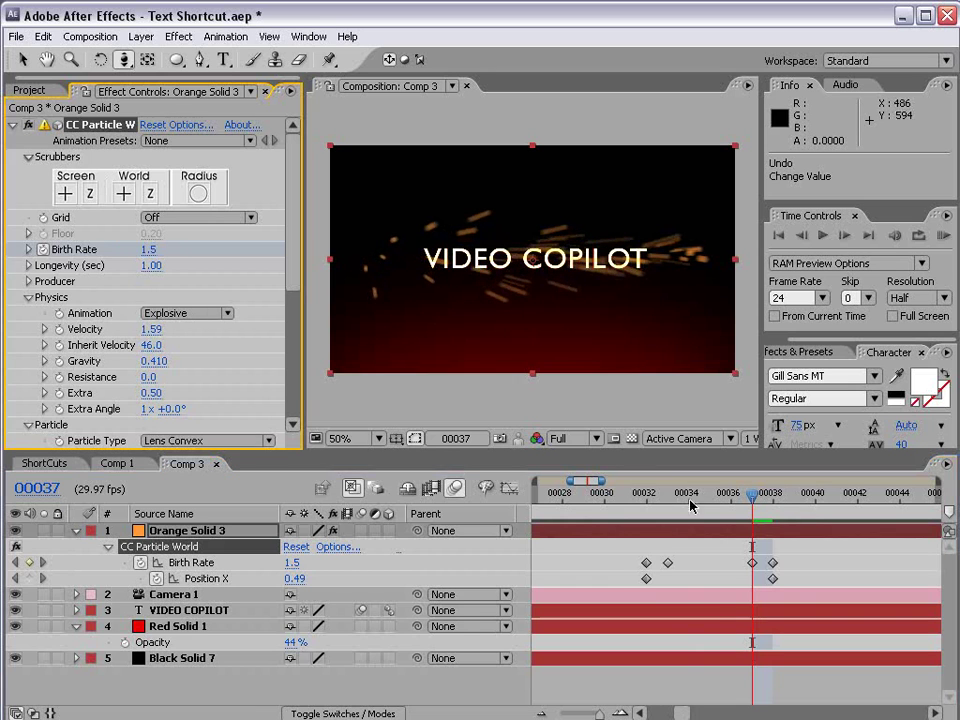
left_click(683, 493)
left_click_drag(683, 493, 793, 493)
left_click_drag(300, 300, 308, 352)
left_click_drag(154, 343, 140, 343)
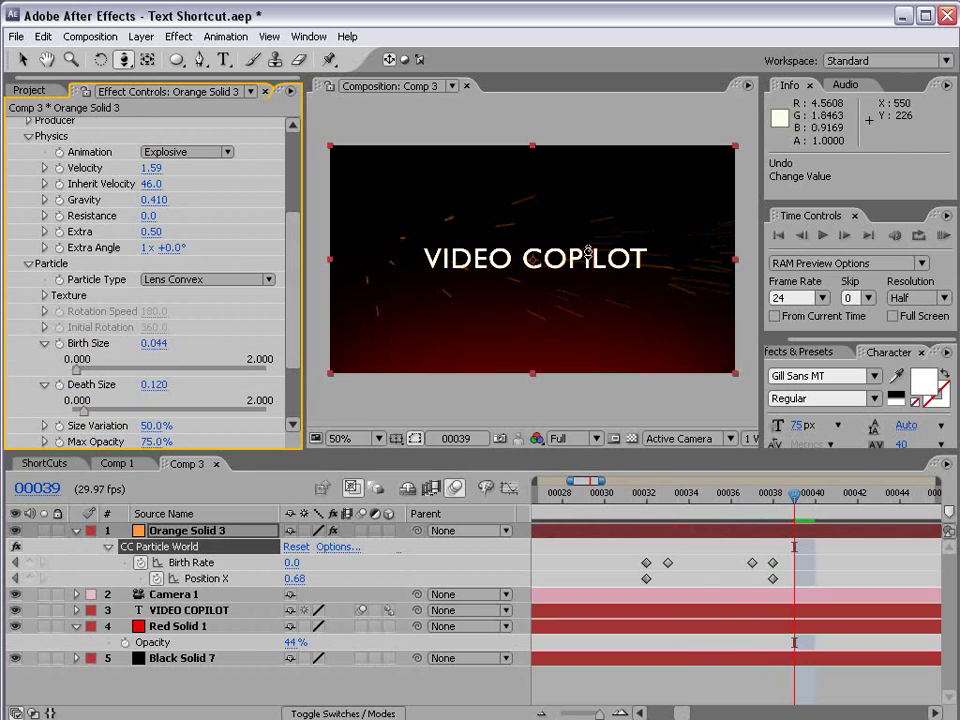
Step: Add an Exposure effect to the sparks and raise it to 4.00
left_click(178, 37)
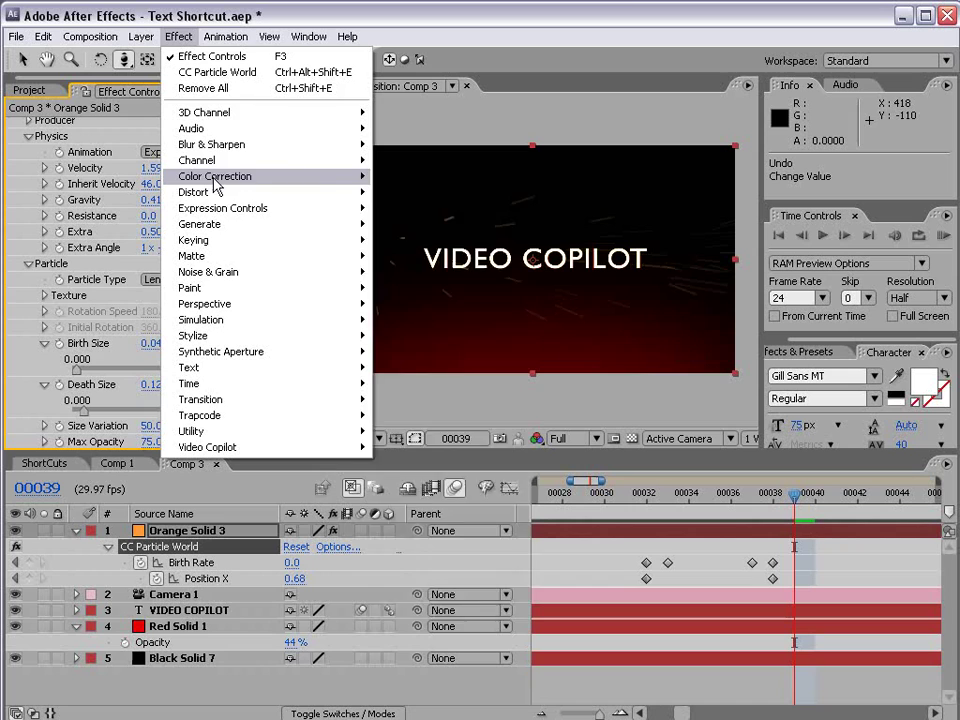
mouse_move(290, 176)
left_click(442, 448)
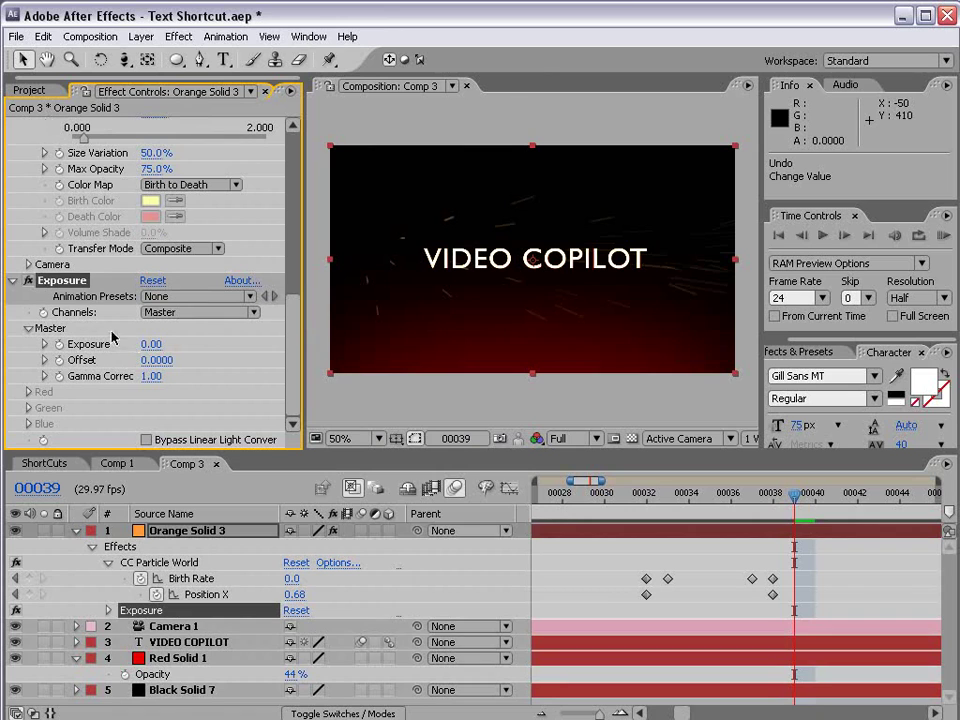
left_click_drag(153, 352, 191, 350)
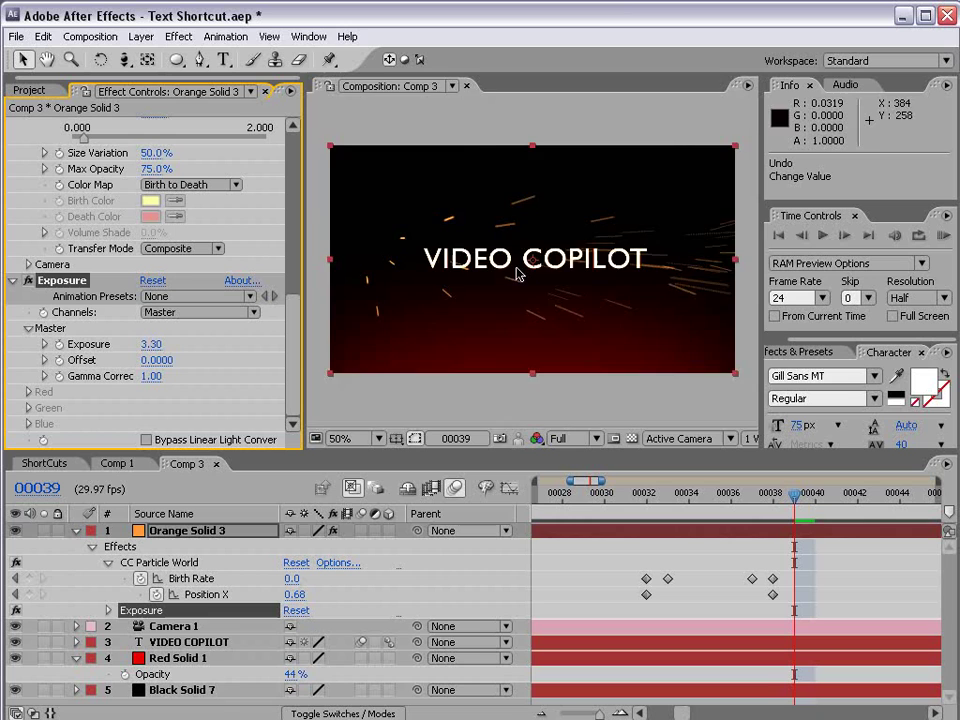
key("period")
key("comma")
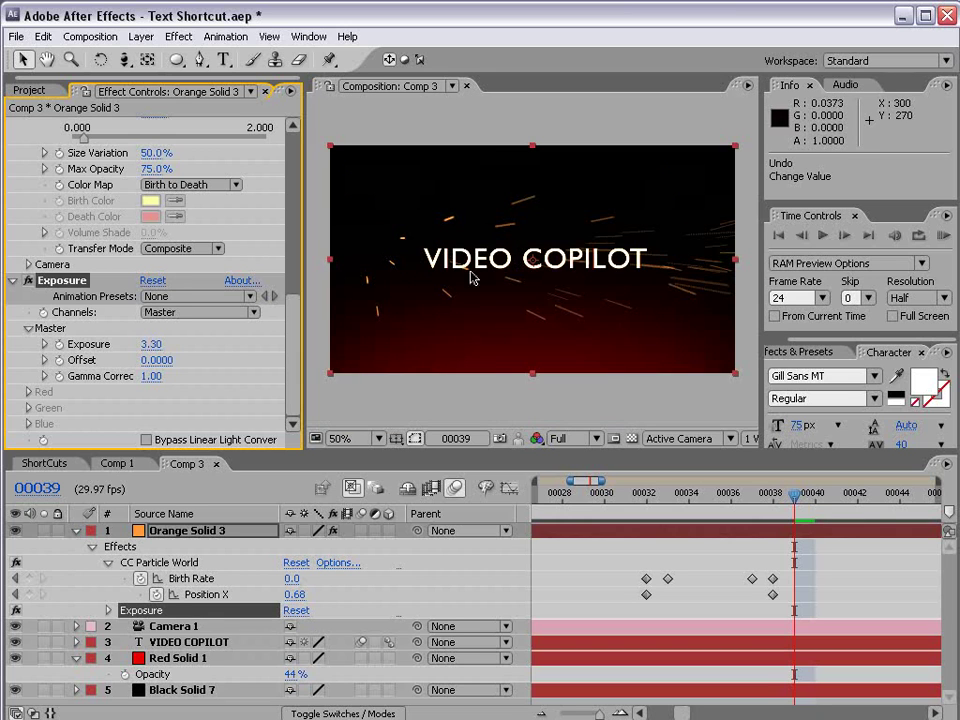
Step: Add a Glow effect with Intensity 0.2 and Radius 11
left_click(179, 36)
mouse_move(340, 336)
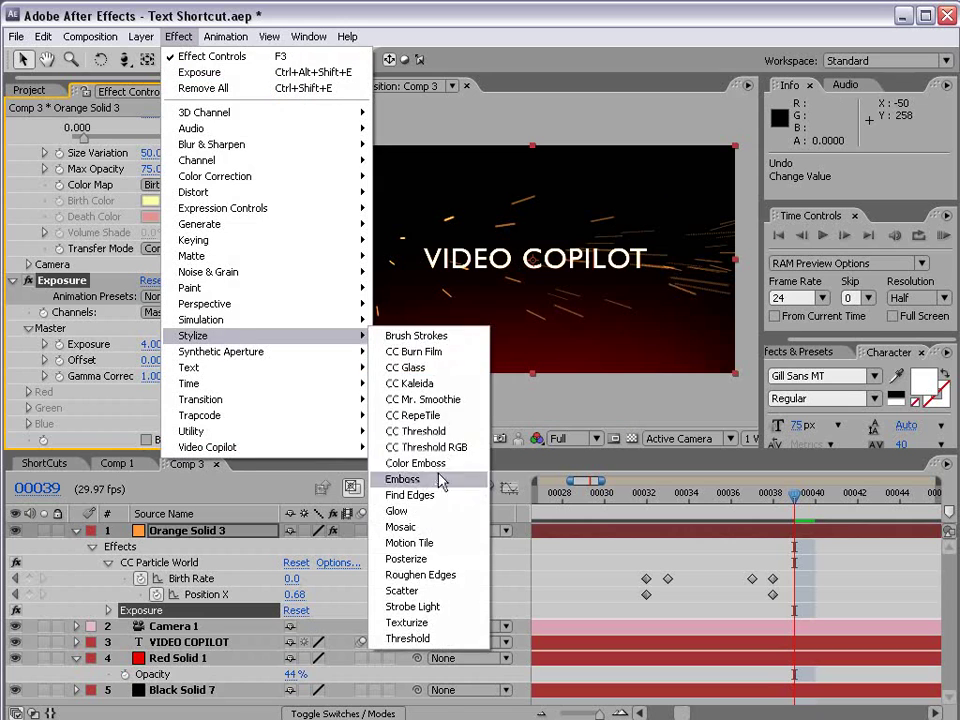
left_click(408, 511)
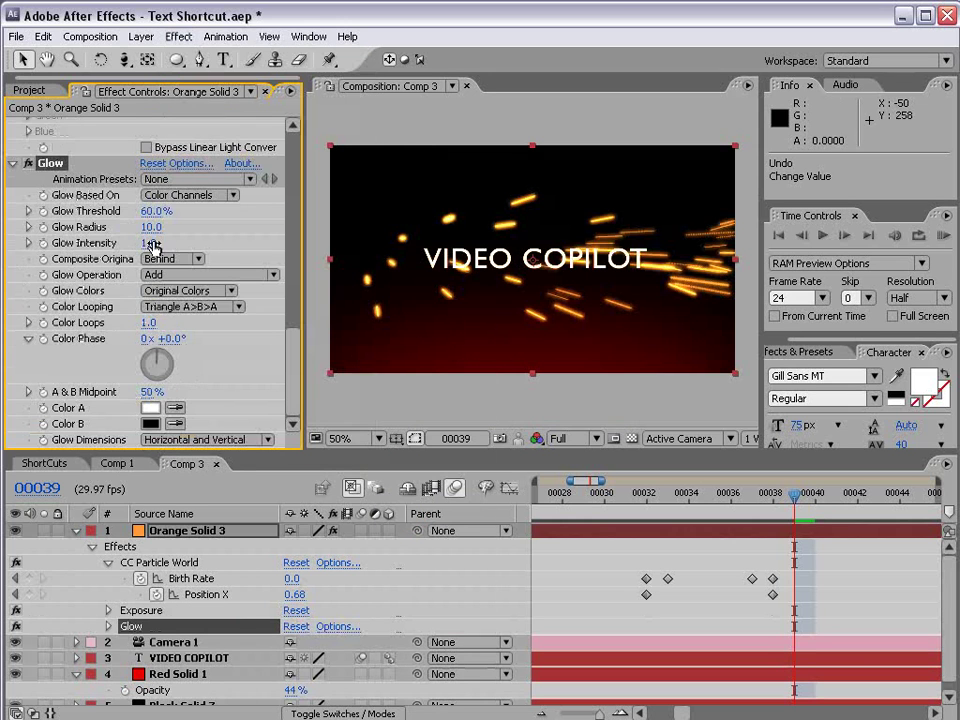
left_click_drag(152, 243, 100, 244)
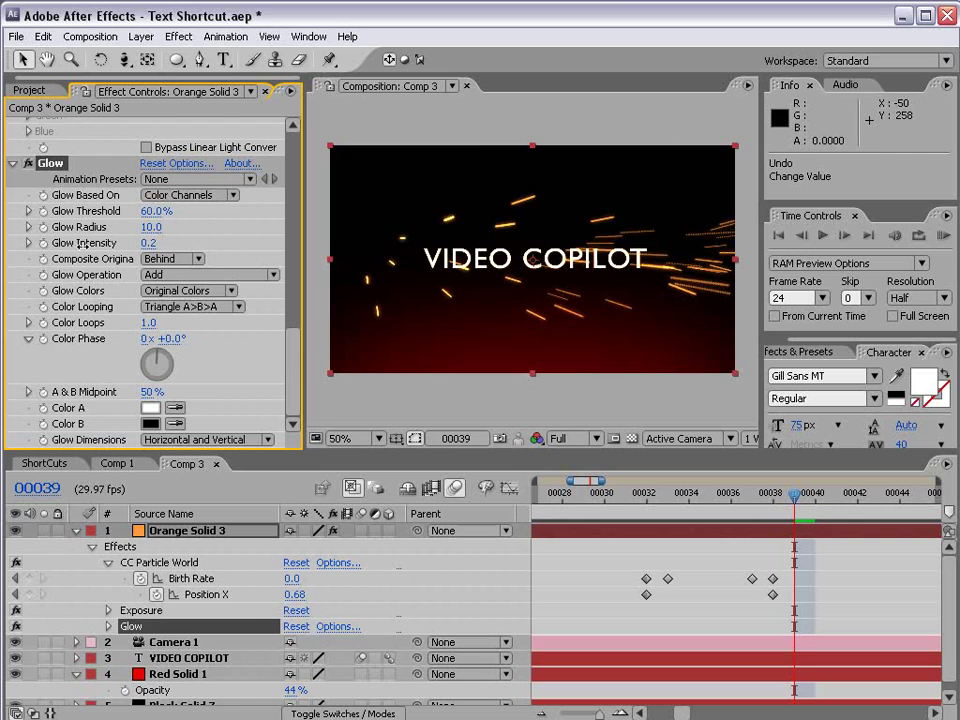
key("period")
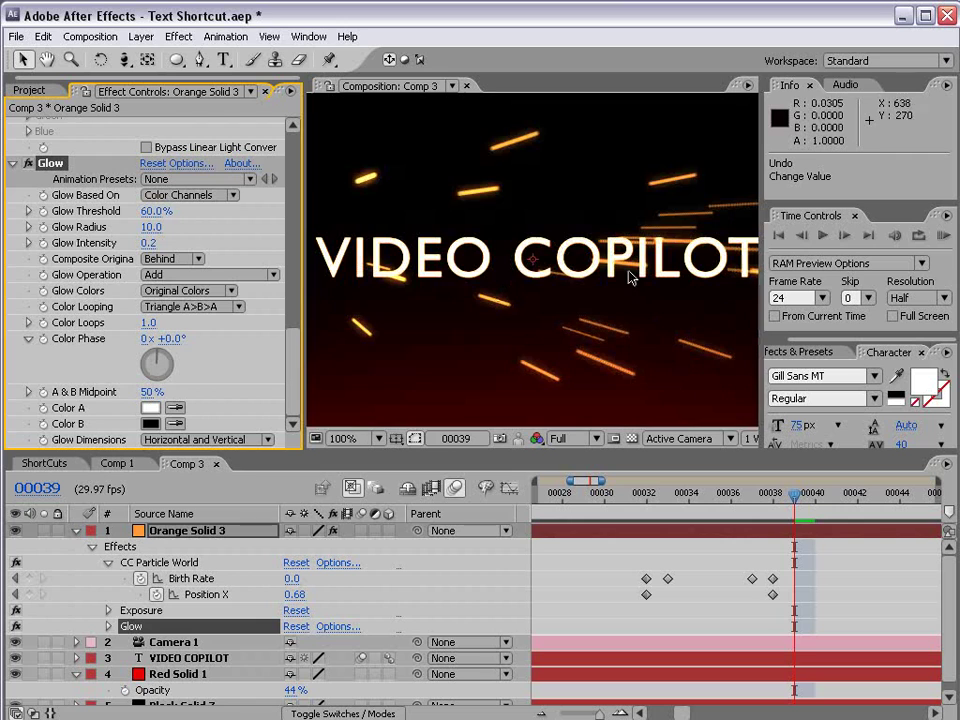
left_click(136, 228)
left_click_drag(136, 228, 142, 228)
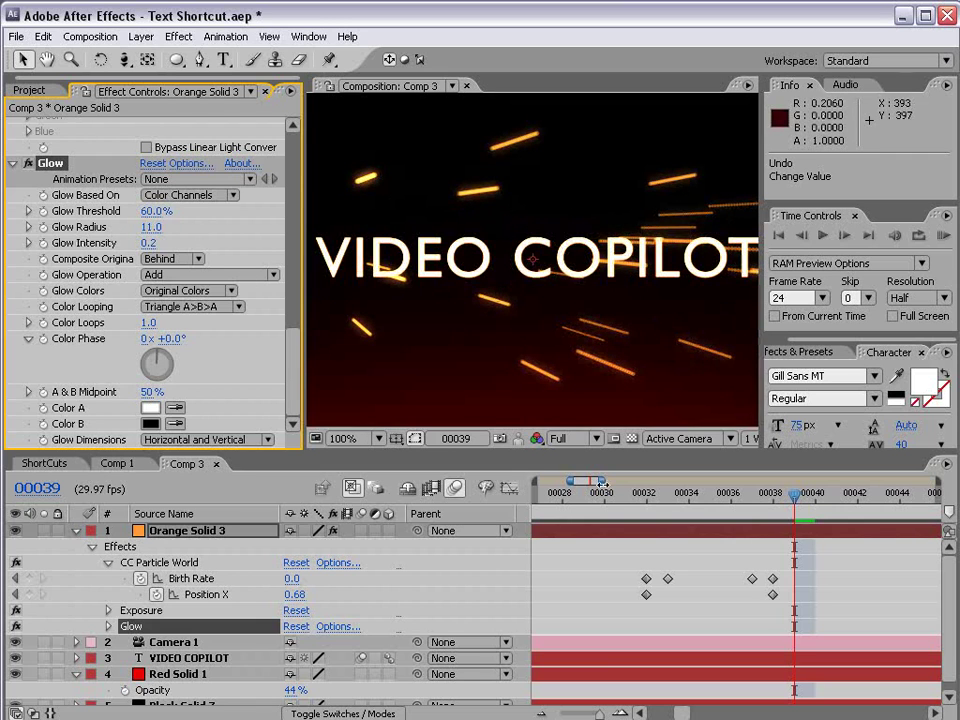
left_click(614, 556)
key("comma")
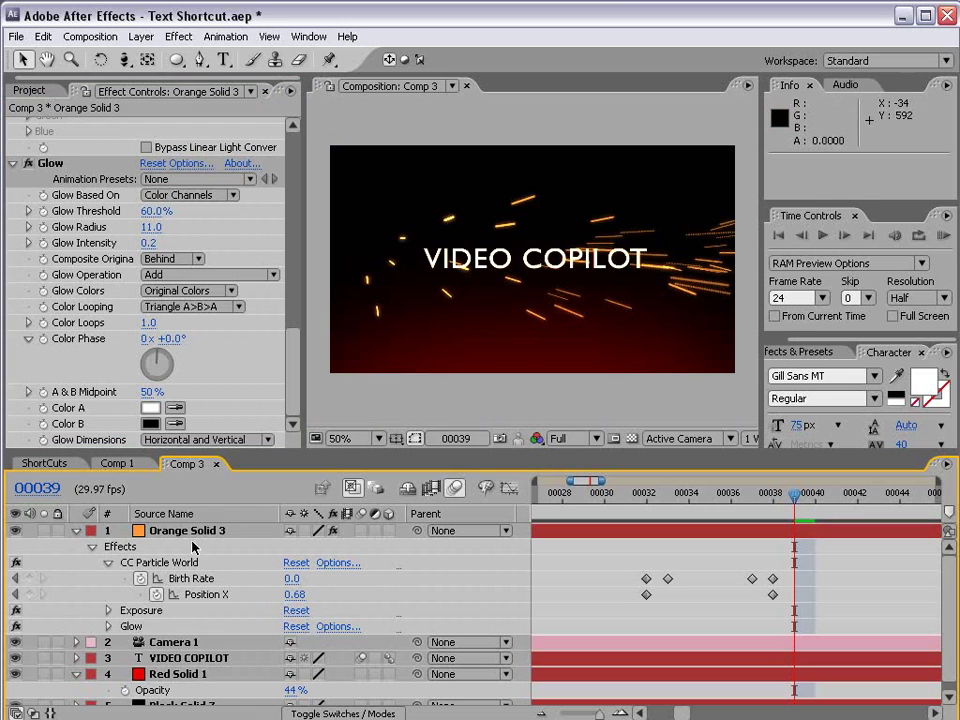
Step: Rename the orange solid layer to 'Particle' and duplicate it as Particle 2
left_click(190, 535)
key("Return")
type("Pa")
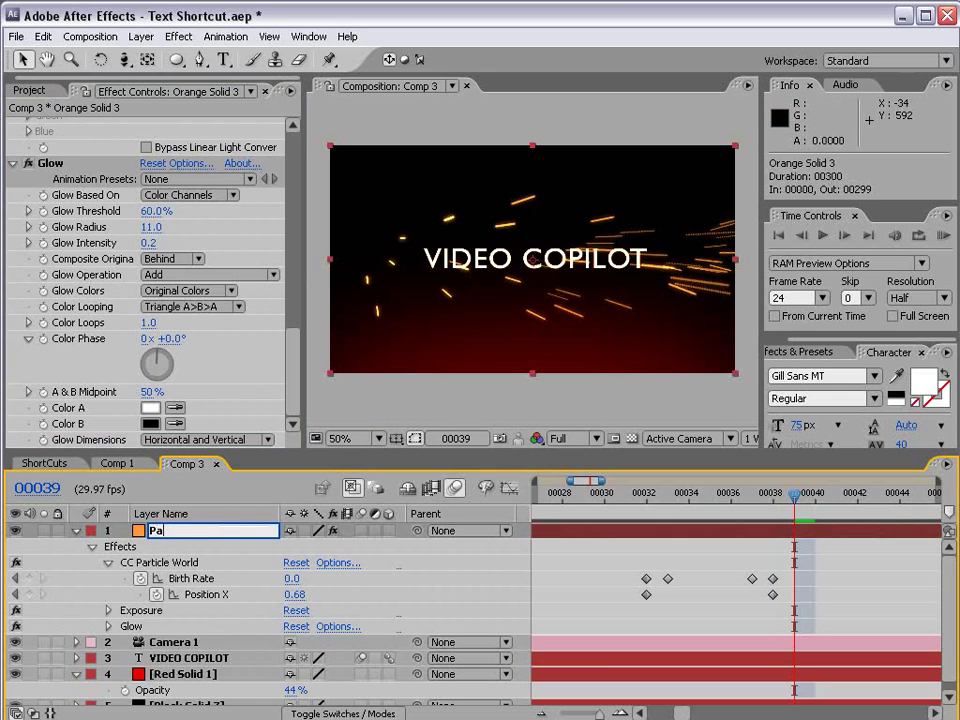
type("rticle")
key("Return")
key("ctrl+d")
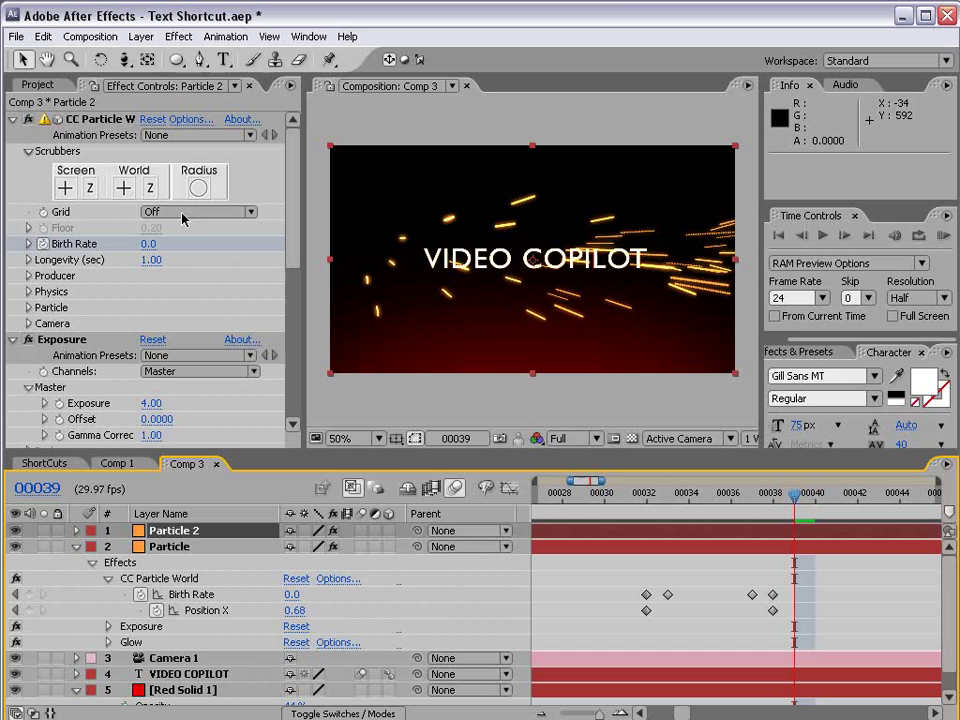
Step: On Particle 2, open CC Particle World's Physics and set Inherit Velocity to 31
left_click(12, 119)
left_click(12, 135)
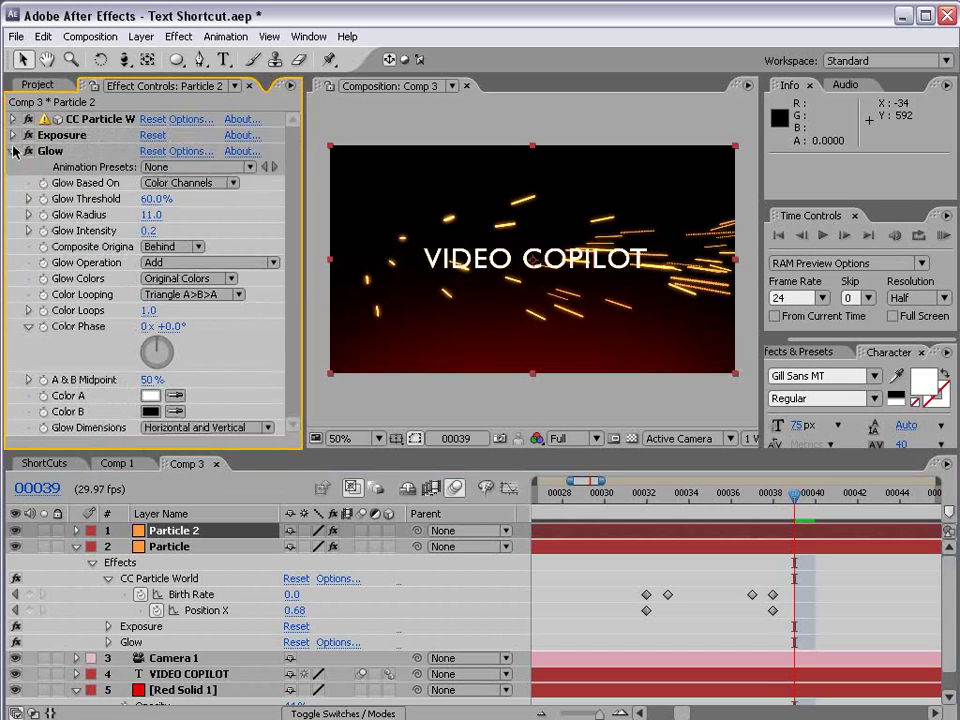
left_click(12, 151)
left_click(14, 119)
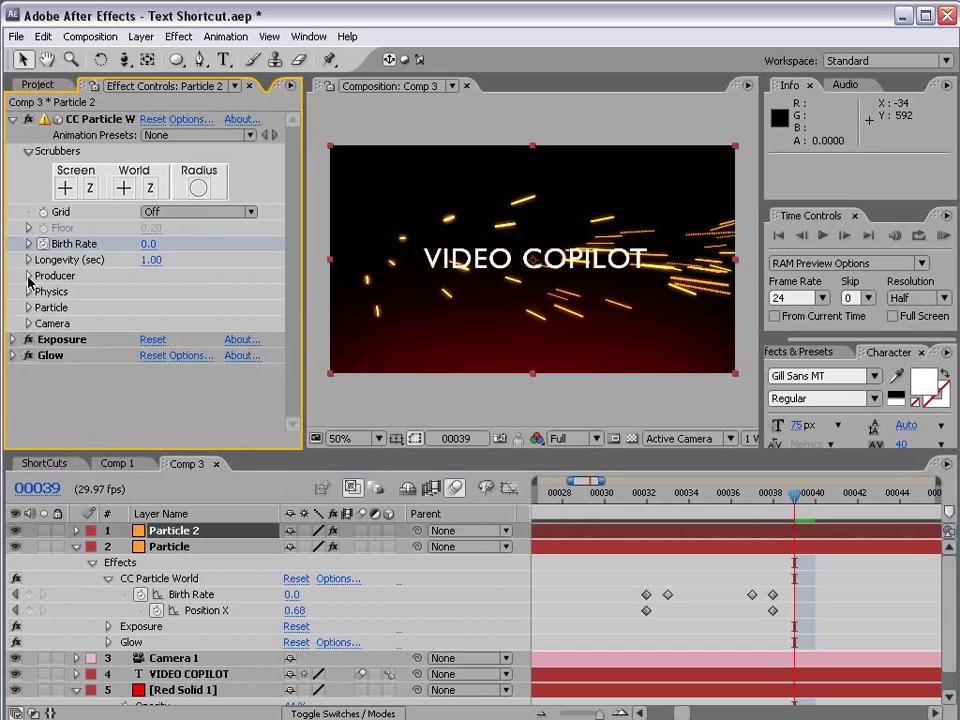
left_click(29, 276)
left_click(24, 277)
left_click(29, 291)
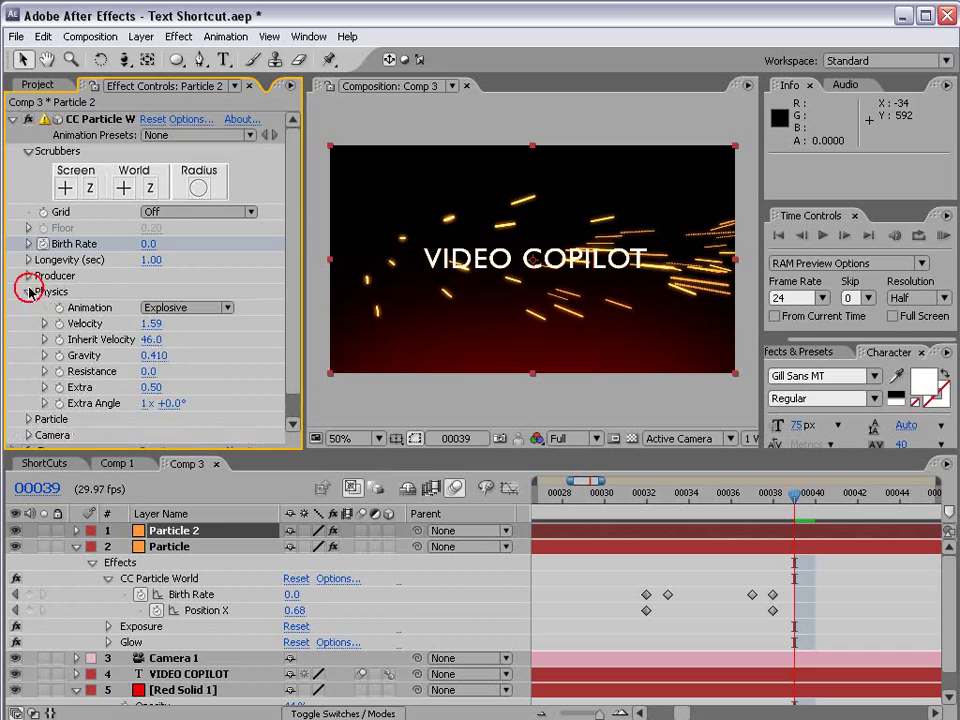
left_click_drag(160, 340, 217, 342)
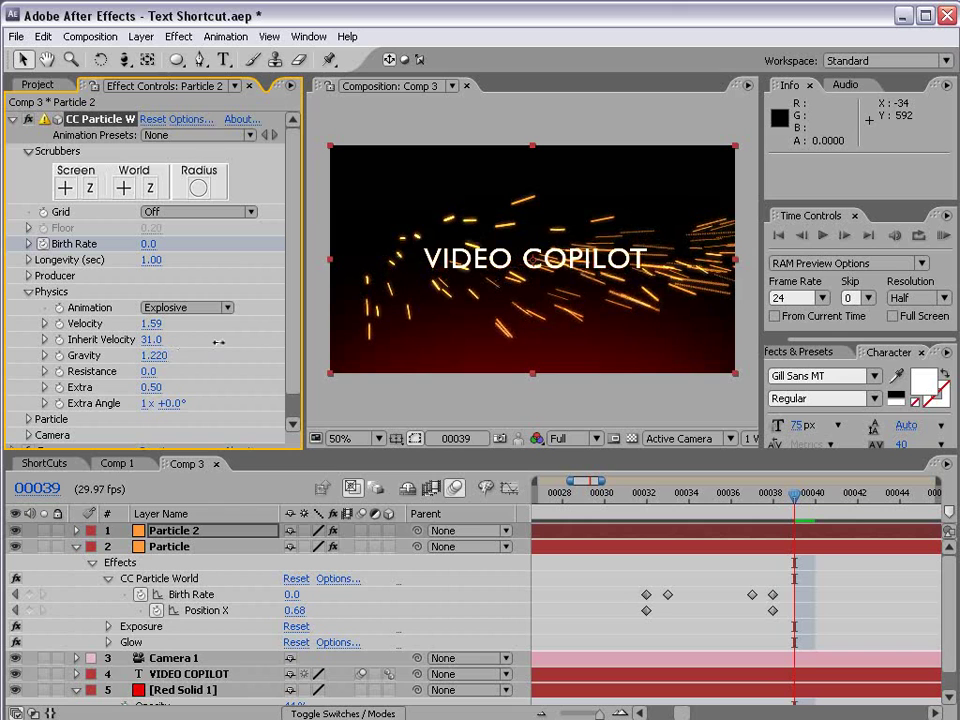
Step: Review Particle 2's CC Particle World rendering options and close them unchanged
left_click(190, 119)
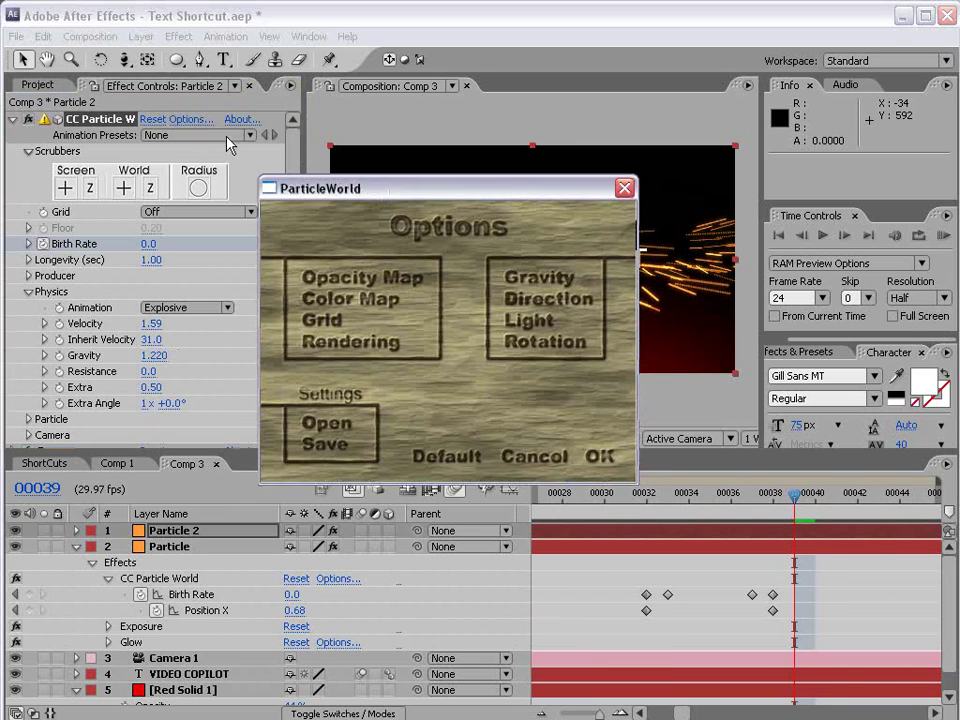
left_click(340, 342)
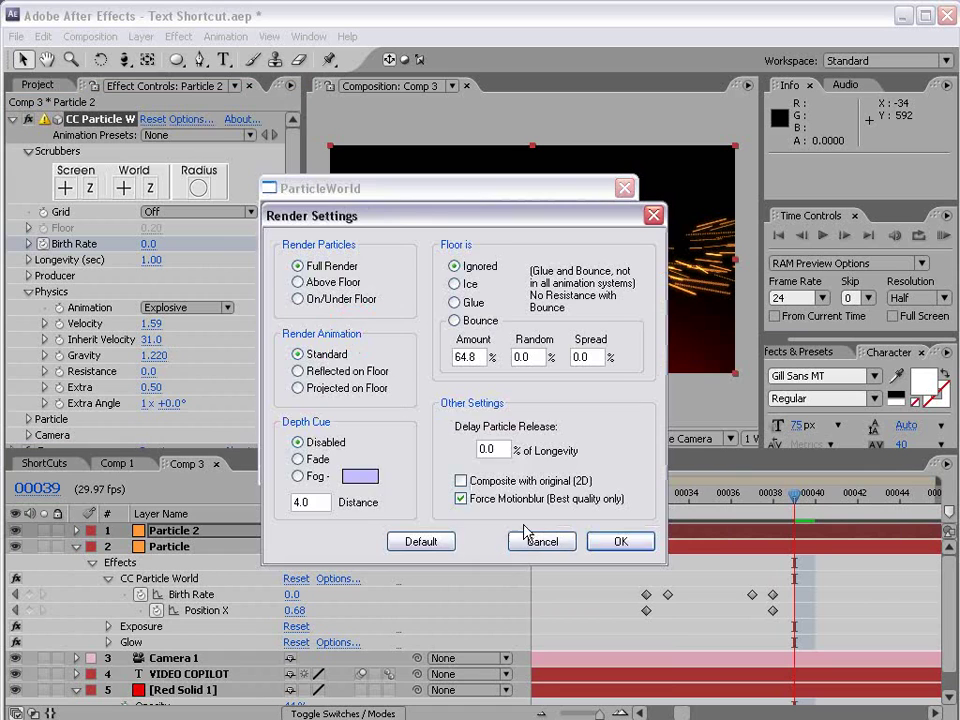
left_click(619, 540)
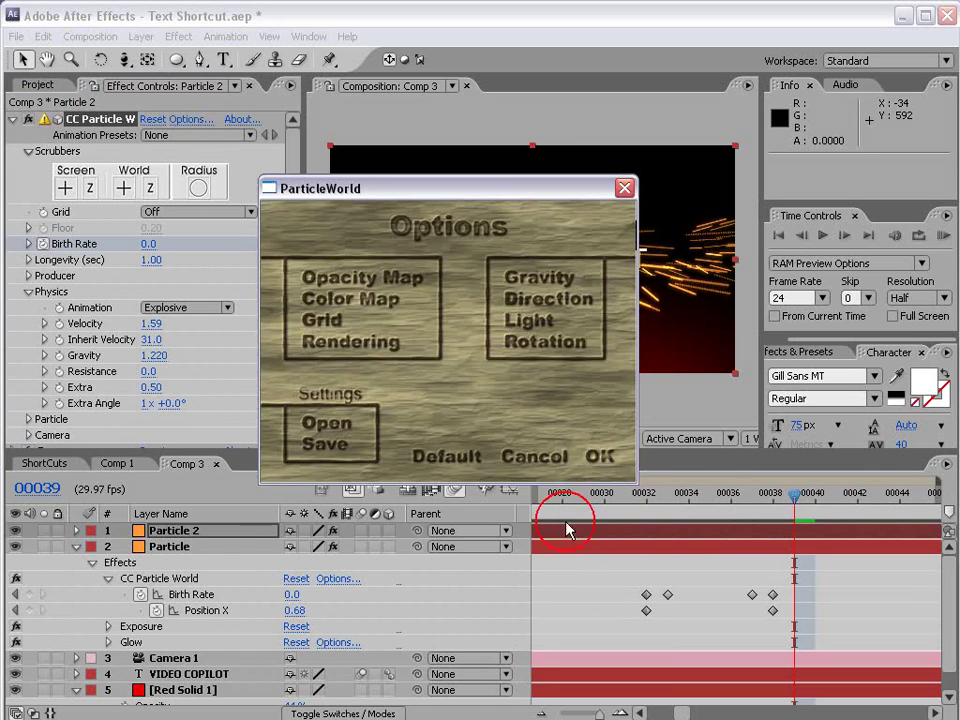
left_click(601, 456)
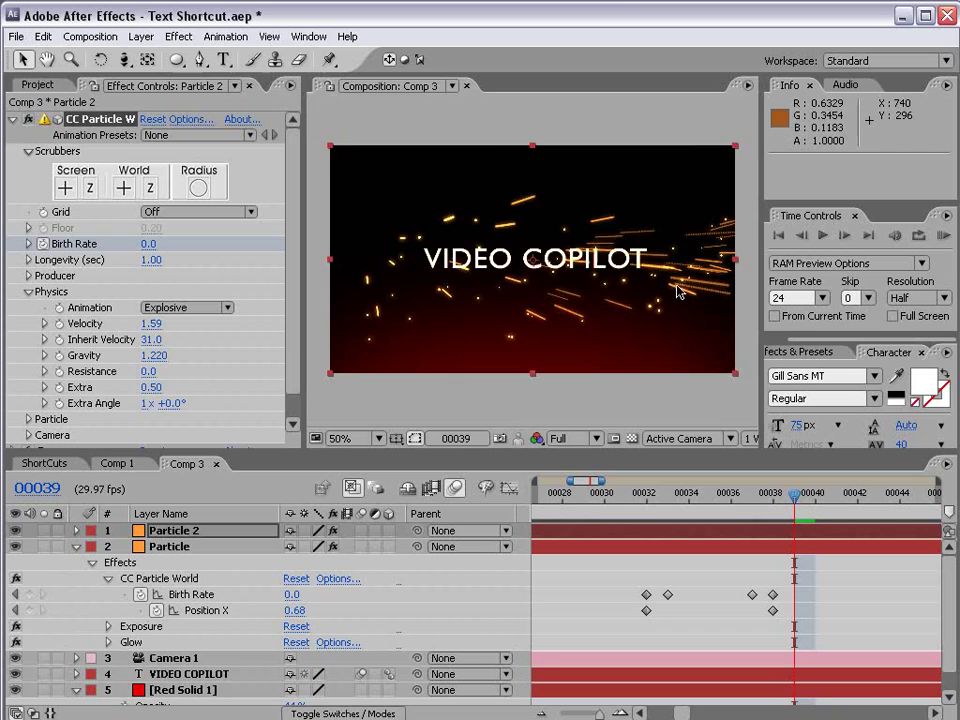
Step: View at 100%, expose Birth Size 0.030 and Death Size 0.120, and maximize the Composition panel
key(".")
scroll(255, 354, "down", 2)
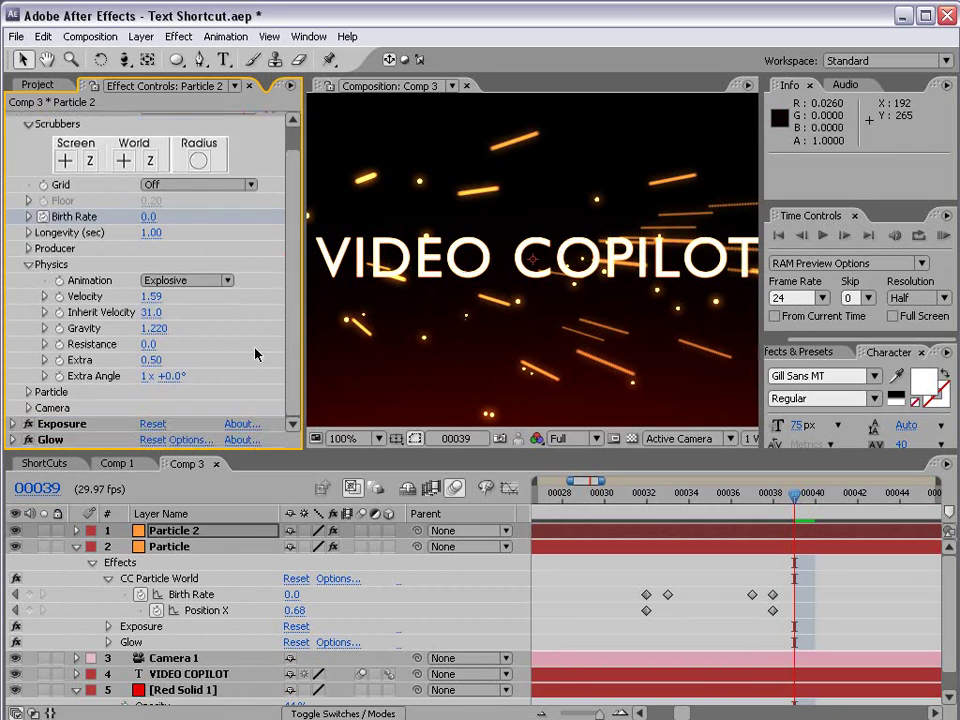
left_click(28, 392)
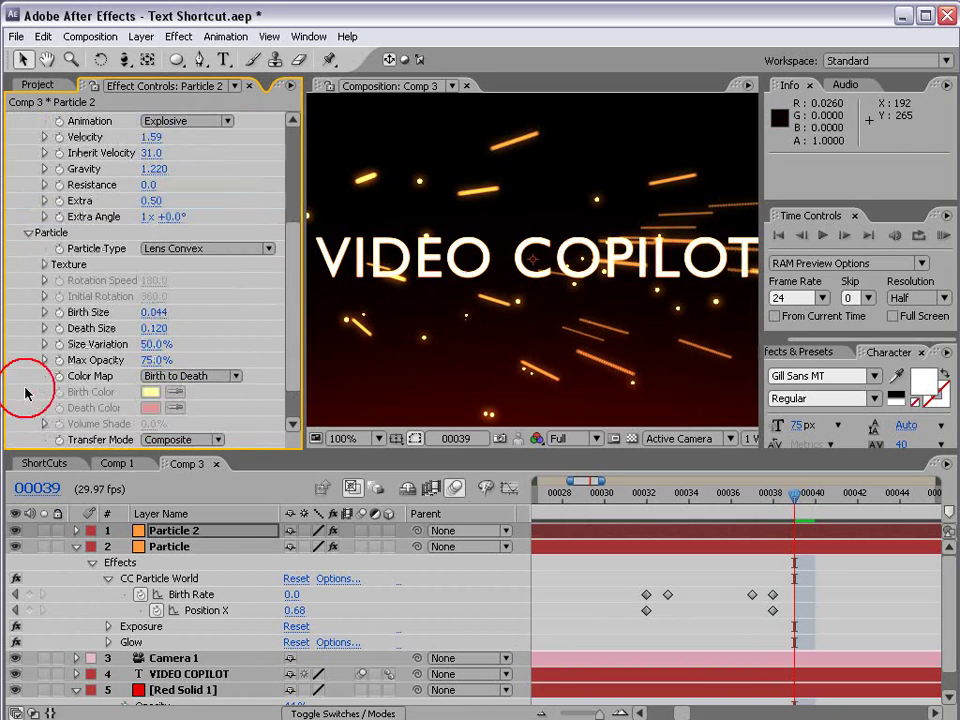
left_click(155, 312)
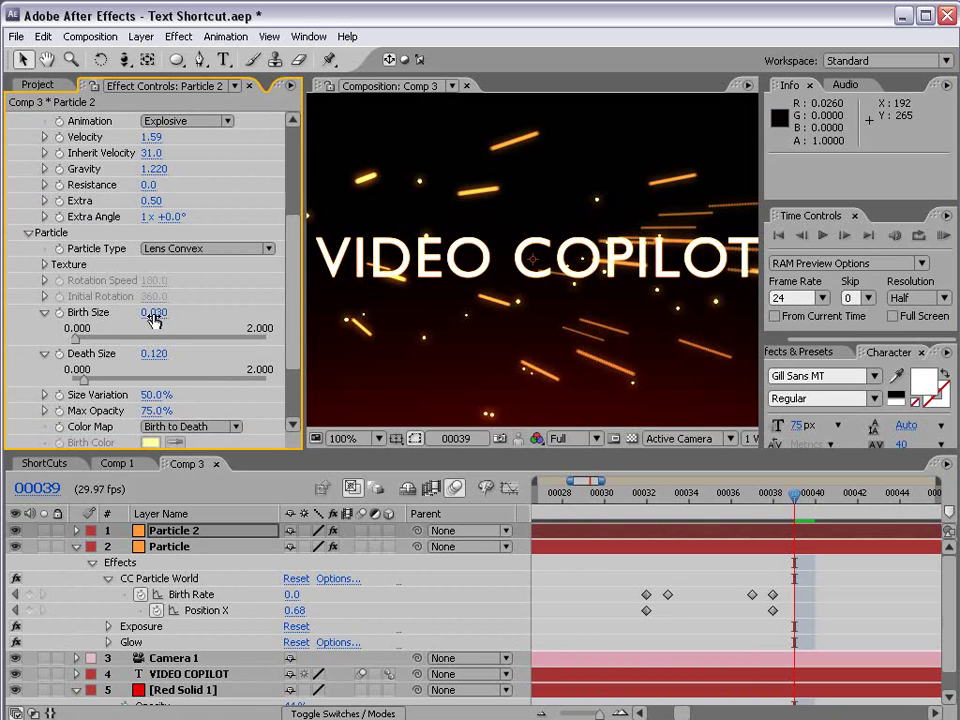
key("grave")
key("grave")
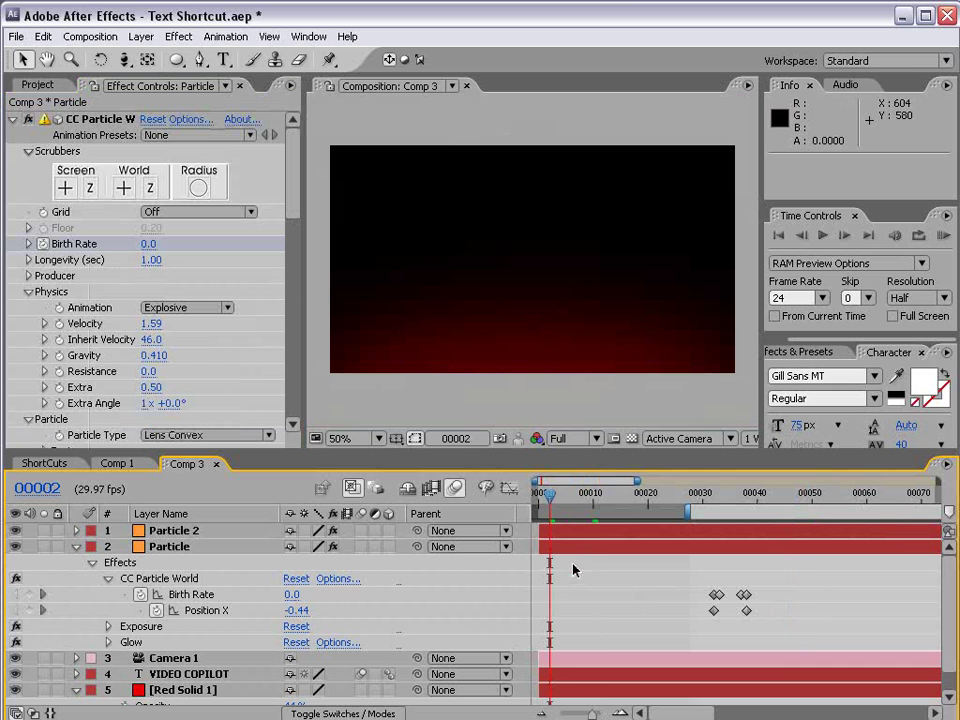
Step: Shift both particle layers 26 frames earlier and RAM-preview the result
left_click_drag(538, 497, 593, 500)
left_click(630, 533, "shift")
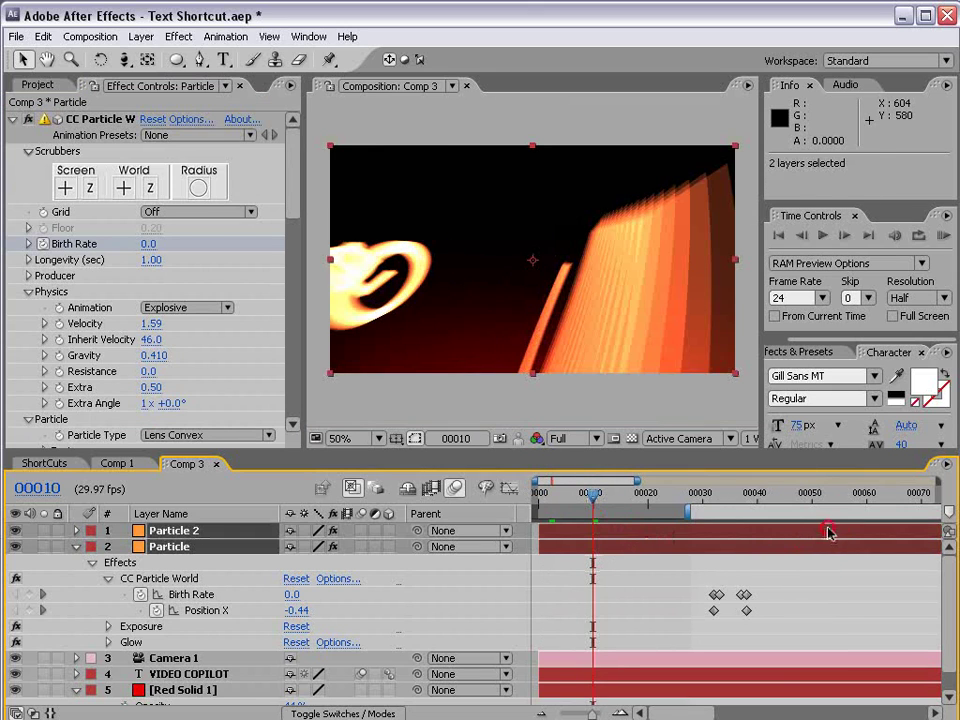
left_click_drag(829, 533, 681, 549)
key("Home")
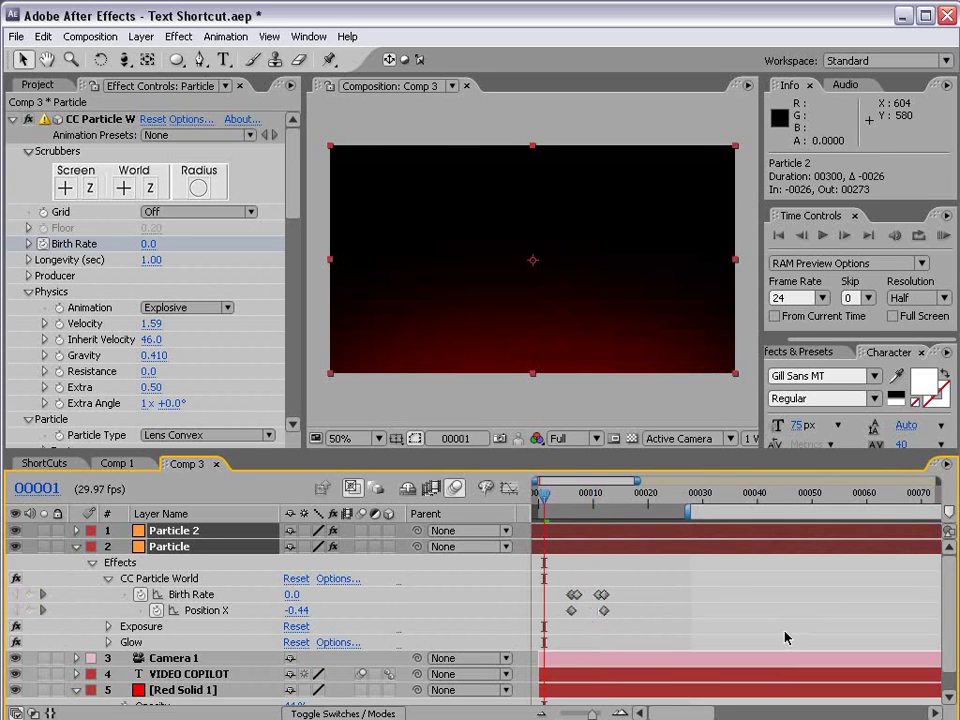
key("space")
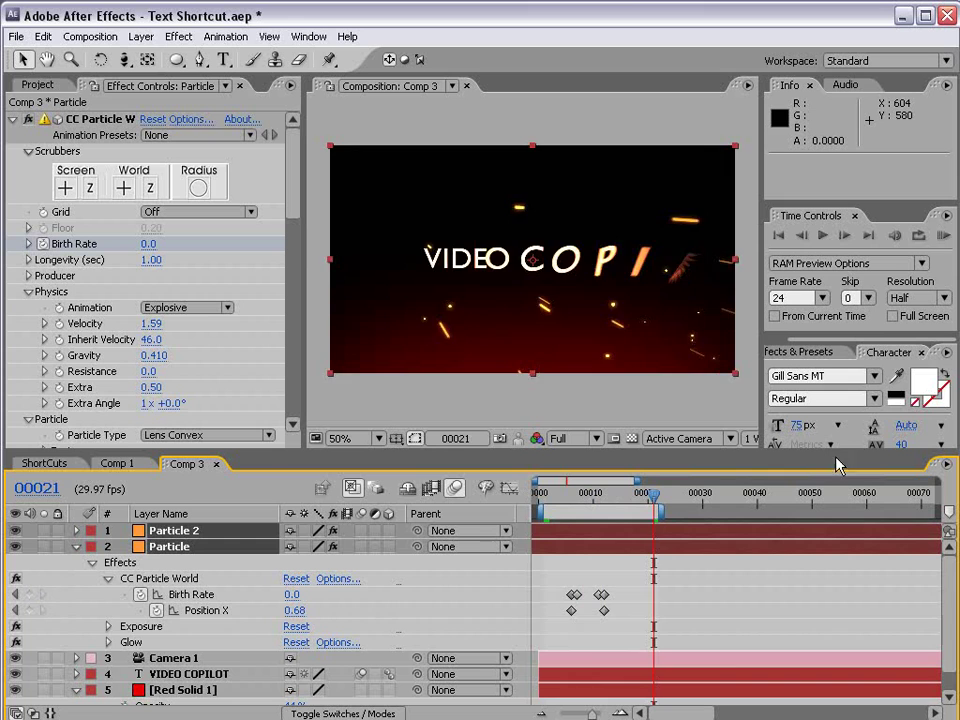
key("KP_0")
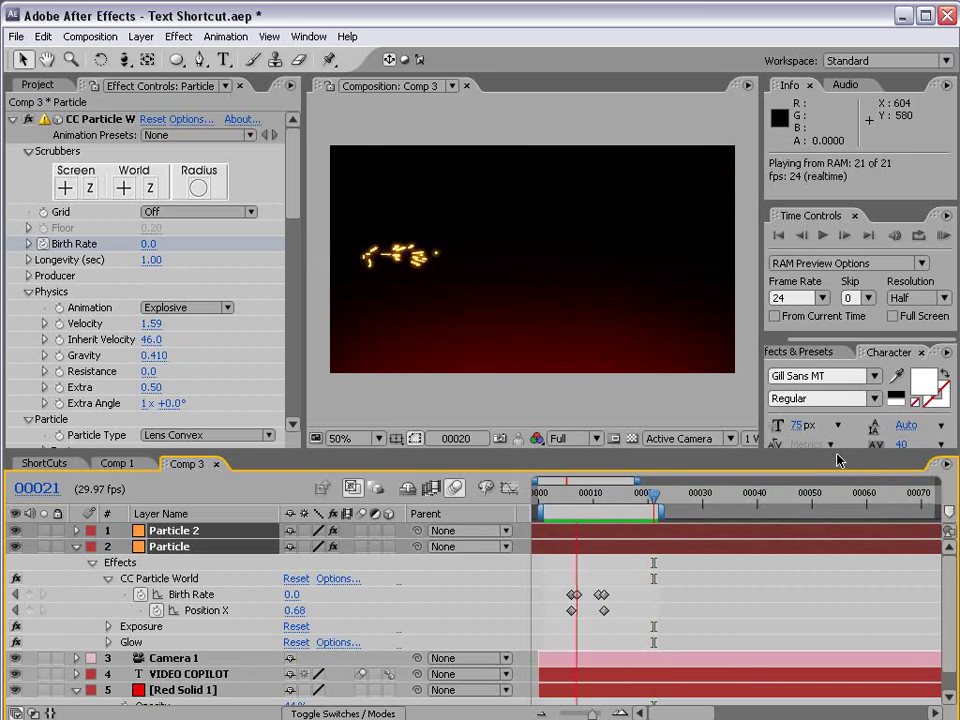
left_click(568, 546)
Step: Delay the Particle layer 5 frames behind Particle 2 and select its earlier keyframes
left_click_drag(575, 548, 602, 548)
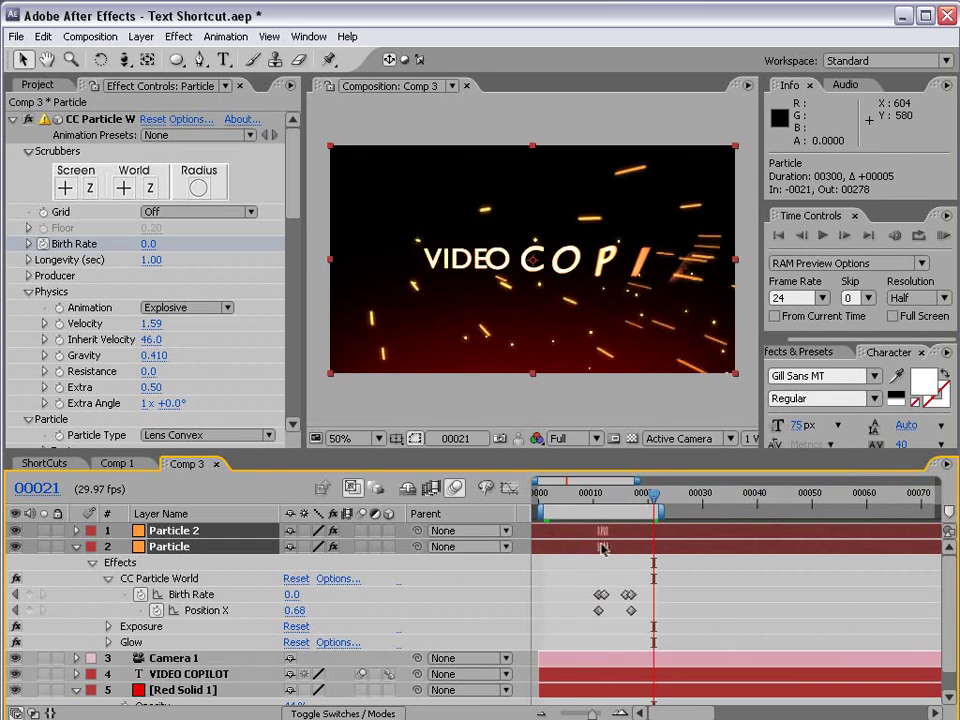
left_click_drag(591, 495, 633, 520)
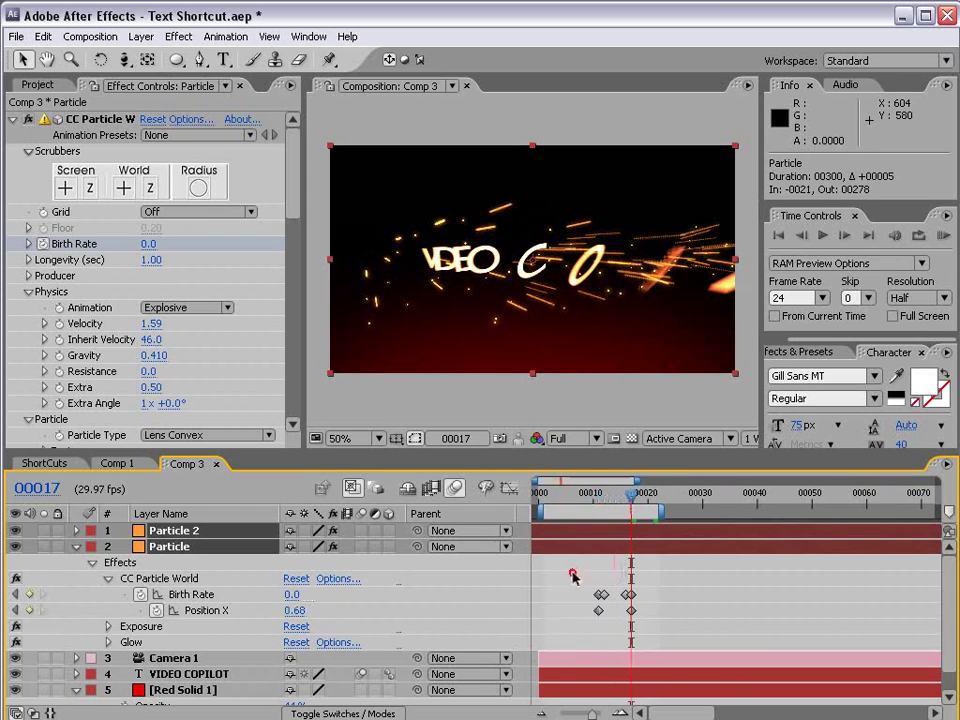
left_click_drag(572, 574, 586, 614)
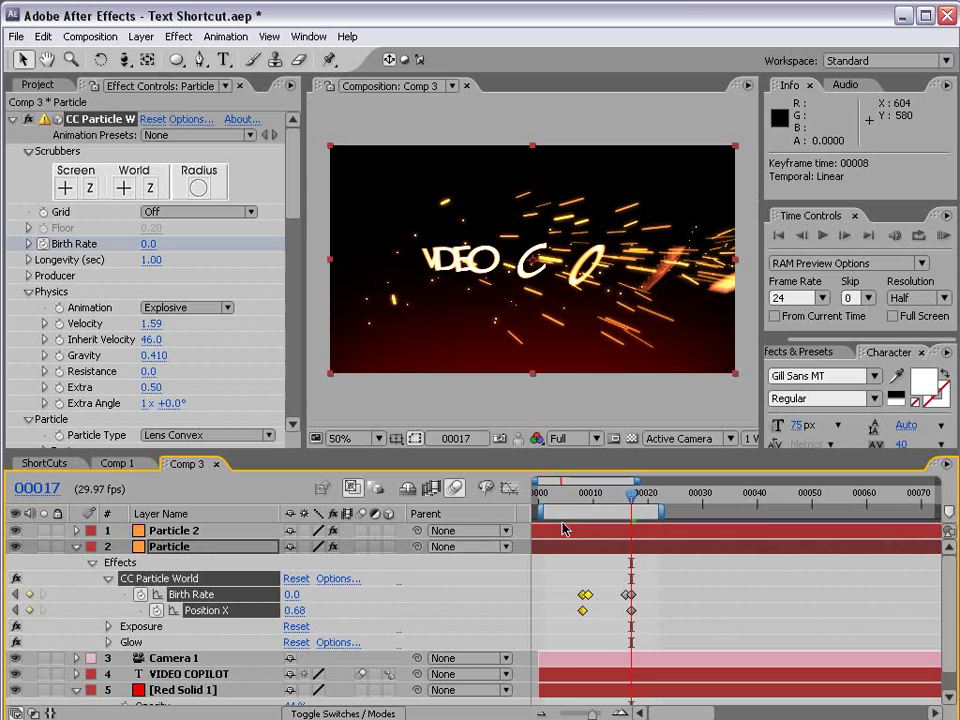
left_click(590, 500)
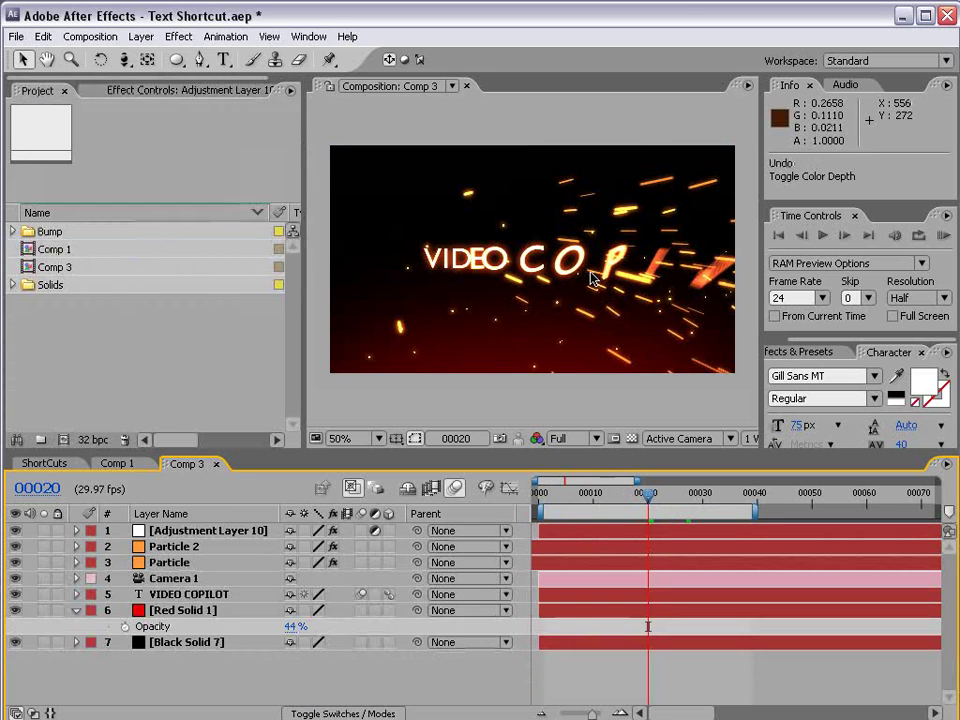
Step: After undoing a first orbit, swing Camera 1 to Position 669.5, 238.2, -469.5 for an angled title view
key("c")
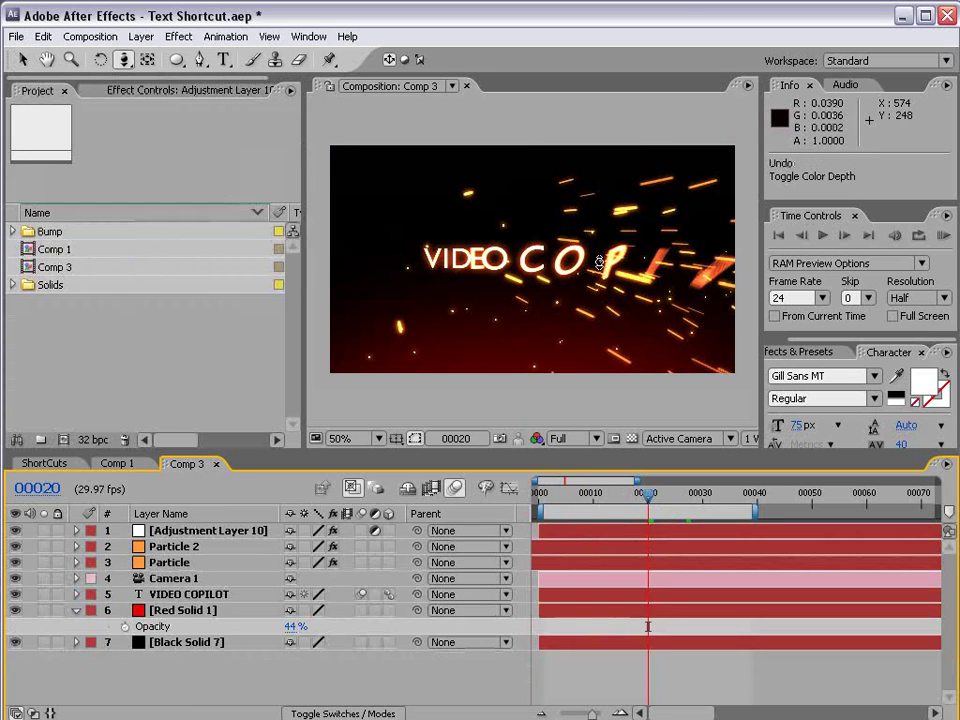
left_click_drag(599, 261, 570, 326)
key("ctrl+z")
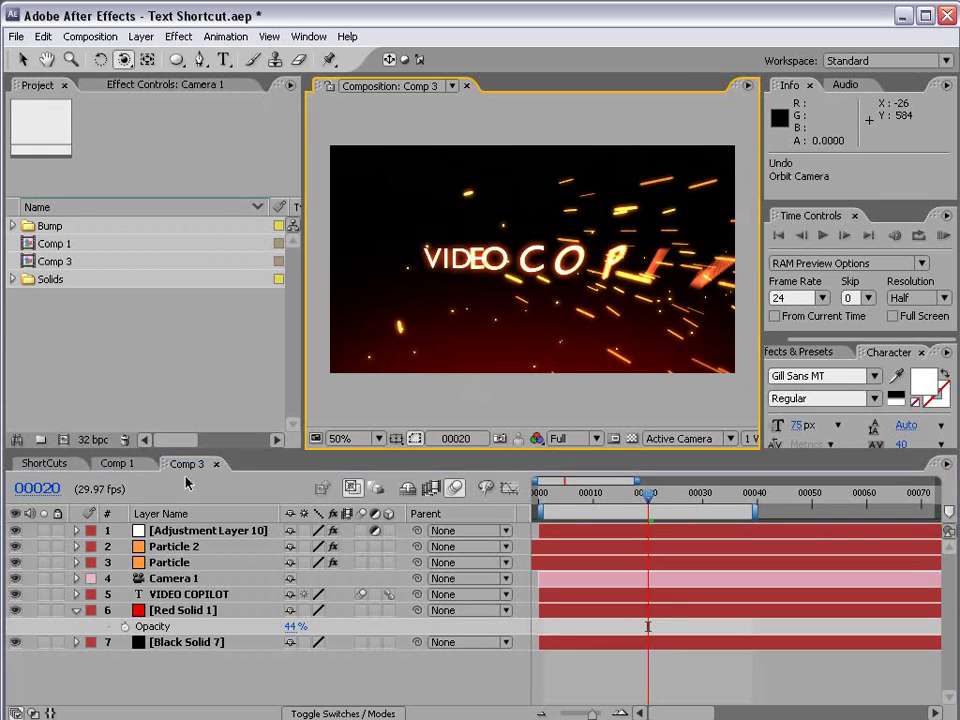
left_click(168, 578)
key("Page_Down")
key("Page_Down")
left_click_drag(500, 262, 481, 271)
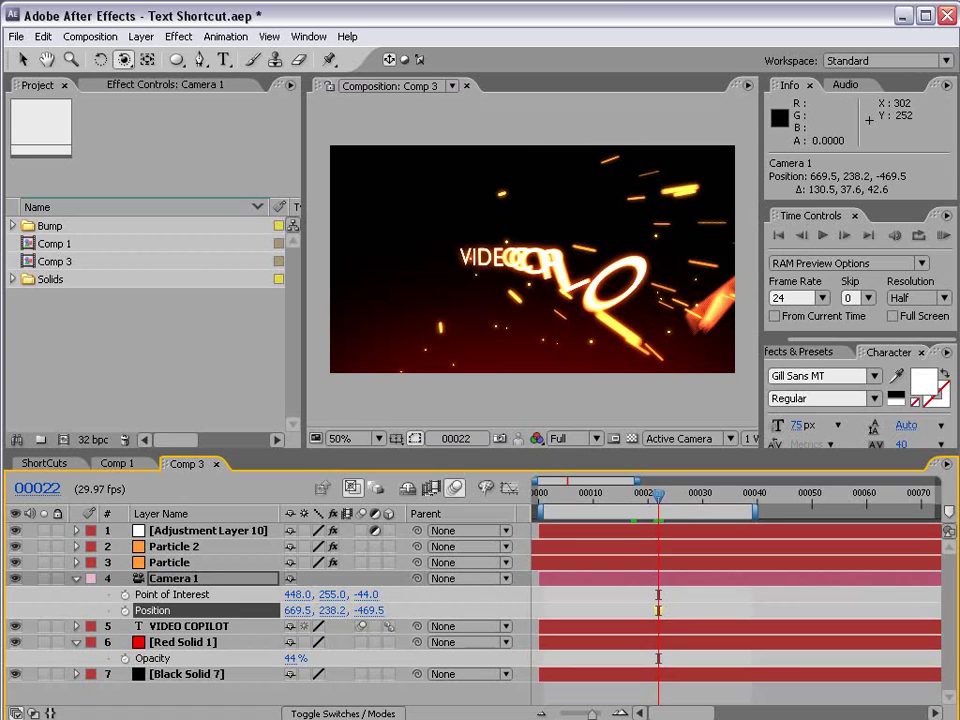